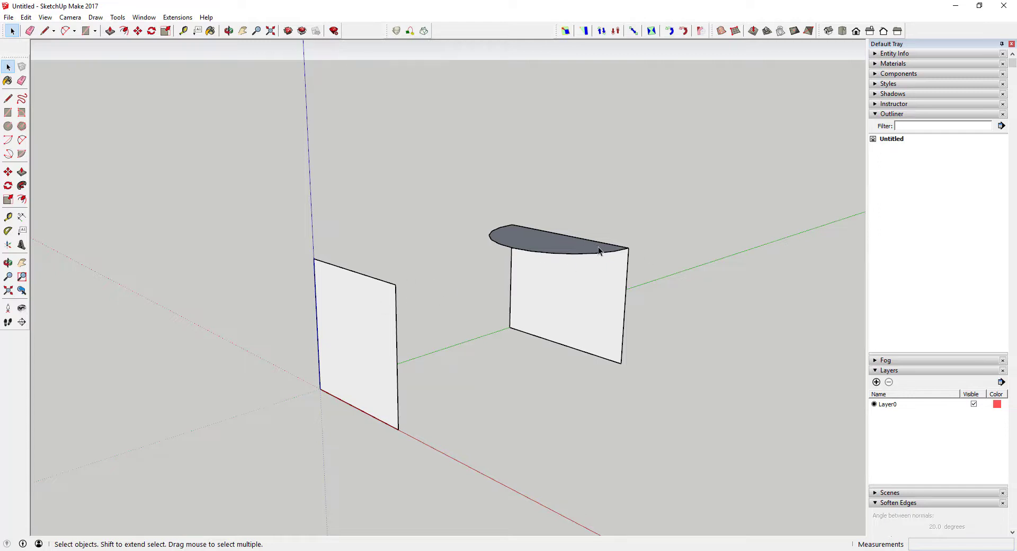
Erase the straight edge shared by the half-round face and the upright rectangle at the back.
middle_click_drag(639, 263, 554, 306)
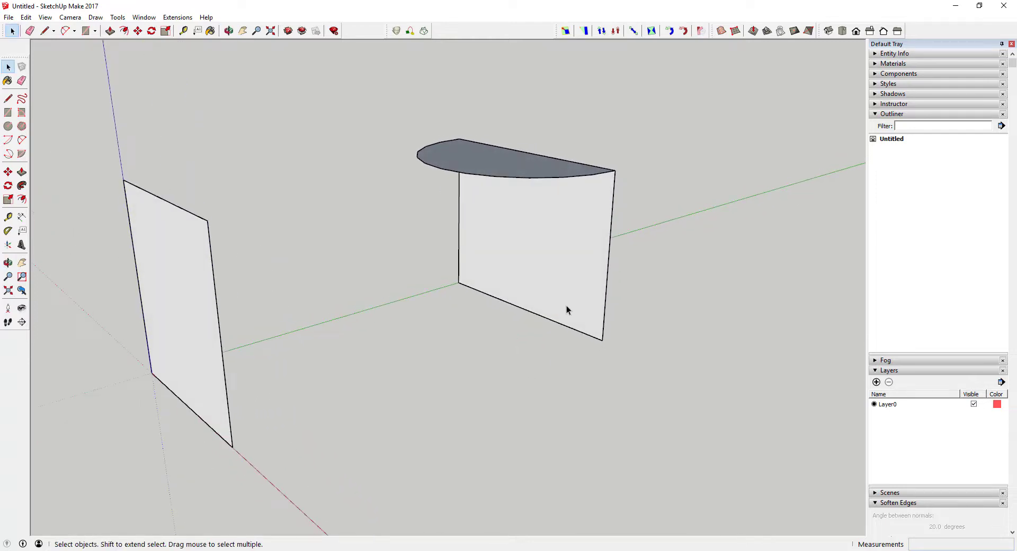
middle_click_drag(540, 273, 494, 259)
key("e")
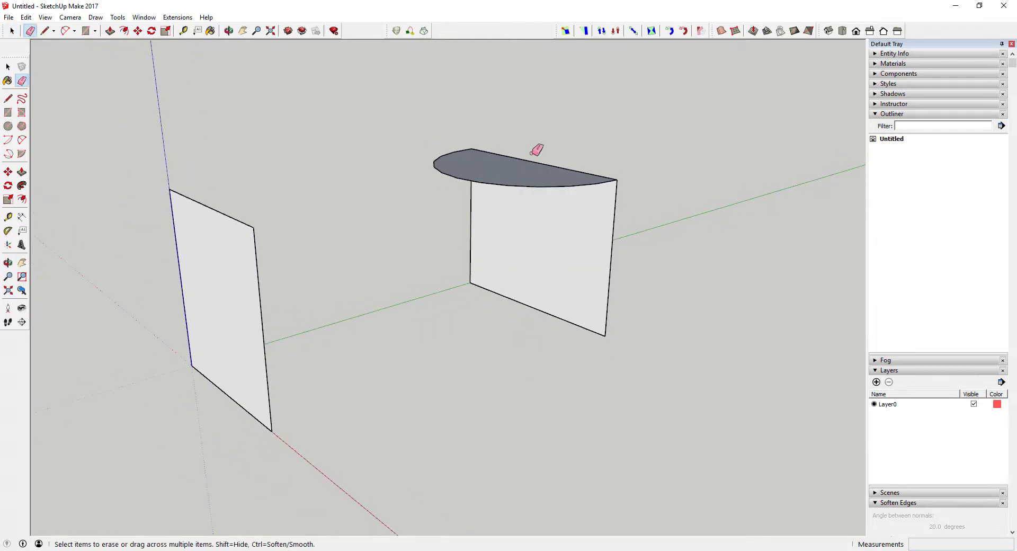
left_click(550, 166)
Skin the remaining closed outline of arc and straight edges into a curved surface, accepting the previewed result.
key("space")
left_click_drag(391, 125, 691, 360)
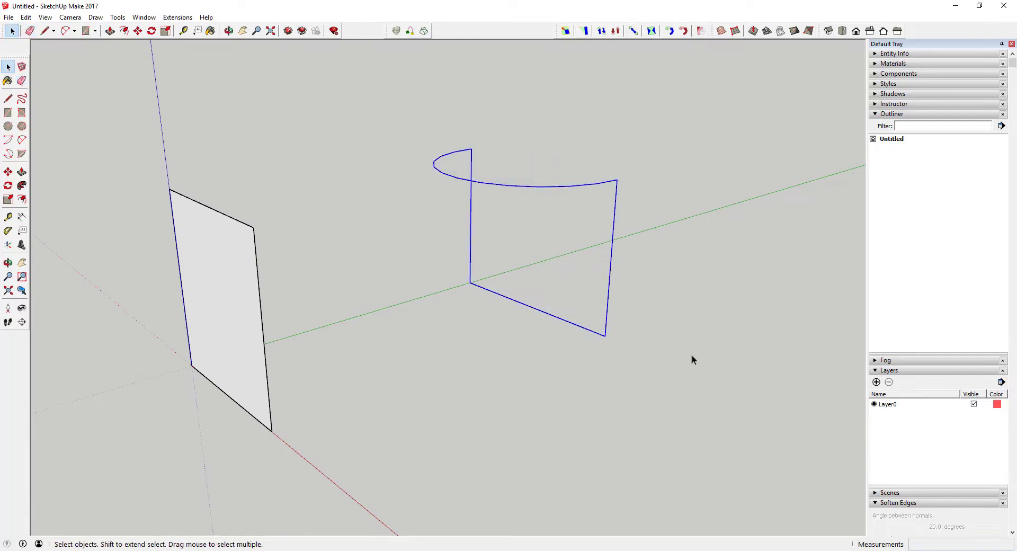
left_click(424, 30)
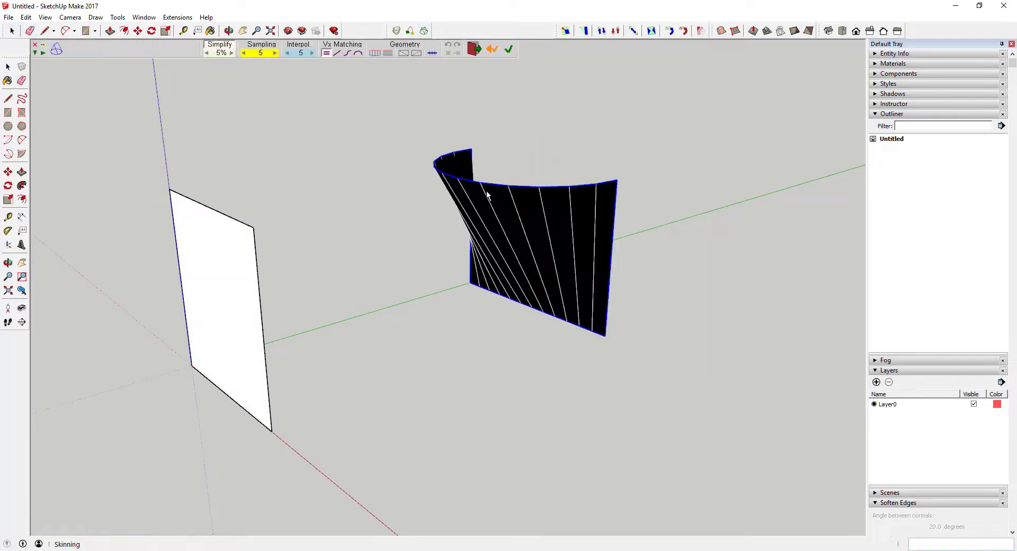
left_click(508, 48)
middle_click_drag(447, 263, 498, 224)
left_click(516, 230)
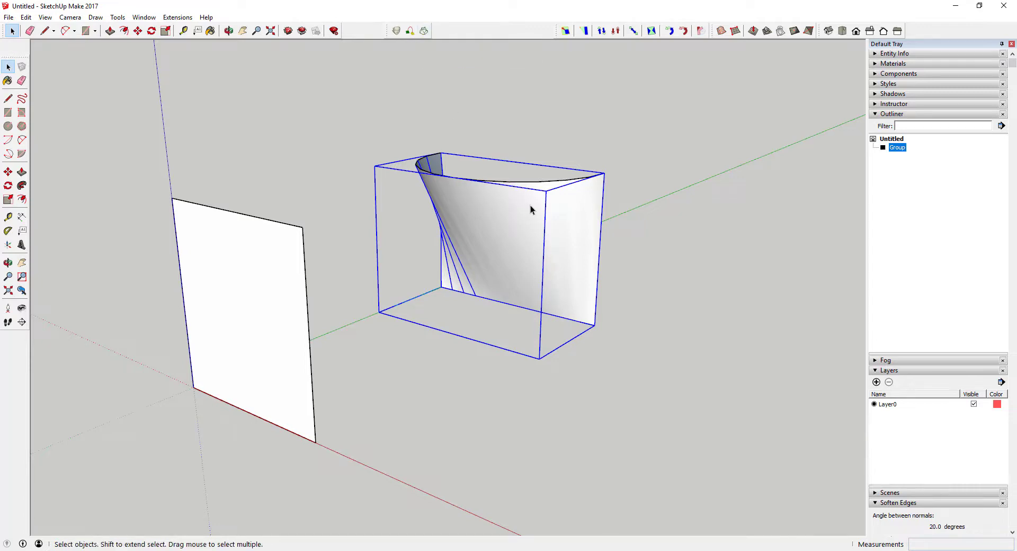
middle_click_drag(529, 205, 522, 212)
scroll(472, 201, "down", 3)
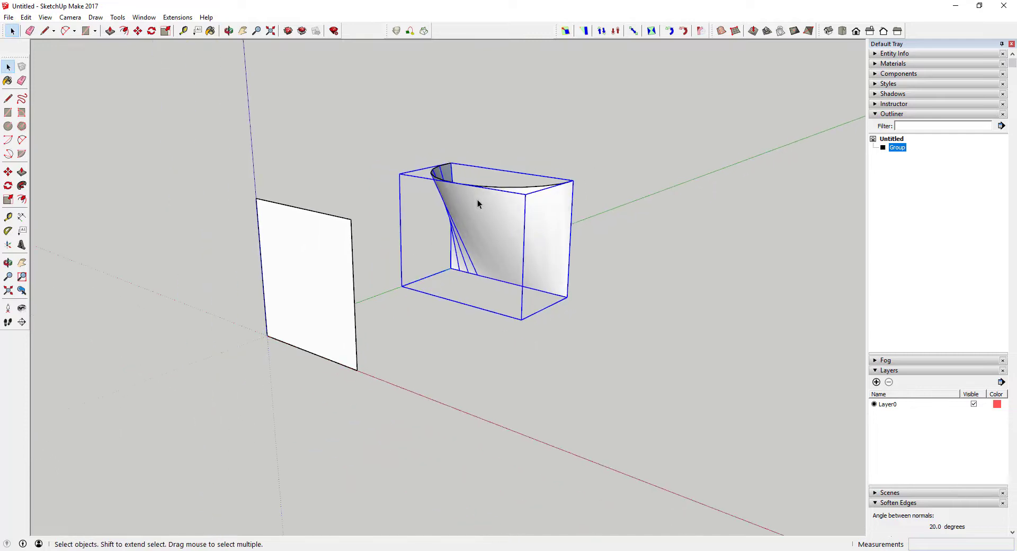
scroll(478, 199, "up", 5)
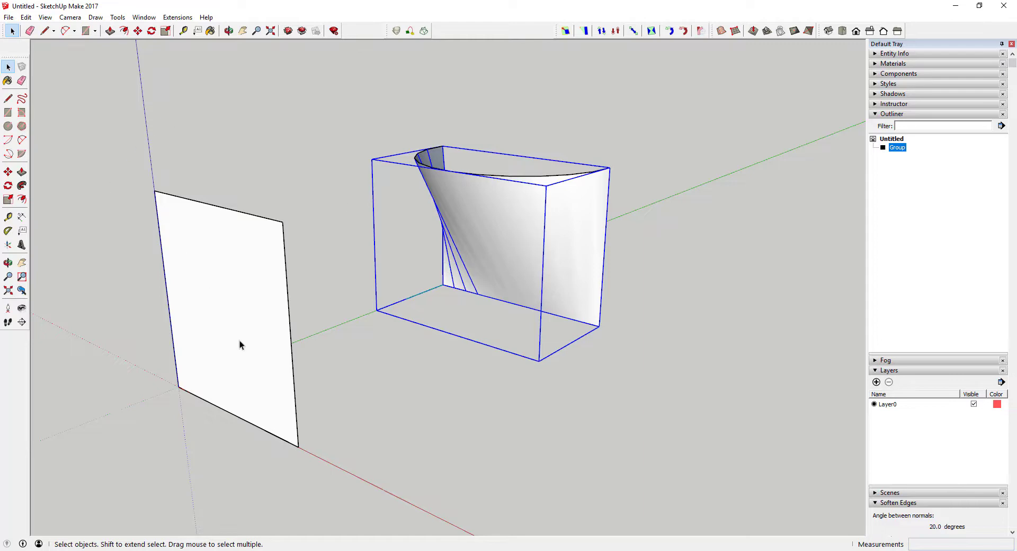
Make a group from the flat front rectangle, including its face and bounding edges.
middle_click_drag(239, 341, 298, 268)
scroll(297, 268, "up", 2)
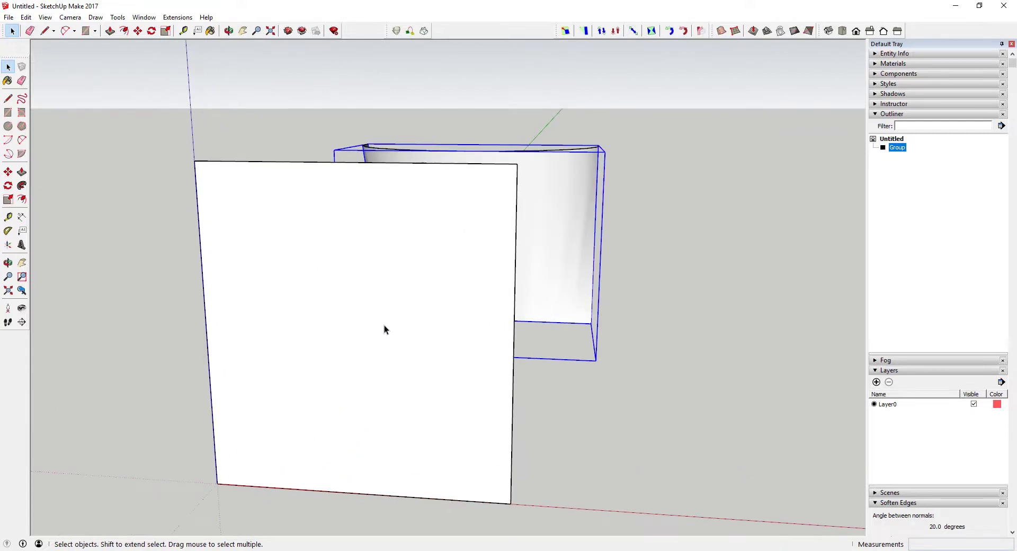
left_click(332, 291)
middle_click_drag(634, 291, 232, 268)
double_click(232, 263)
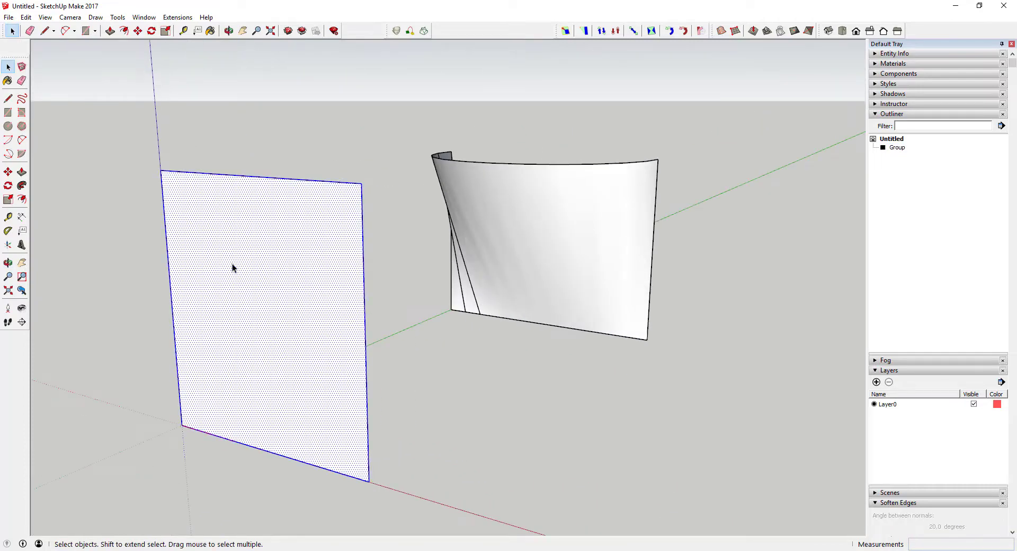
right_click(232, 263)
left_click(279, 356)
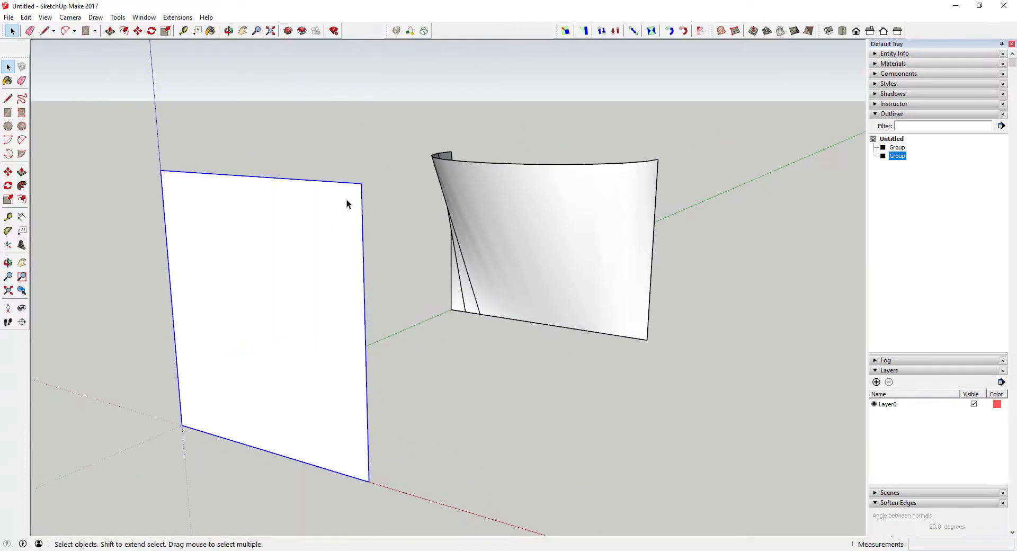
key("l")
middle_click_drag(359, 186, 362, 237)
scroll(350, 204, "down", 2)
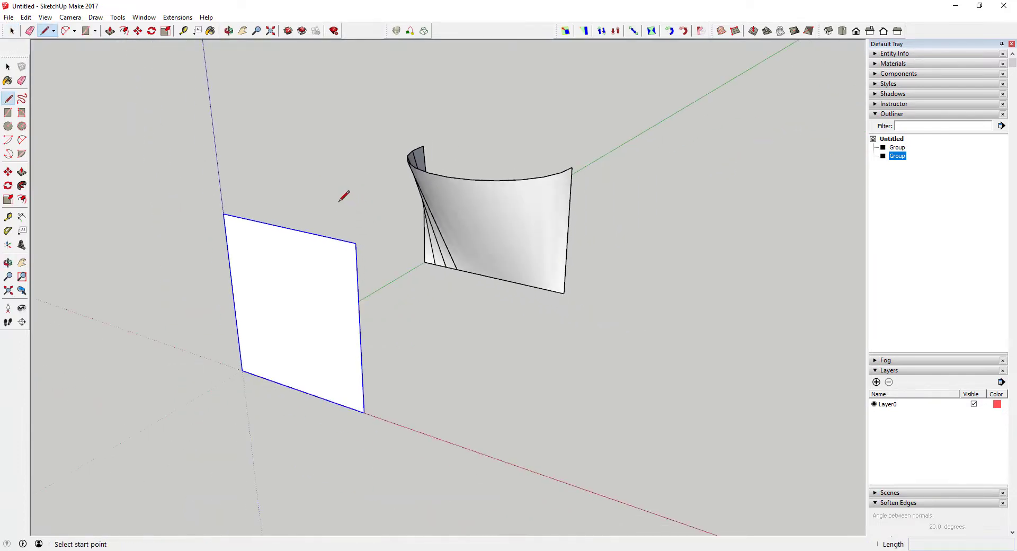
left_click(223, 214)
scroll(422, 143, "up", 2)
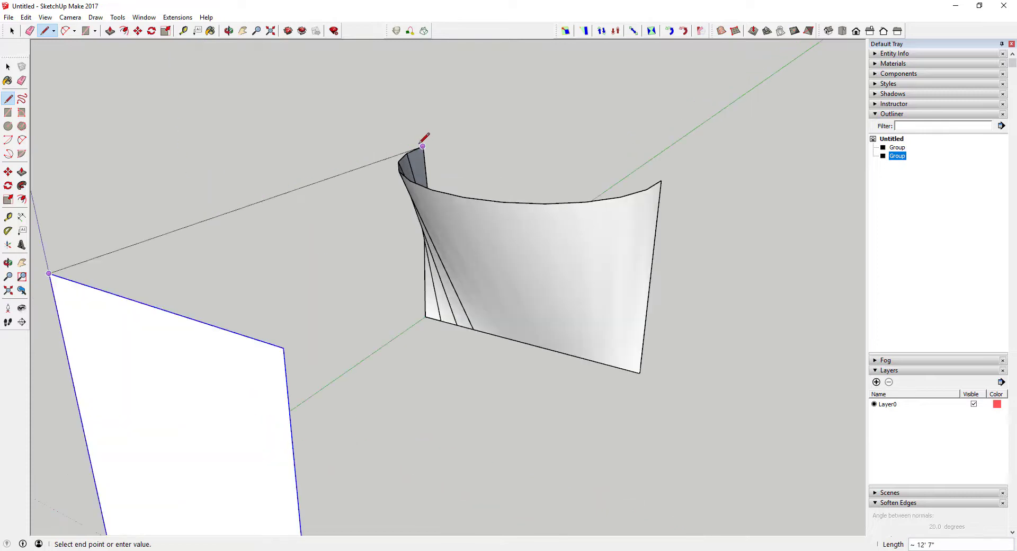
key("space")
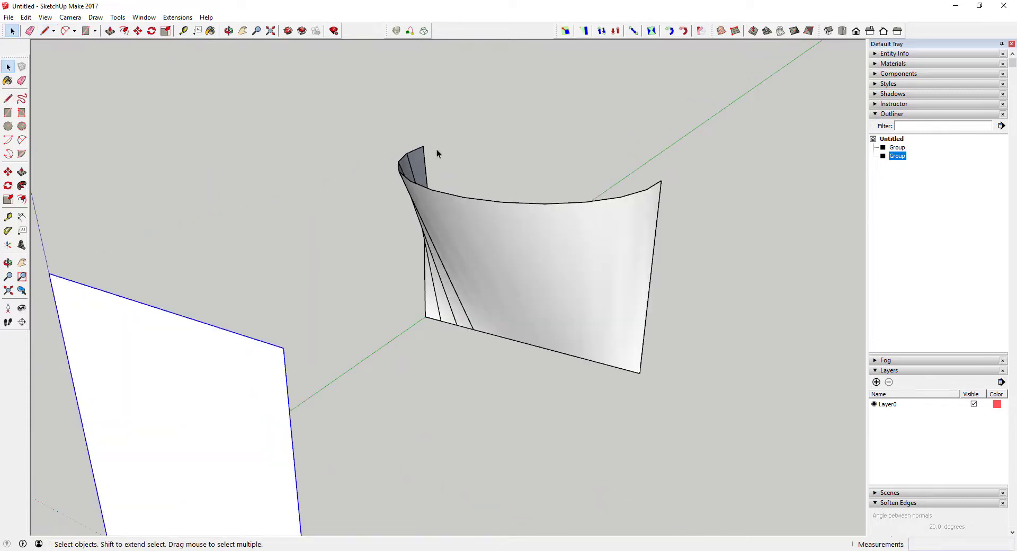
Draw two connecting lines from the flat rectangle's upper corners to the matching upper corners of the curved surface.
key("l")
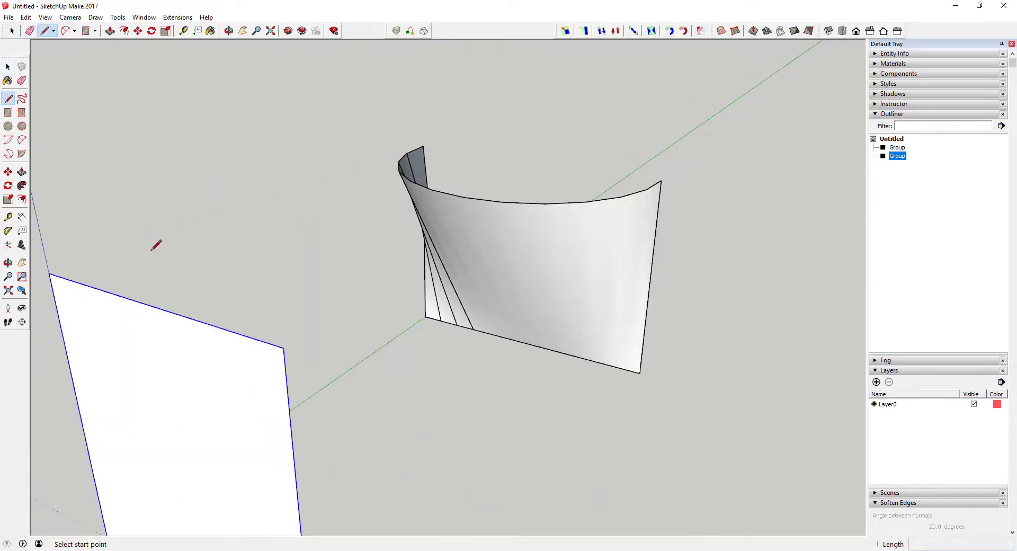
left_click(49, 273)
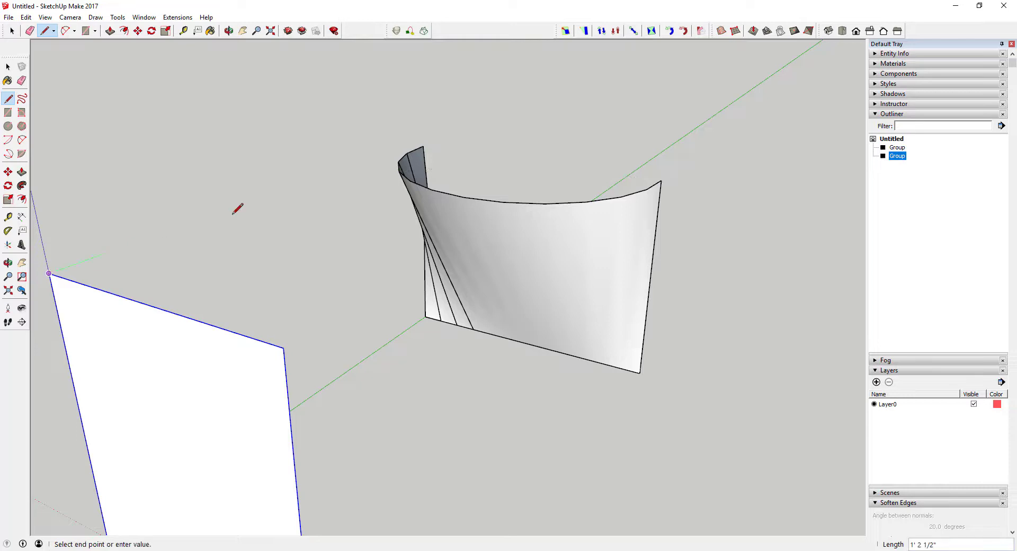
left_click(423, 146)
key("space")
key("l")
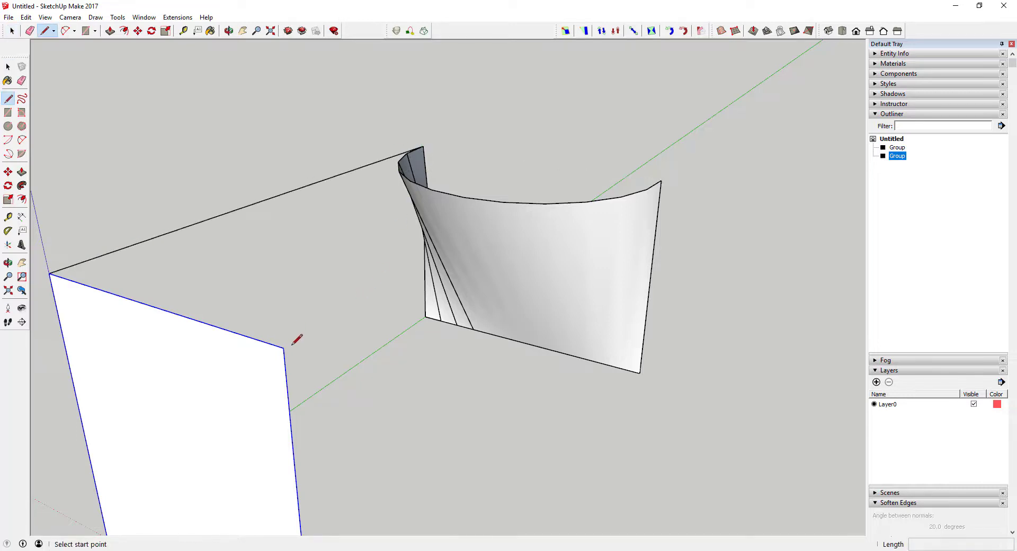
left_click(284, 348)
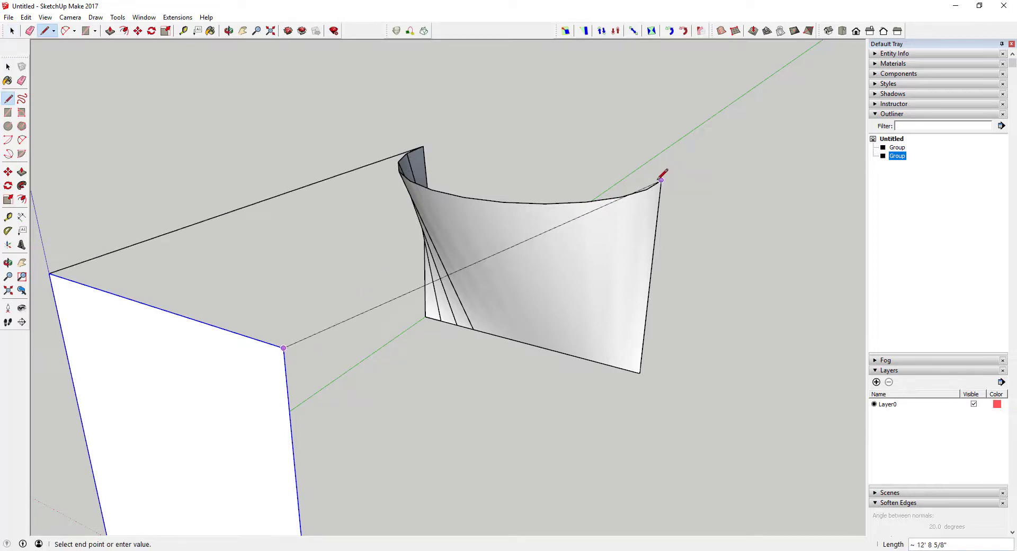
left_click(660, 181)
key("space")
Select both connecting lines and combine them into one group.
left_click(333, 325)
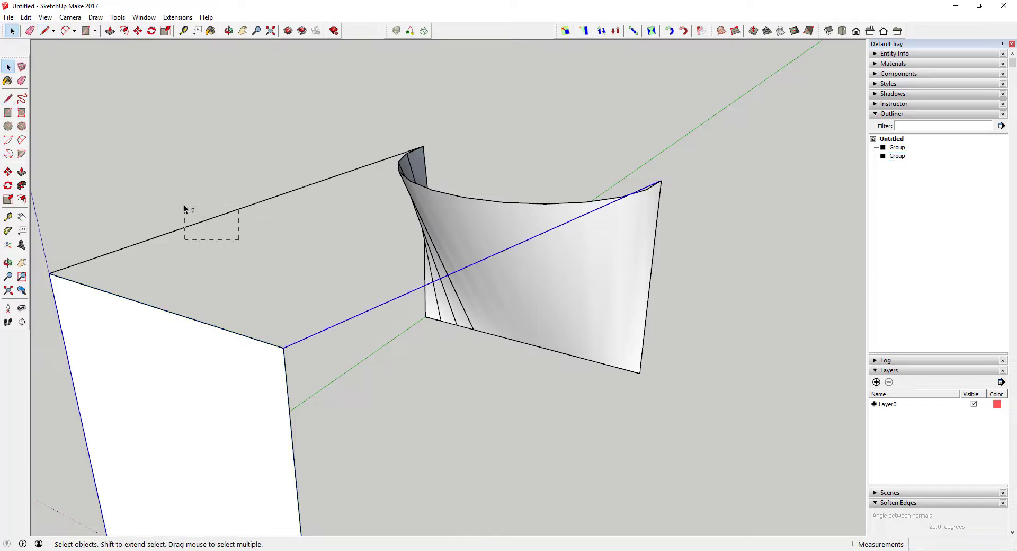
right_click(191, 231)
left_click(252, 318)
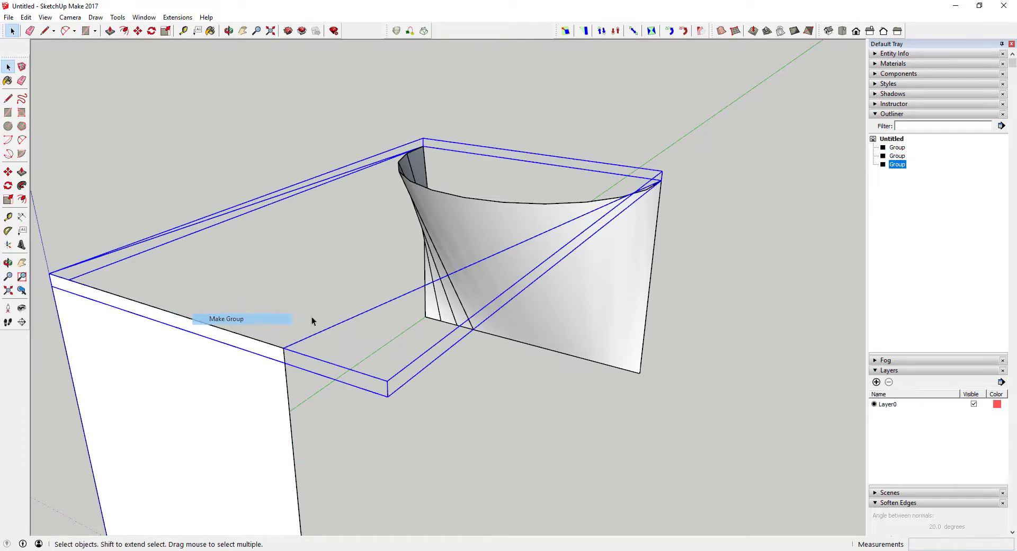
middle_click_drag(311, 316, 419, 305)
scroll(494, 235, "down", 3)
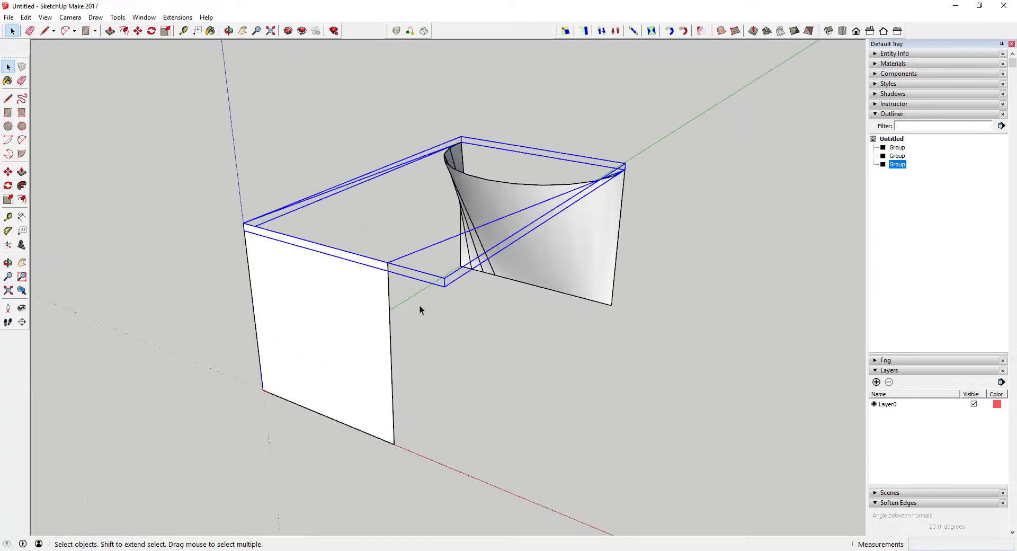
Combine the flat rectangle, the connecting lines and the curved surface groups into one parent group.
left_click(375, 292)
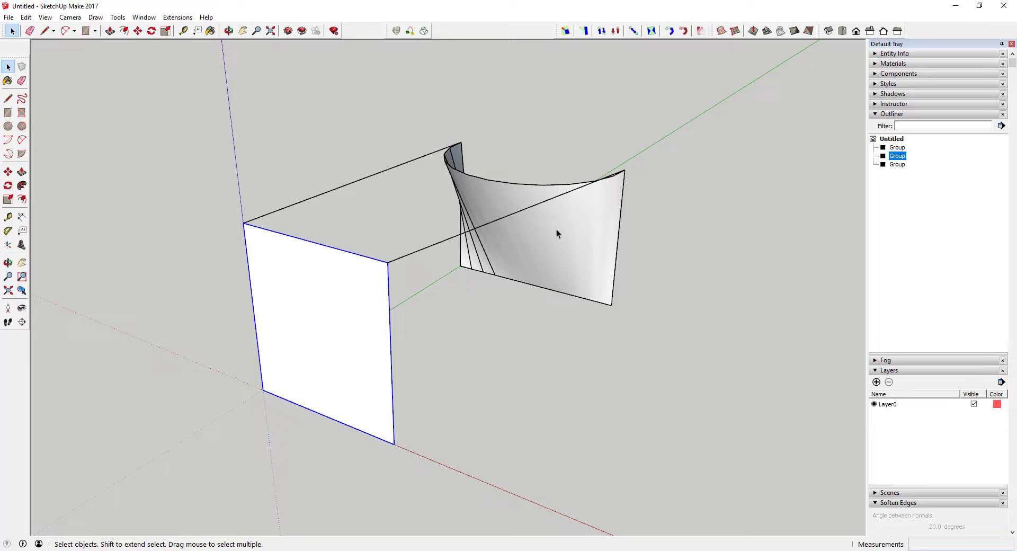
middle_click_drag(399, 274, 398, 229)
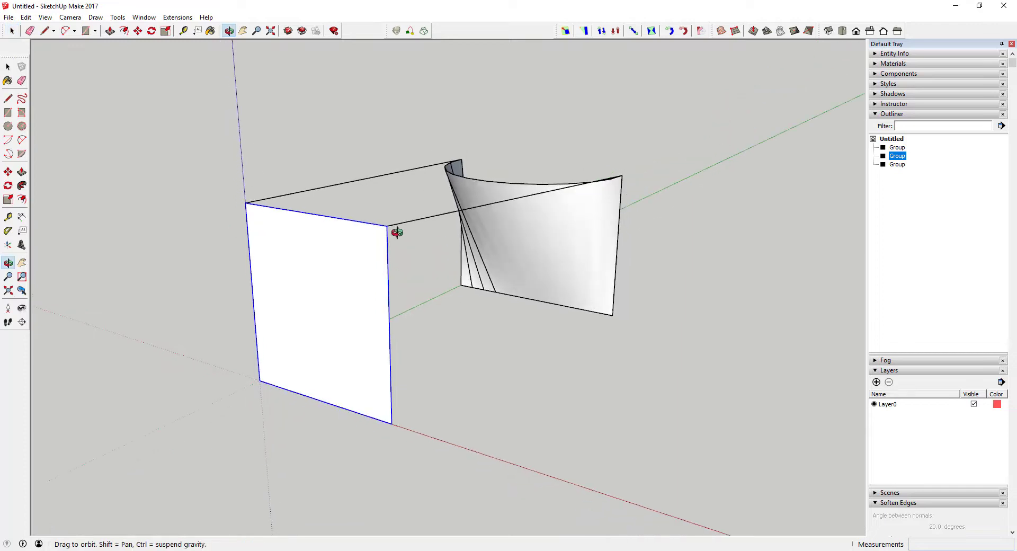
left_click_drag(195, 191, 783, 460)
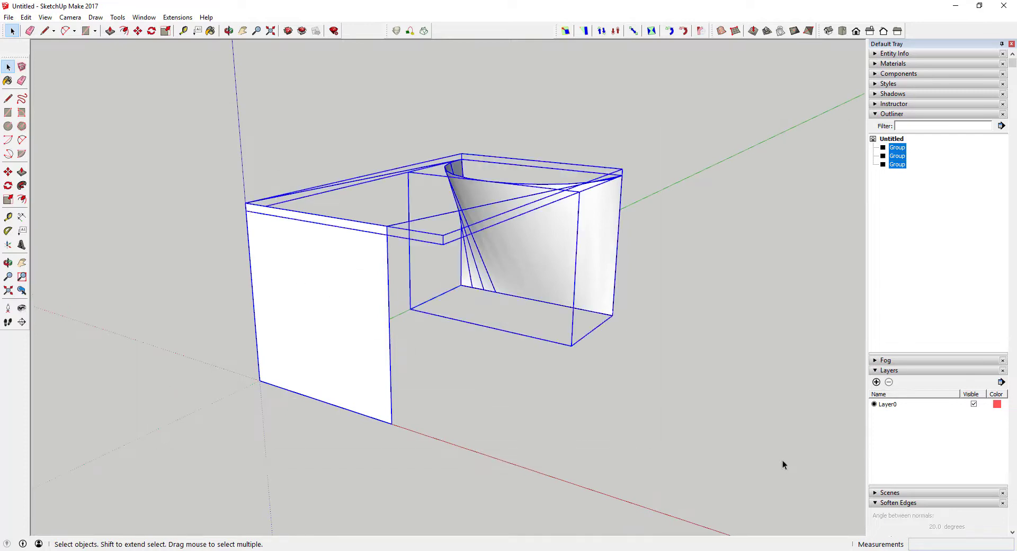
right_click(550, 241)
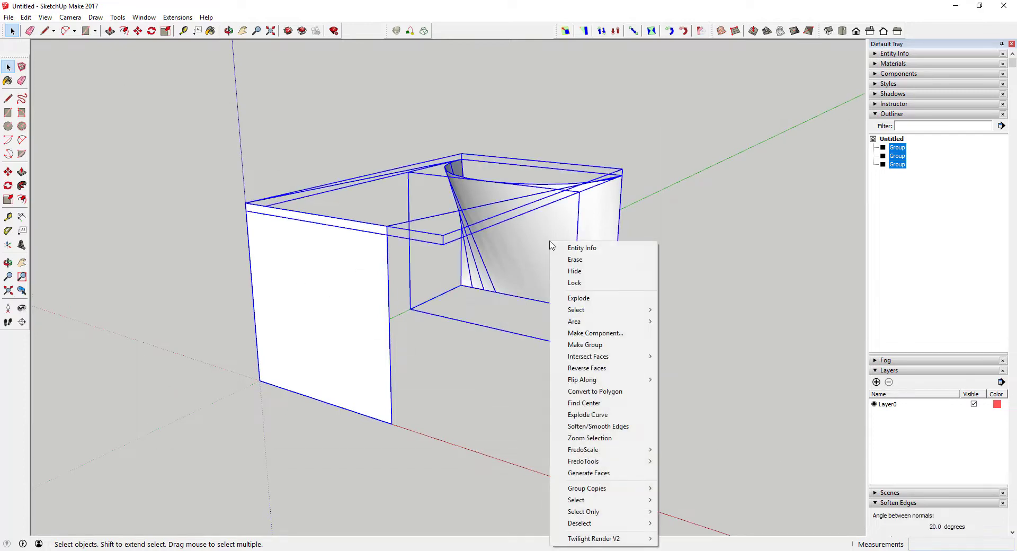
left_click(601, 346)
scroll(548, 243, "up", 2)
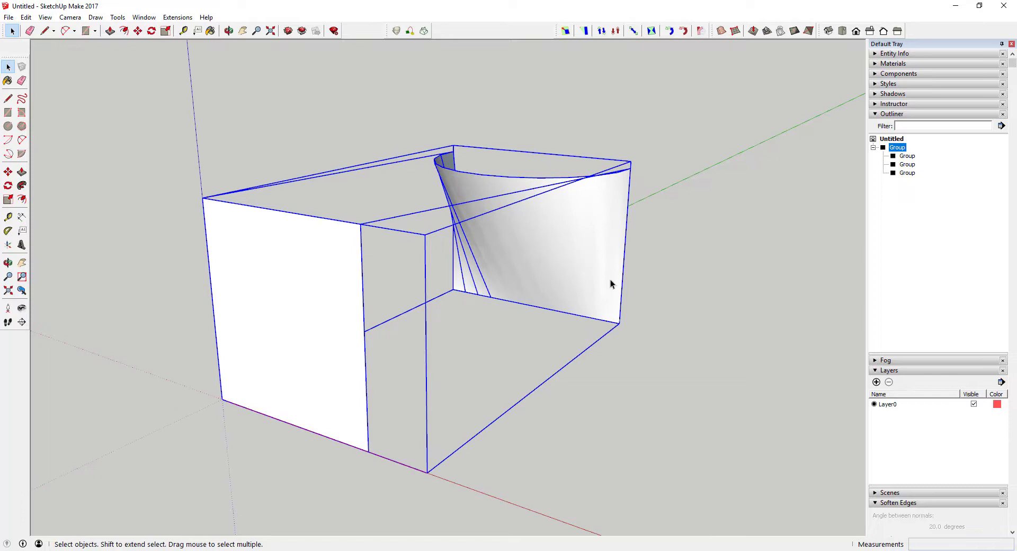
Apply Flowify's Impose Grid to the parent group to divide the flat rectangle into strips.
left_click(653, 311)
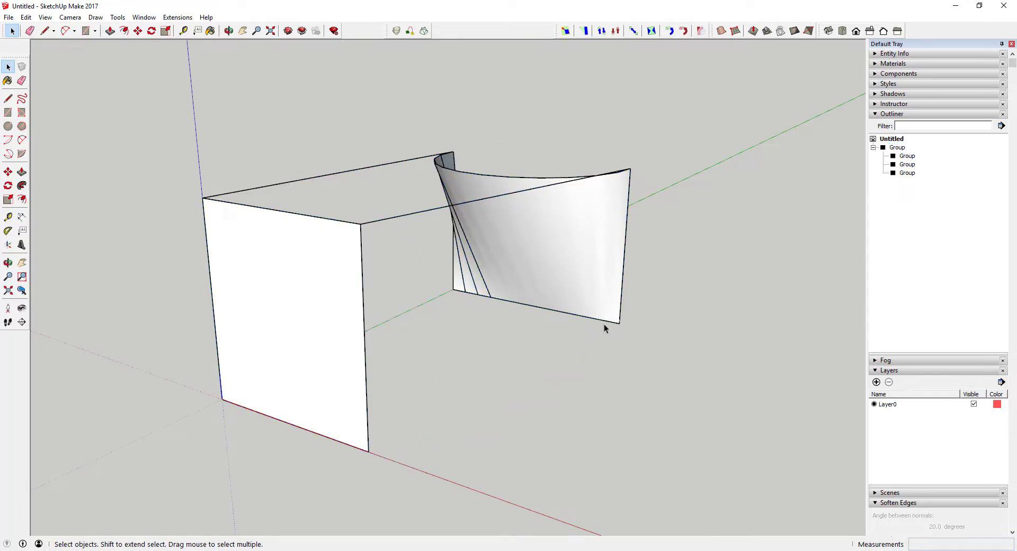
left_click(570, 273)
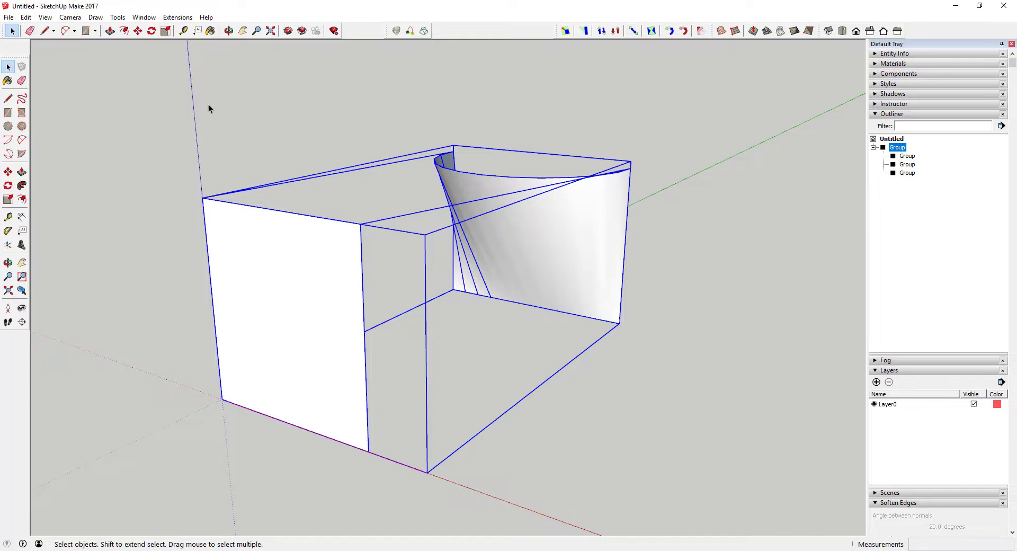
left_click(178, 17)
mouse_move(195, 30)
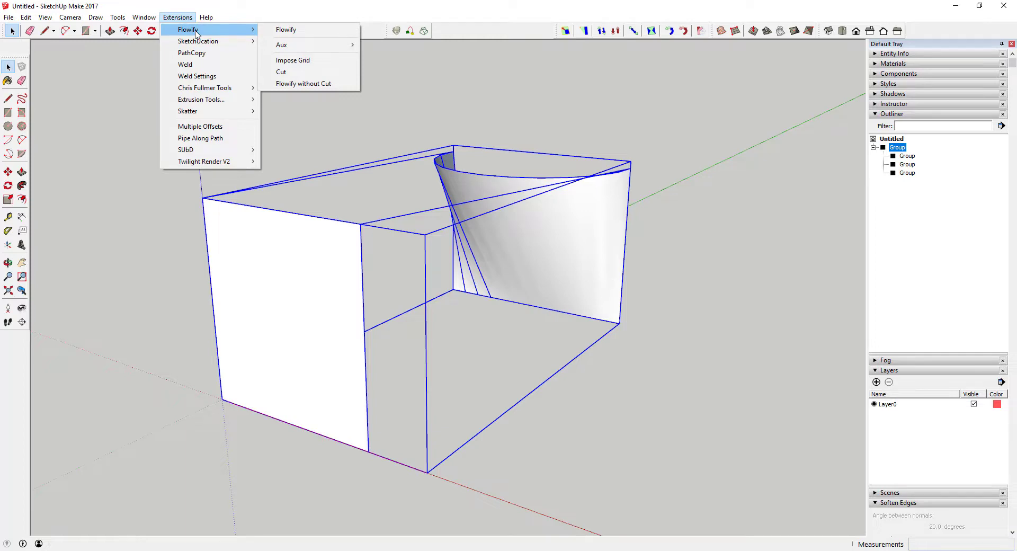
left_click(290, 61)
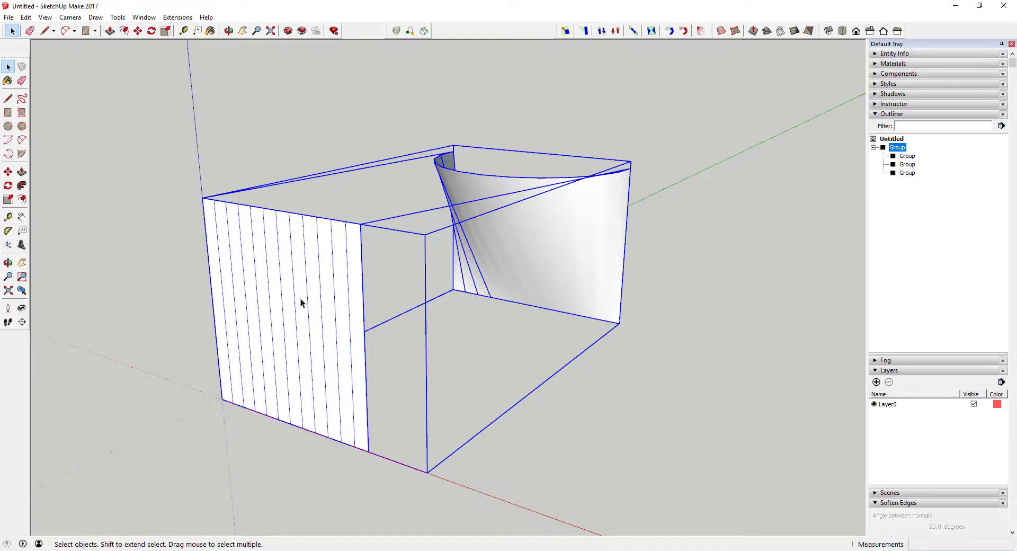
middle_click_drag(302, 284, 317, 259)
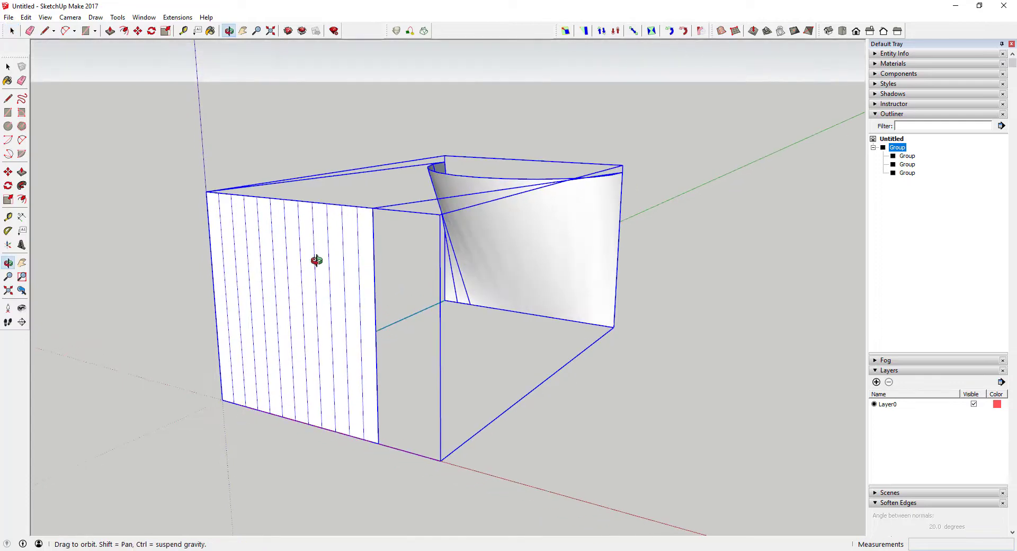
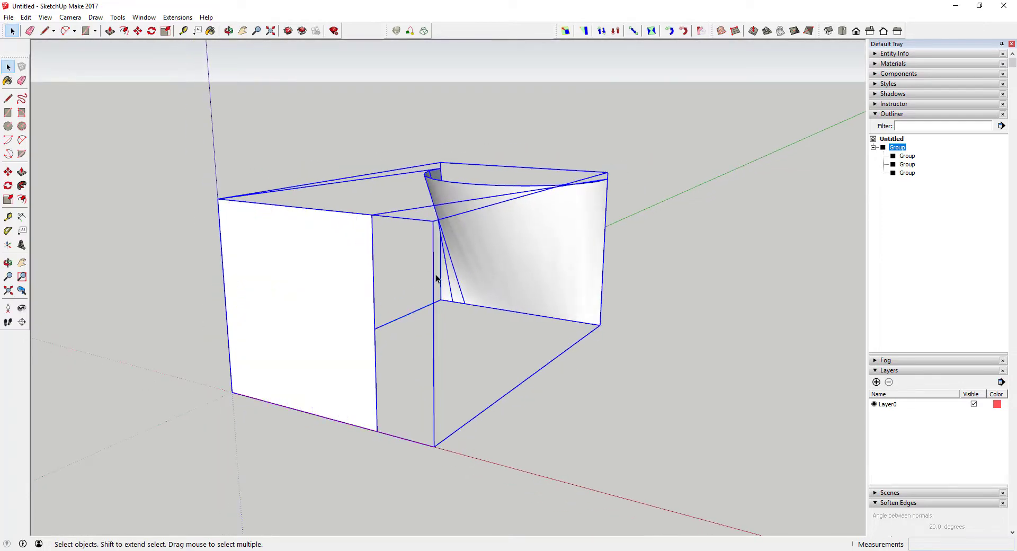
Inside the parent group, explode the connecting-lines group into loose lines and leave the group.
left_click(392, 282)
double_click(310, 272)
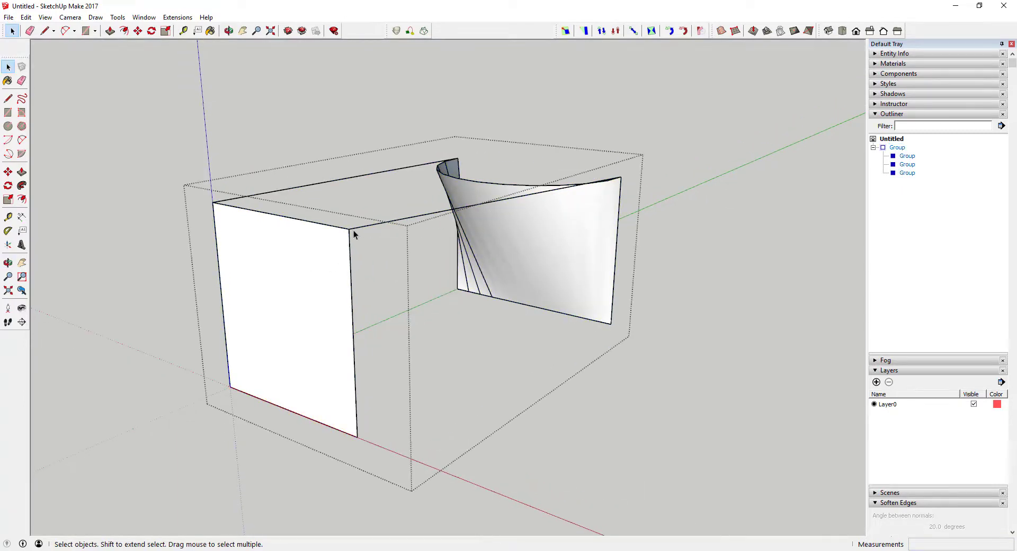
left_click(355, 231)
right_click(357, 229)
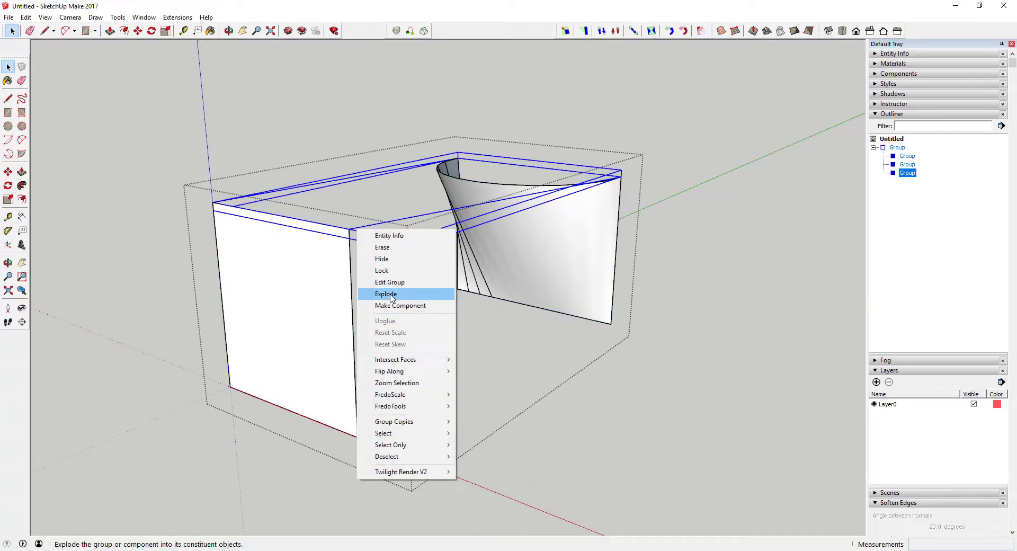
left_click(392, 294)
left_click(713, 346)
left_click(389, 237)
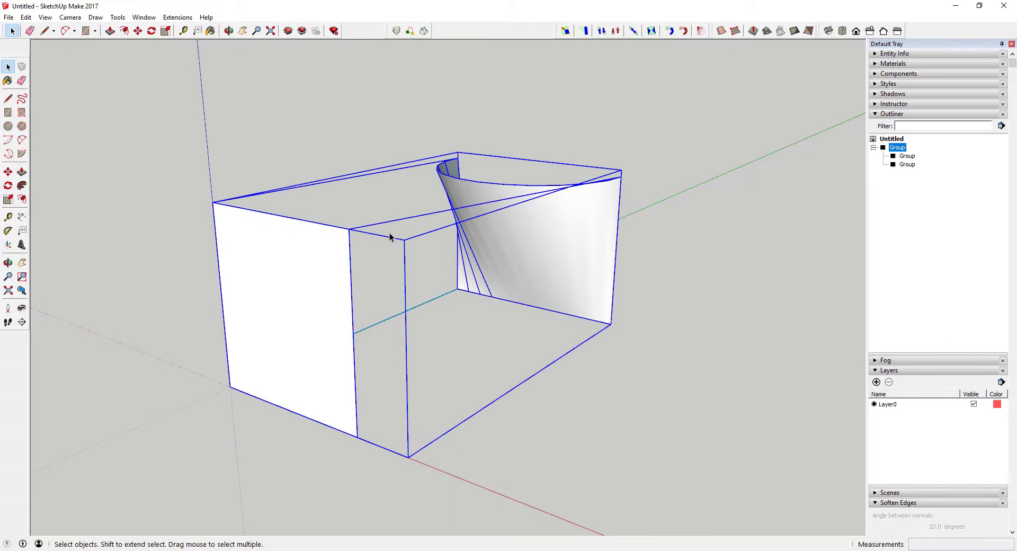
Try Flowify's Impose Grid on the parent group with the connecting lines left ungrouped.
double_click(386, 225)
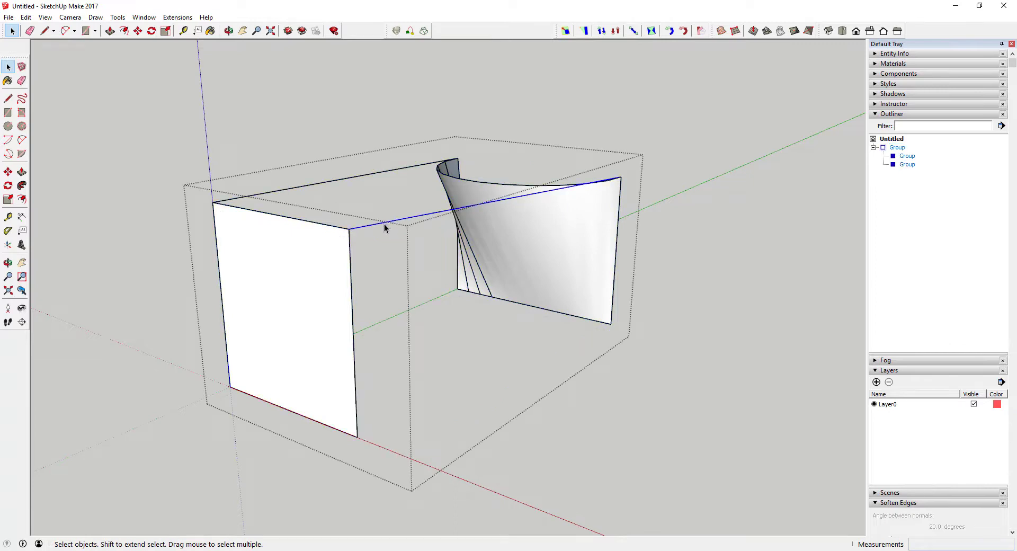
left_click(715, 350)
left_click(458, 181)
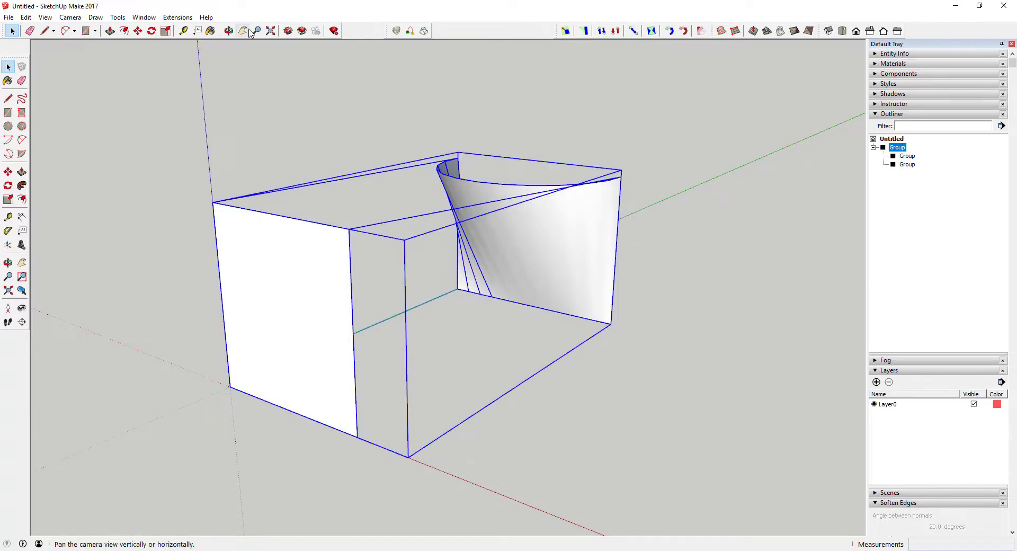
left_click(185, 19)
mouse_move(191, 29)
left_click(298, 64)
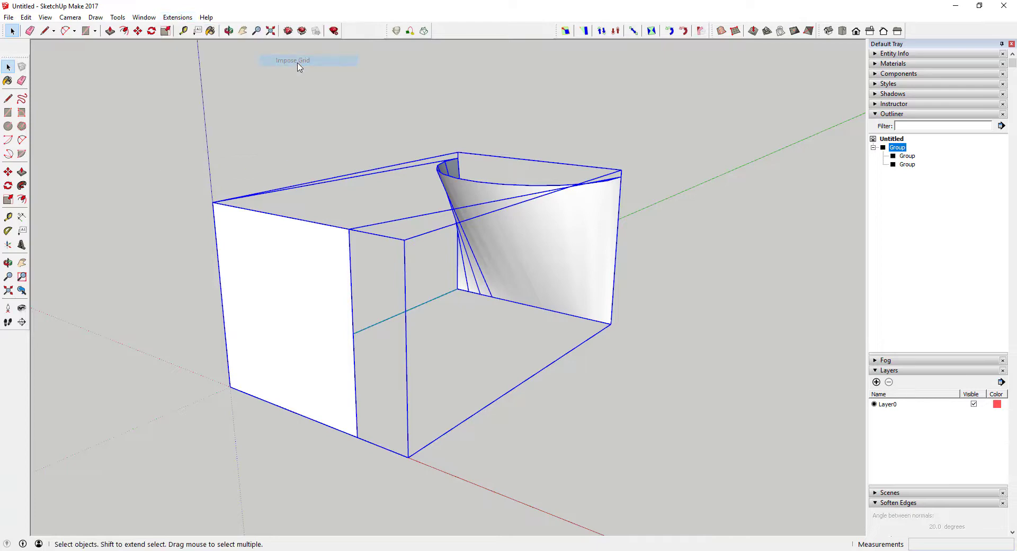
middle_click_drag(340, 275, 313, 269)
scroll(371, 254, "up", 3)
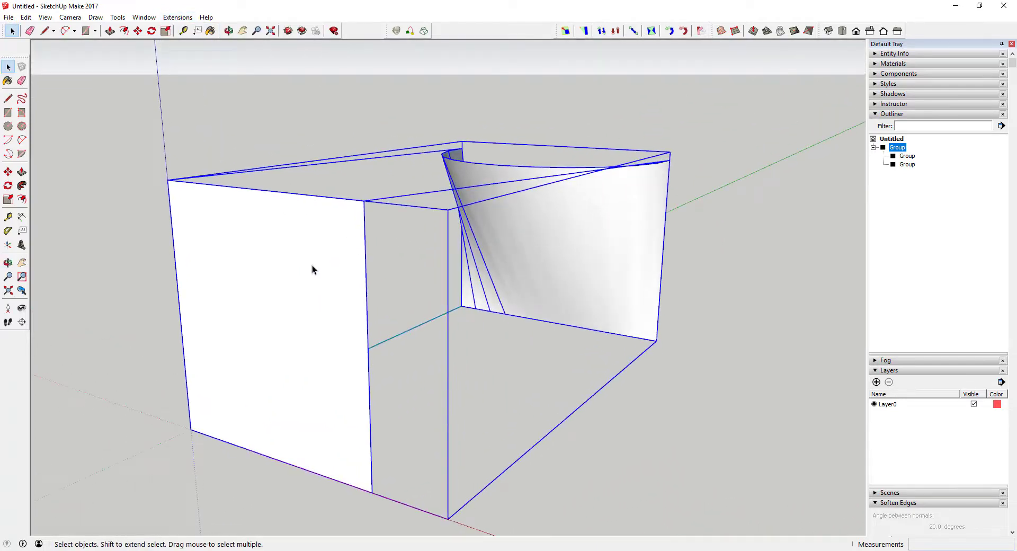
Inside the parent group, erase the connecting line between the upper right corners of the flat rectangle and the curved surface.
double_click(332, 278)
scroll(384, 253, "down", 3)
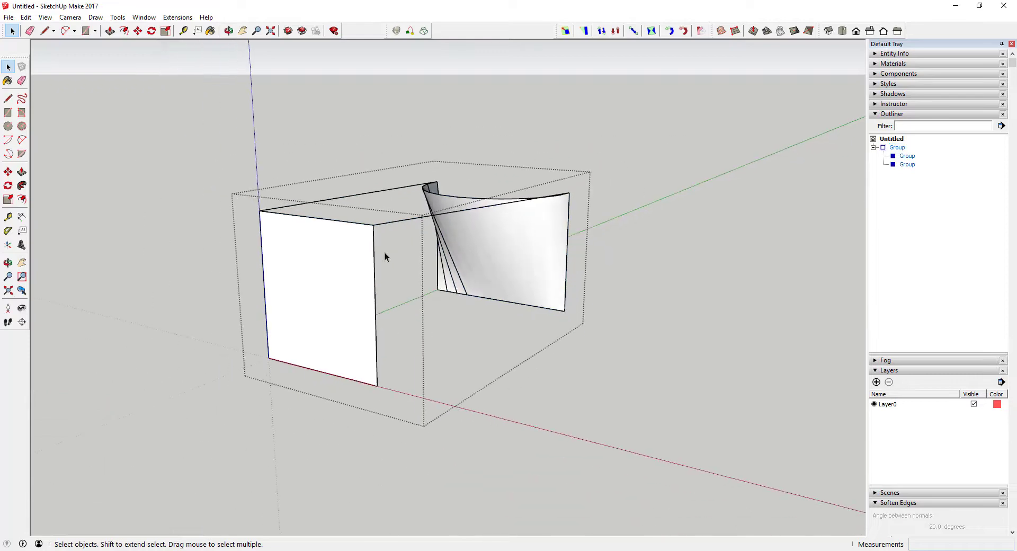
mouse_move(427, 258)
middle_mouse_down()
mouse_move(389, 242)
mouse_move(386, 219)
middle_mouse_up()
key("e")
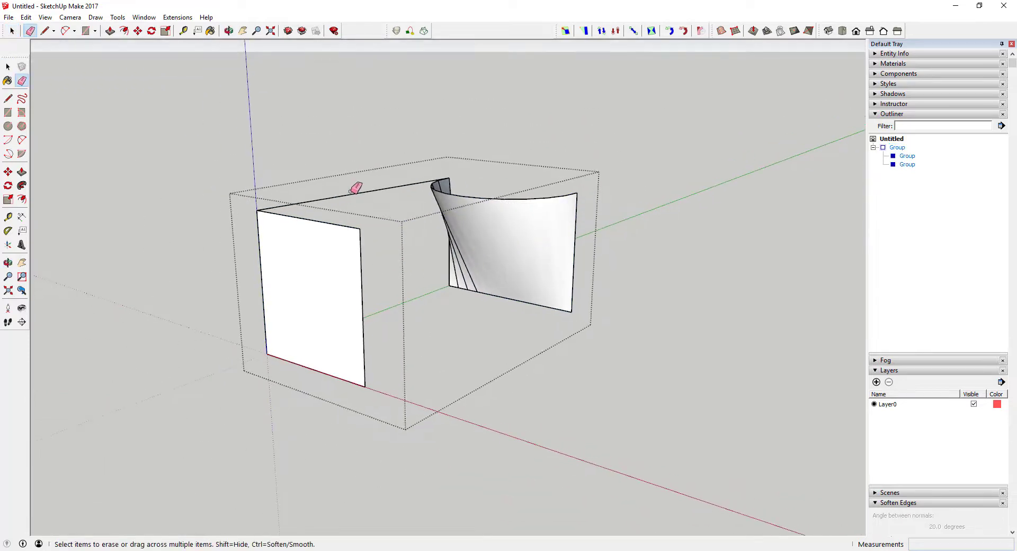
key("space")
left_click(621, 359)
Try Flowify's Impose Grid and Flowify on the parent group with only one connecting line.
left_click(475, 249)
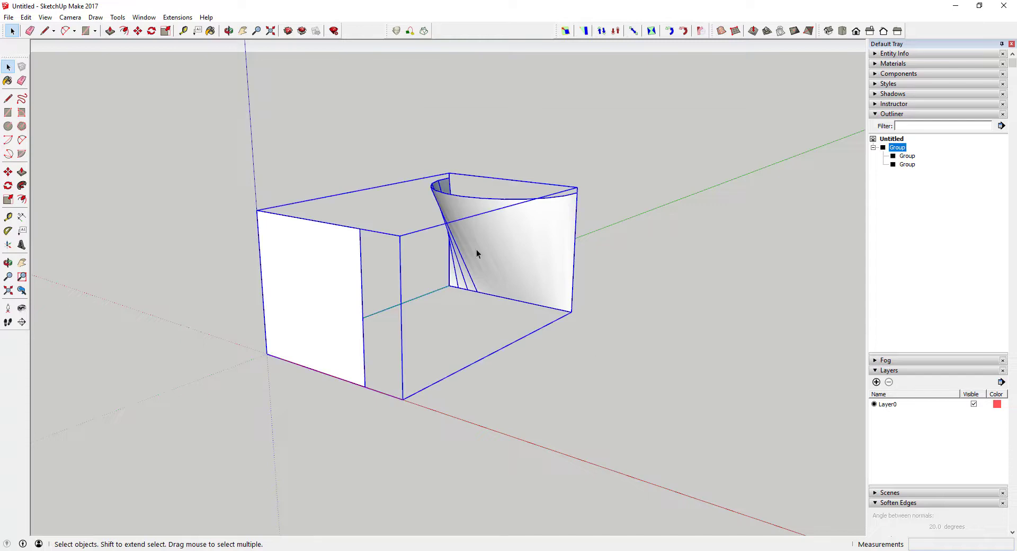
left_click(179, 19)
mouse_move(241, 31)
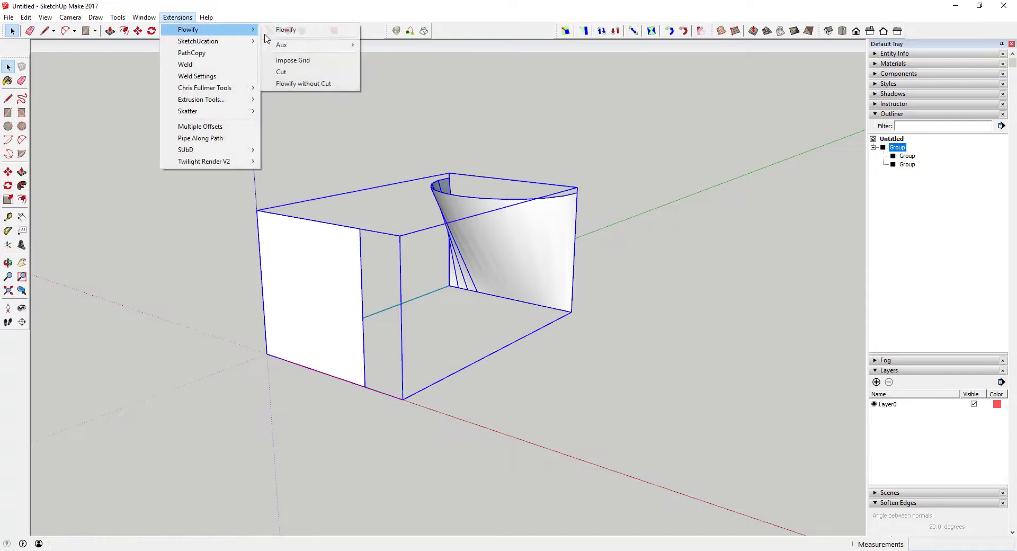
left_click(292, 62)
left_click(177, 17)
mouse_move(196, 27)
left_click(286, 29)
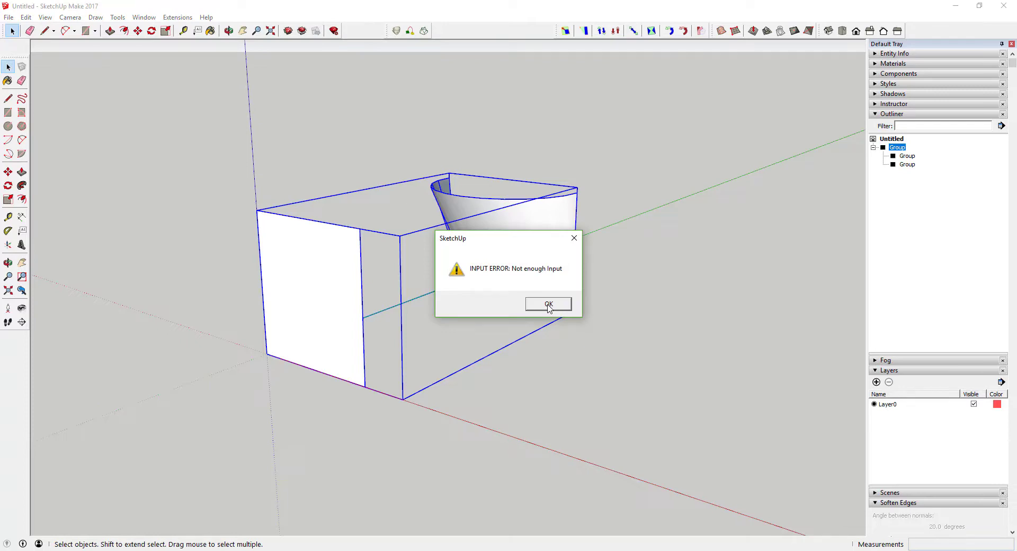
left_click(549, 304)
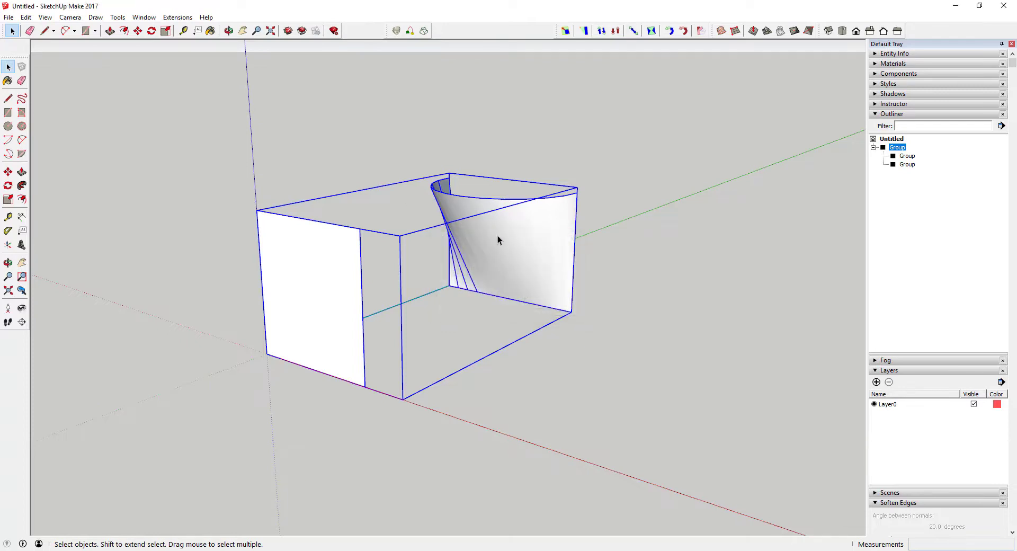
Undo the line erasure and the explode to restore the grouped connecting lines, then close the parent group.
key("ctrl+z")
key("ctrl+z")
key("ctrl+z")
key("ctrl+z")
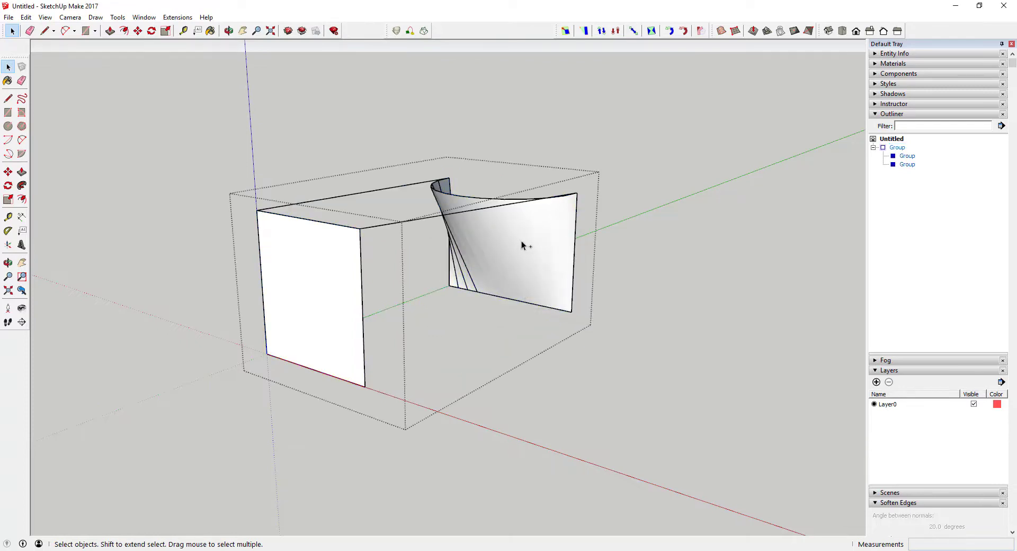
double_click(442, 244)
left_click(663, 342)
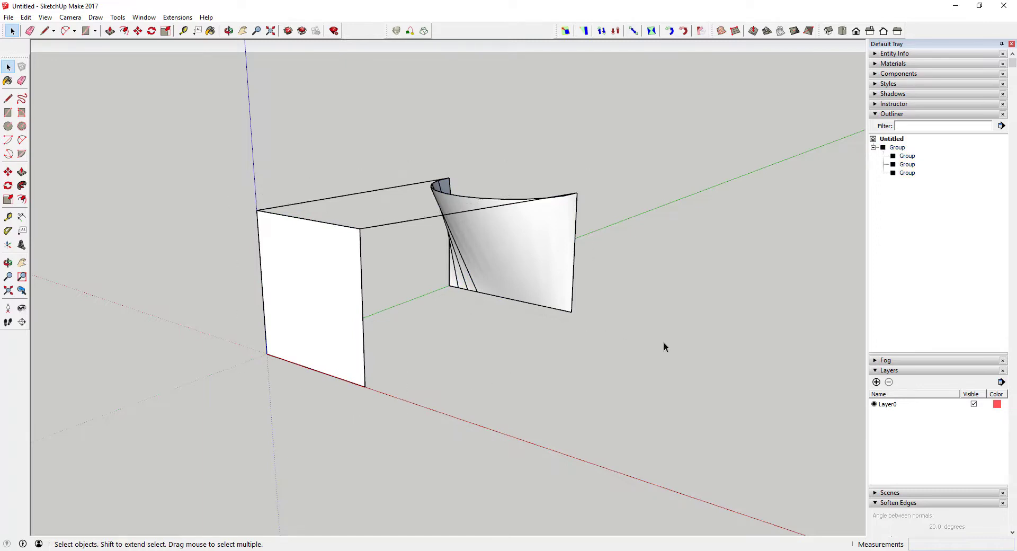
Apply Flowify's Impose Grid to the parent group containing the source face, target surface and grouped lines.
left_click(480, 227)
middle_click_drag(480, 227, 512, 219)
left_click(170, 17)
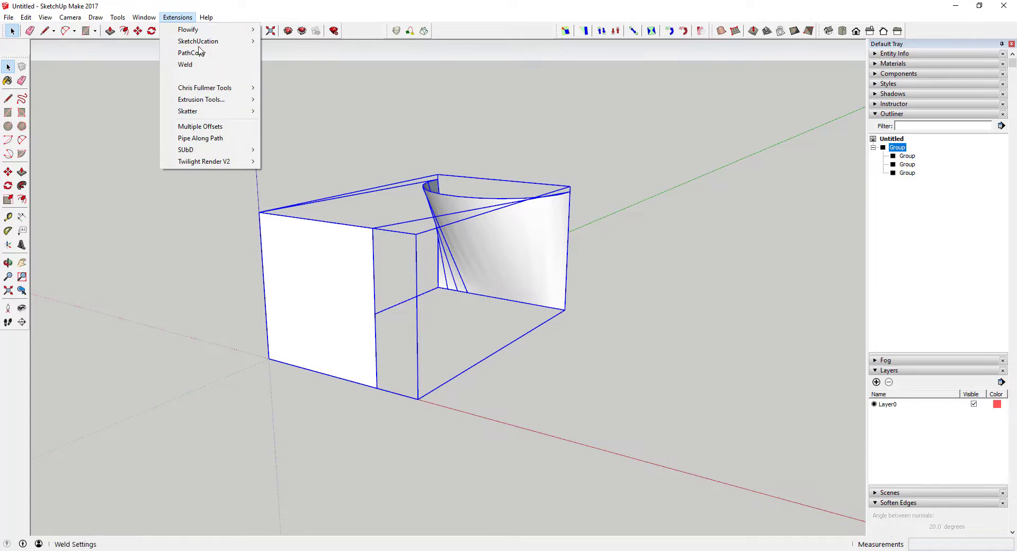
mouse_move(223, 30)
left_click(305, 65)
middle_click_drag(401, 285, 349, 294)
scroll(398, 284, "up", 3)
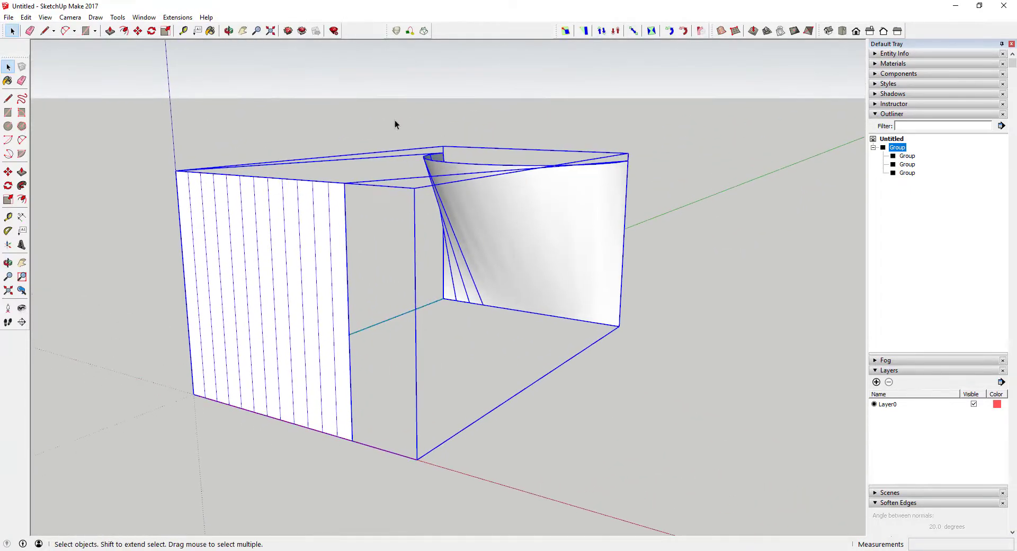
Draw a smaller upright rectangle on the middle of the striped flat face.
key("r")
left_click(222, 232)
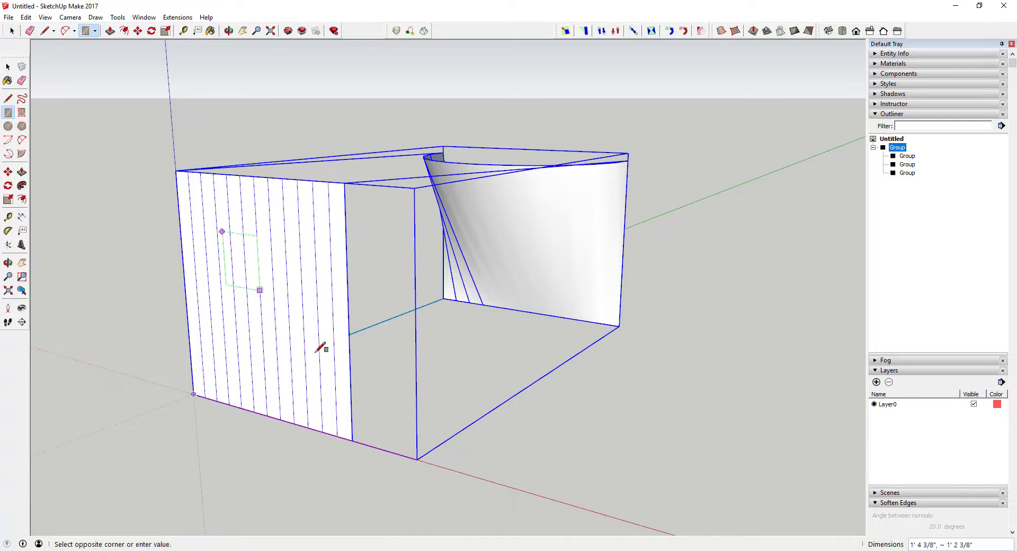
left_click(303, 350)
key("space")
Push/Pull the small rectangle outward into a thin panel and make the whole panel a group.
key("p")
left_click(275, 313)
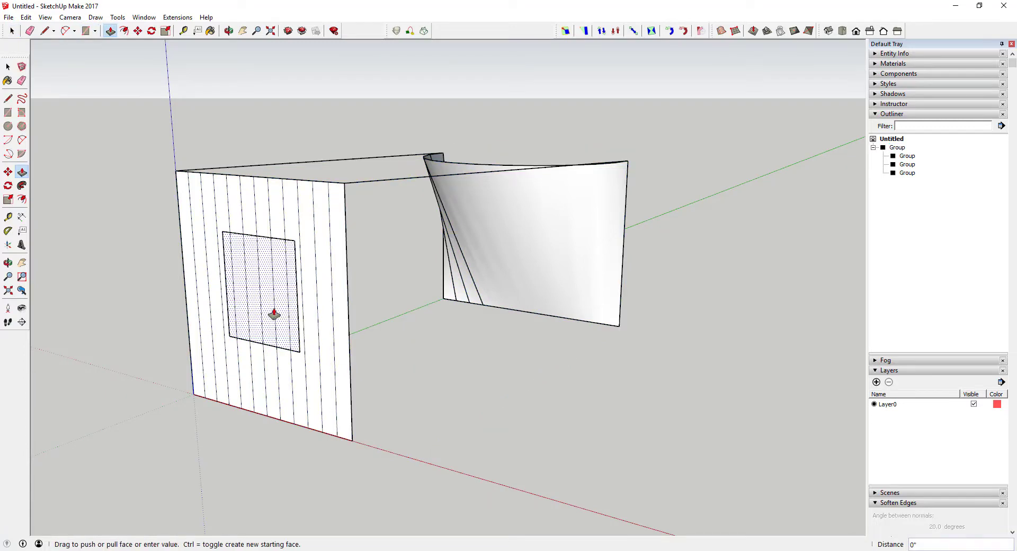
left_click(268, 315)
key("space")
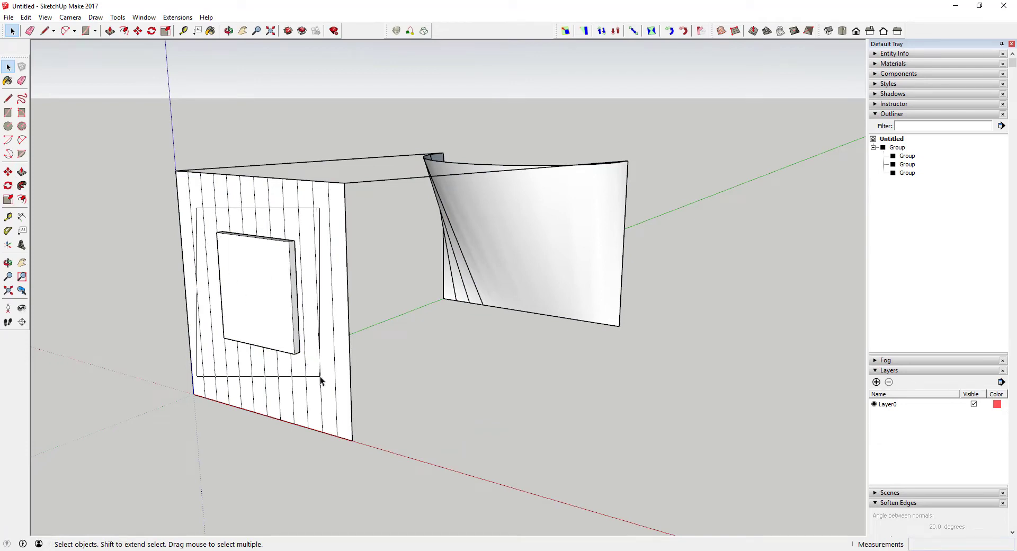
triple_click(254, 283)
right_click(254, 283)
left_click(291, 100)
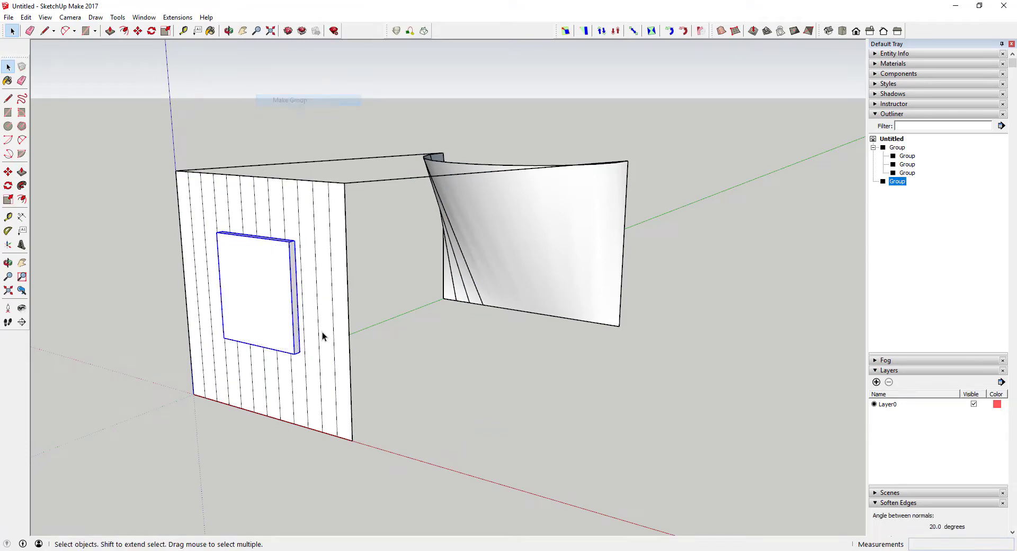
Select the parent group and the panel group together and run Flowify to map the panel onto the curved surface.
left_click(543, 238)
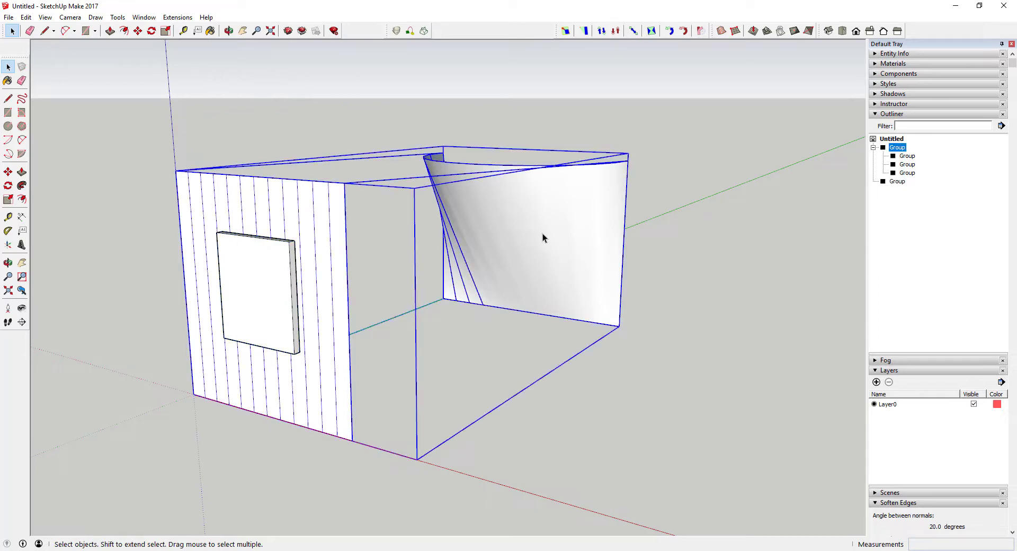
left_click(281, 301, "shift")
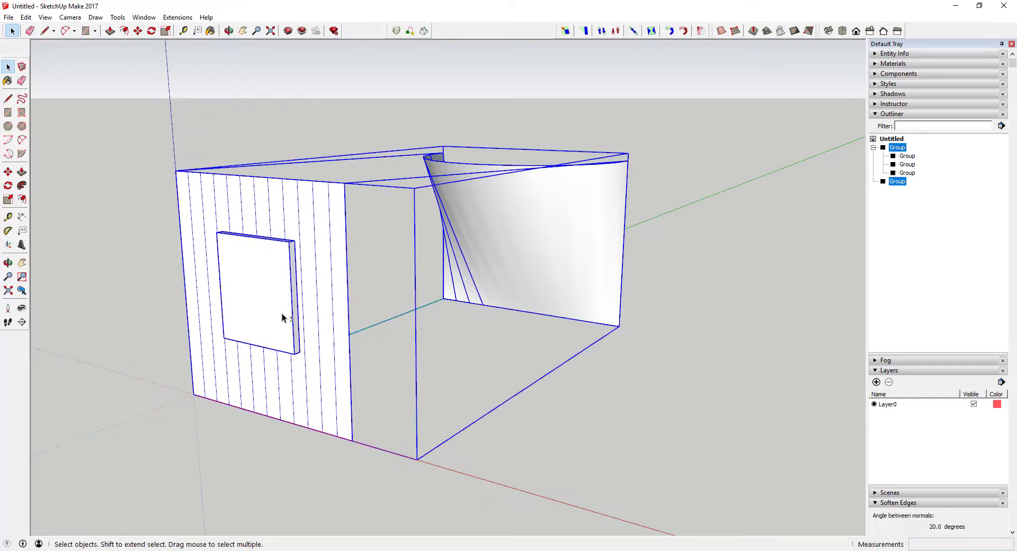
left_click(178, 17)
mouse_move(201, 29)
left_click(303, 32)
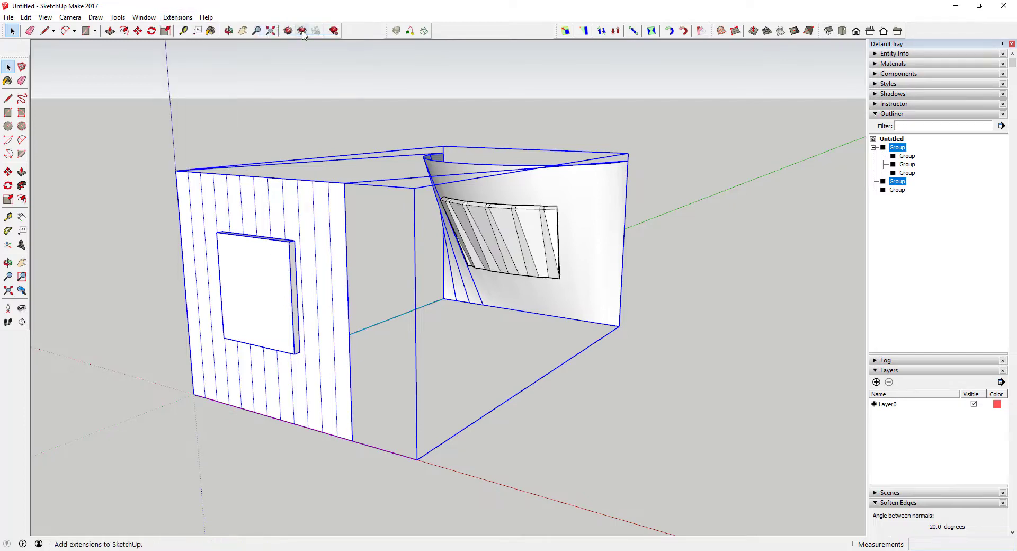
Examine the bent panel on the curved surface up close and from the side.
scroll(562, 271, "up", 4)
scroll(401, 205, "up", 1)
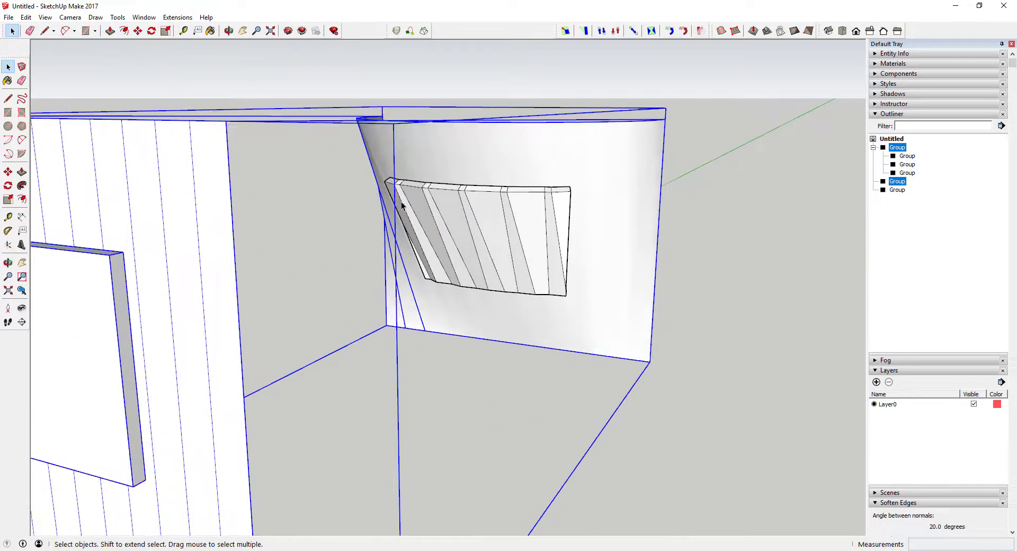
scroll(456, 204, "down", 5)
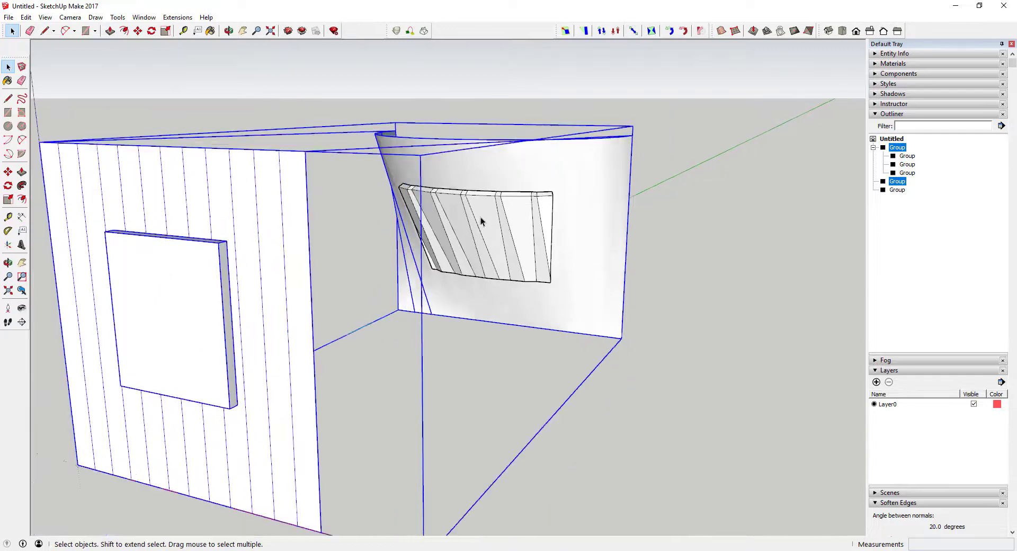
middle_click_drag(481, 217, 596, 199)
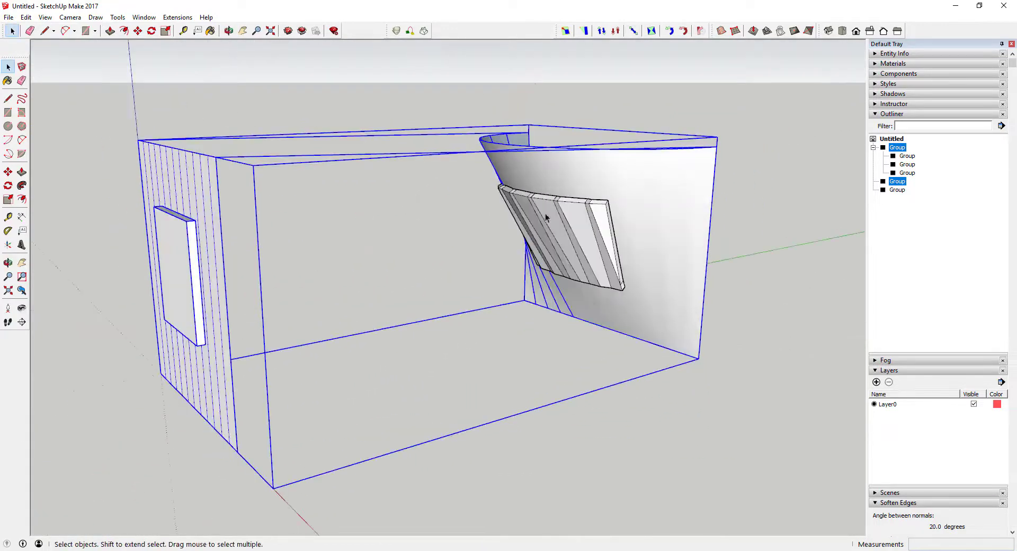
middle_click_drag(495, 257, 559, 233)
scroll(558, 233, "down", 5)
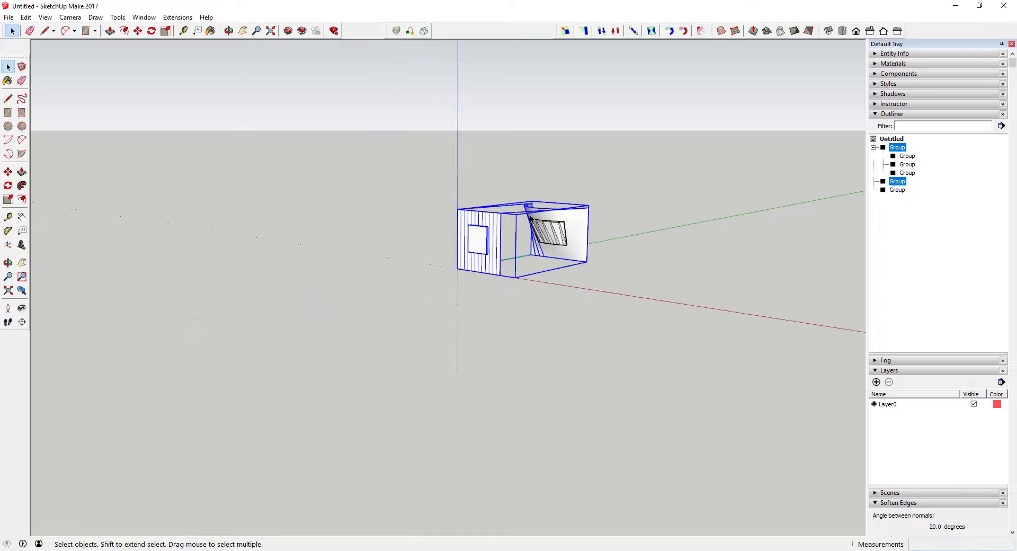
Select all the geometry in the model and delete it.
scroll(434, 212, "up", 3)
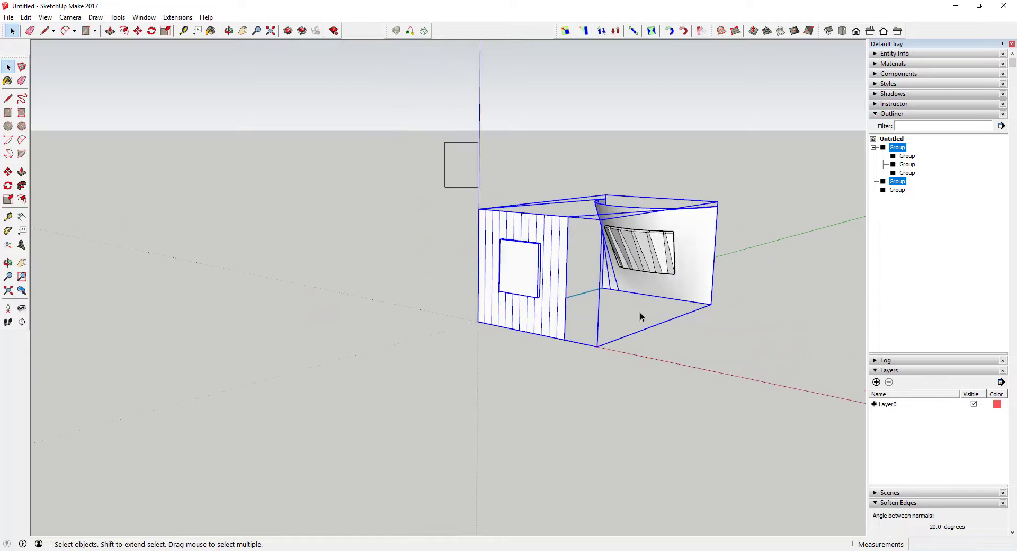
key("ctrl+a")
key("Delete")
Draw a 12-sided circle with a 3' radius on the ground plane, centred on the origin.
scroll(554, 370, "up", 2)
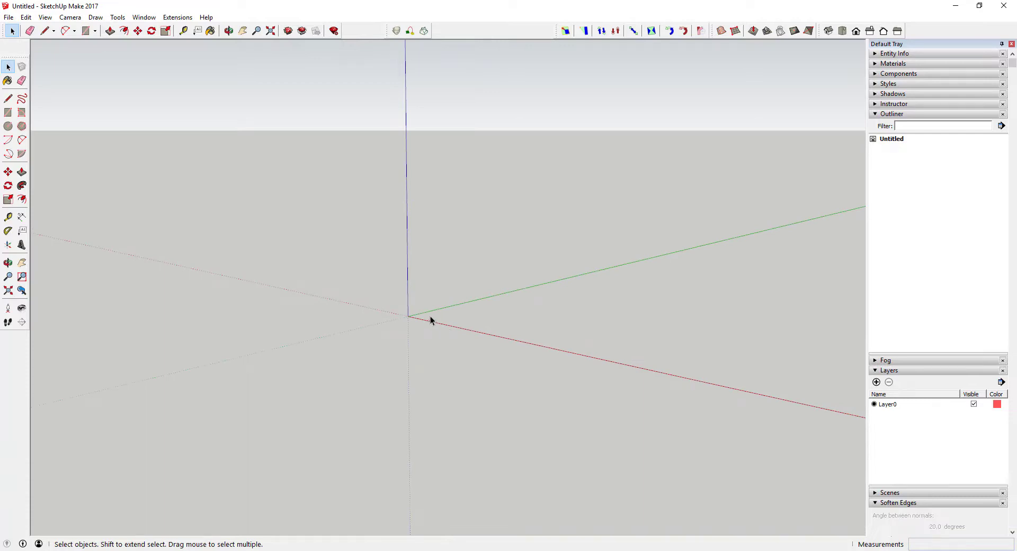
key("c")
mouse_move(413, 318)
middle_mouse_down()
mouse_move(495, 372)
mouse_move(463, 318)
mouse_move(408, 303)
middle_mouse_up()
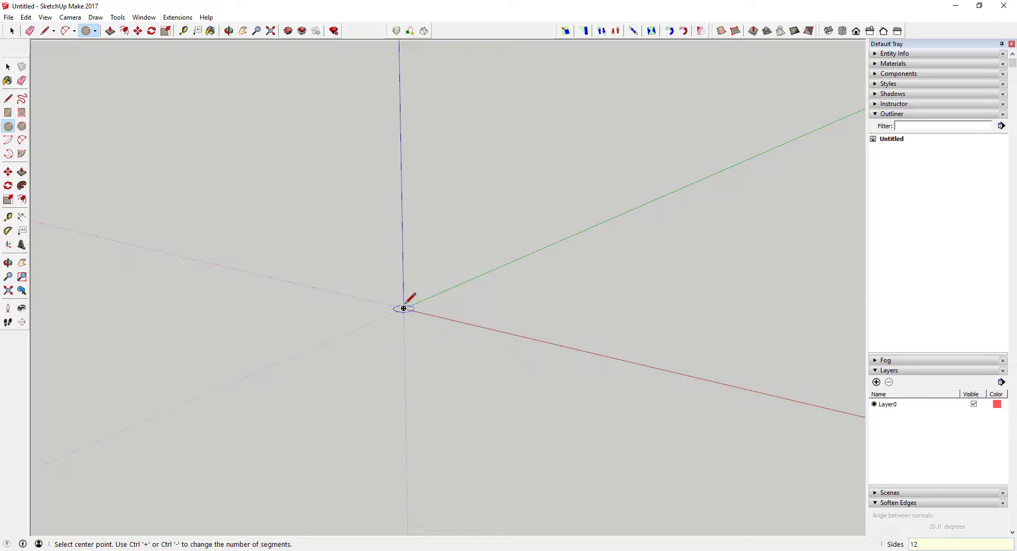
left_click(403, 308)
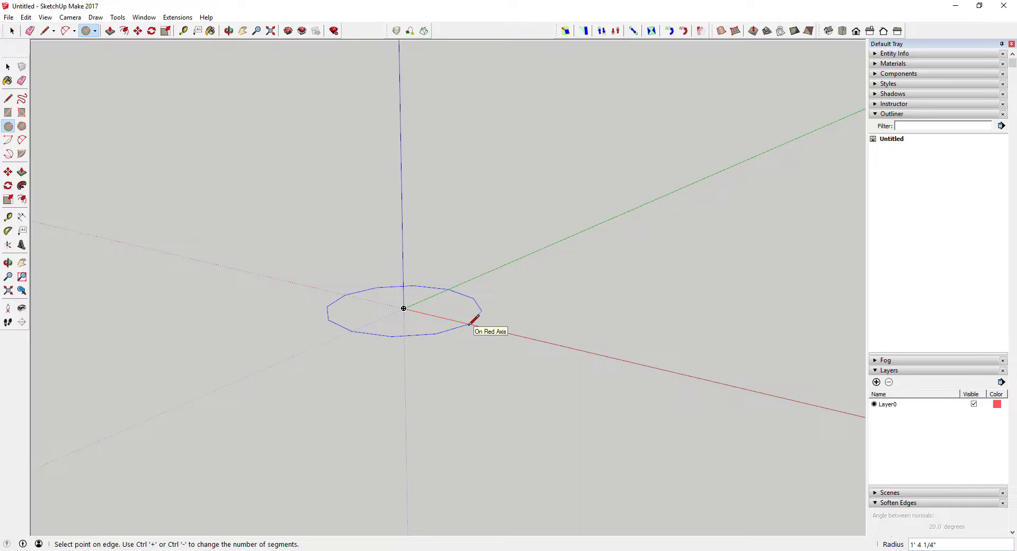
type("3'")
key("Return")
key("space")
scroll(456, 318, "down", 3)
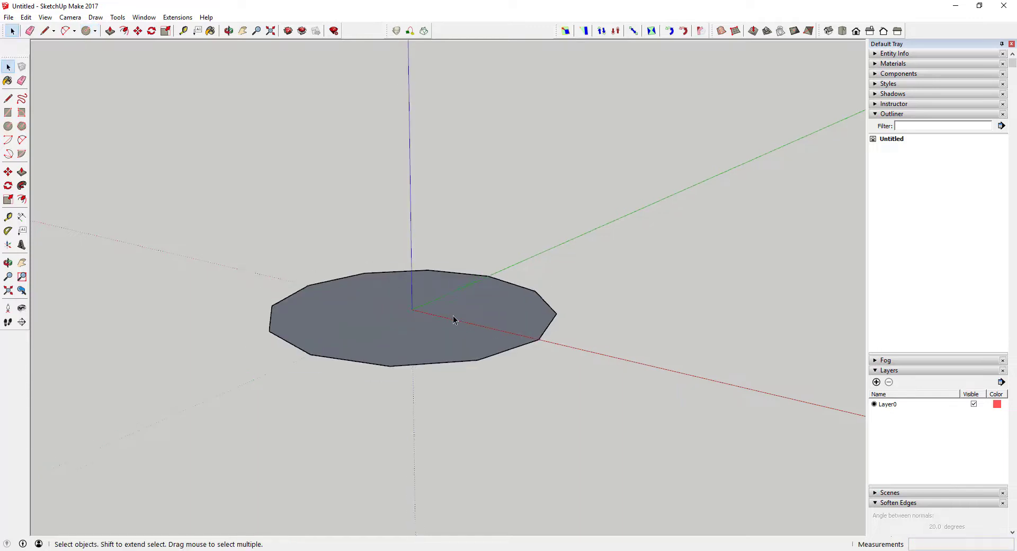
Draw two lines from the circle's centre to adjacent vertices on its rim to cut out one triangular wedge.
middle_click(517, 315)
scroll(455, 320, "up", 1)
middle_click_drag(430, 327, 370, 329)
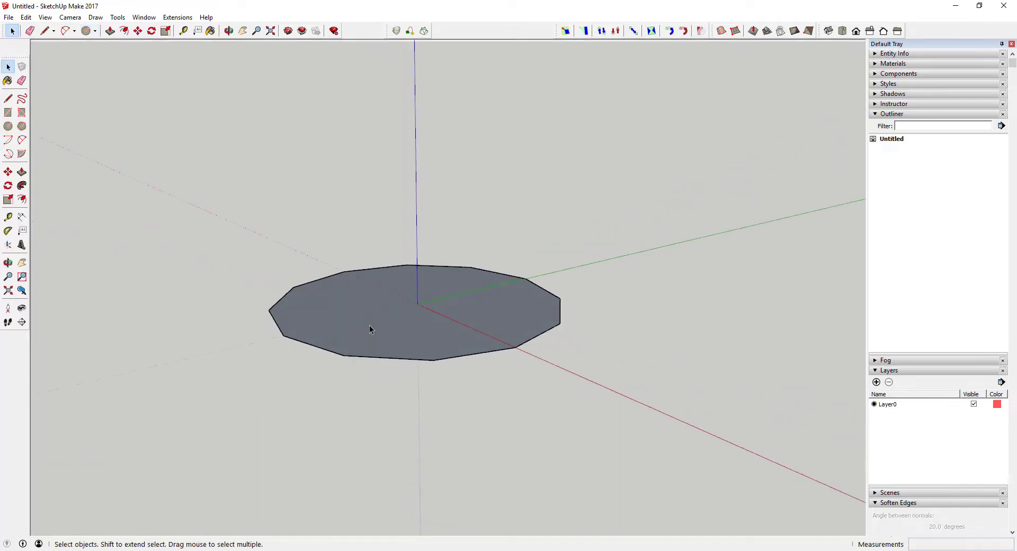
key("l")
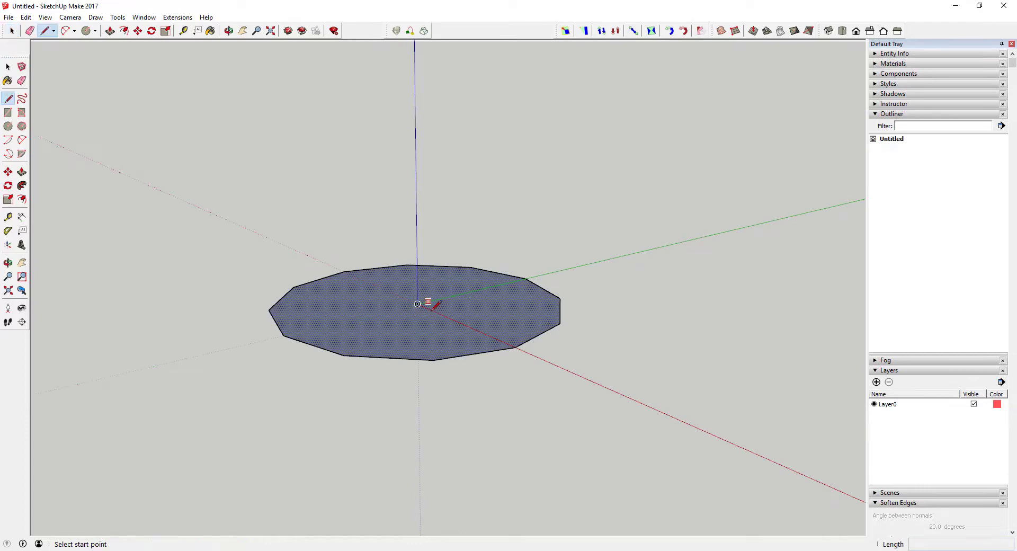
left_click(418, 303)
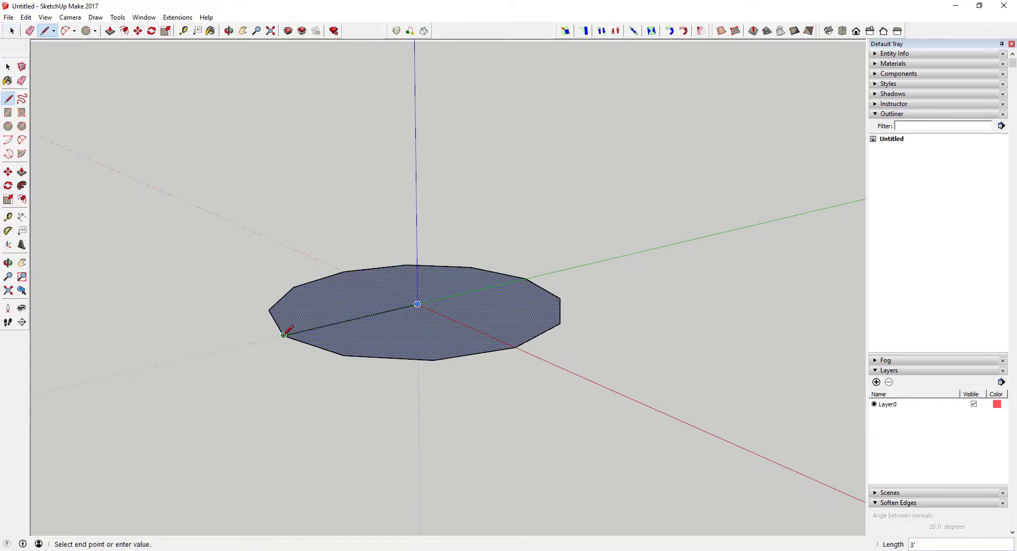
left_click(284, 334)
key("space")
key("l")
left_click(417, 304)
left_click(344, 355)
key("space")
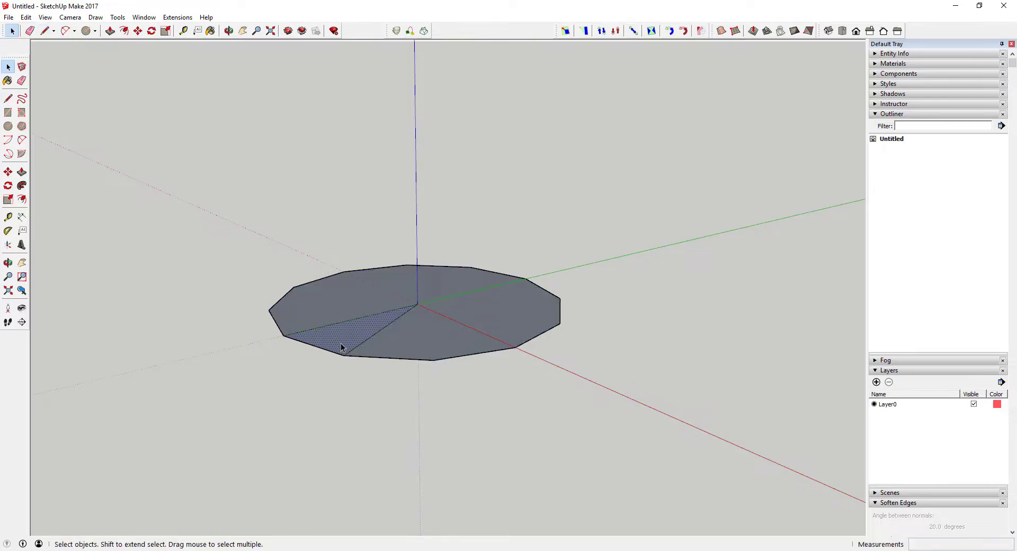
key("p")
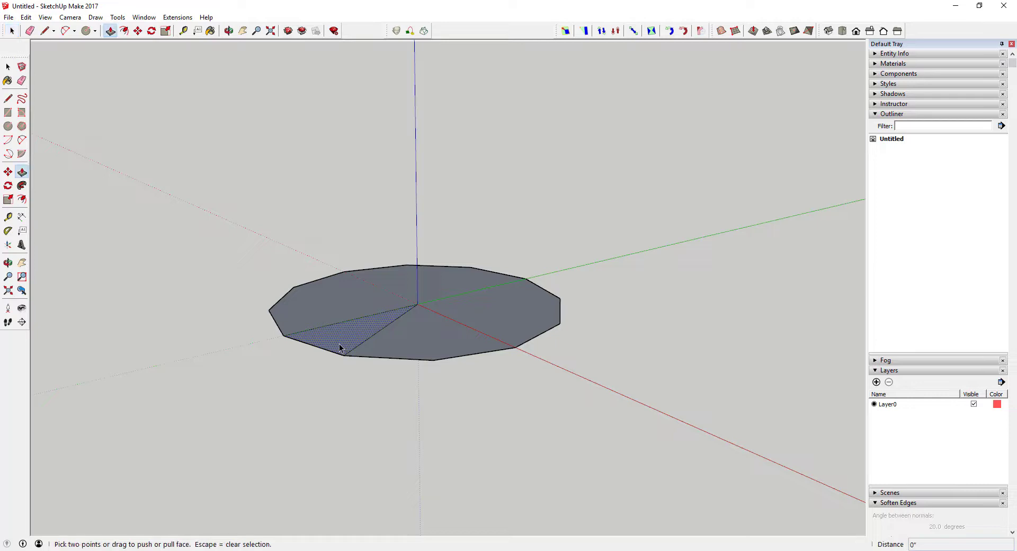
left_click(339, 348)
key("space")
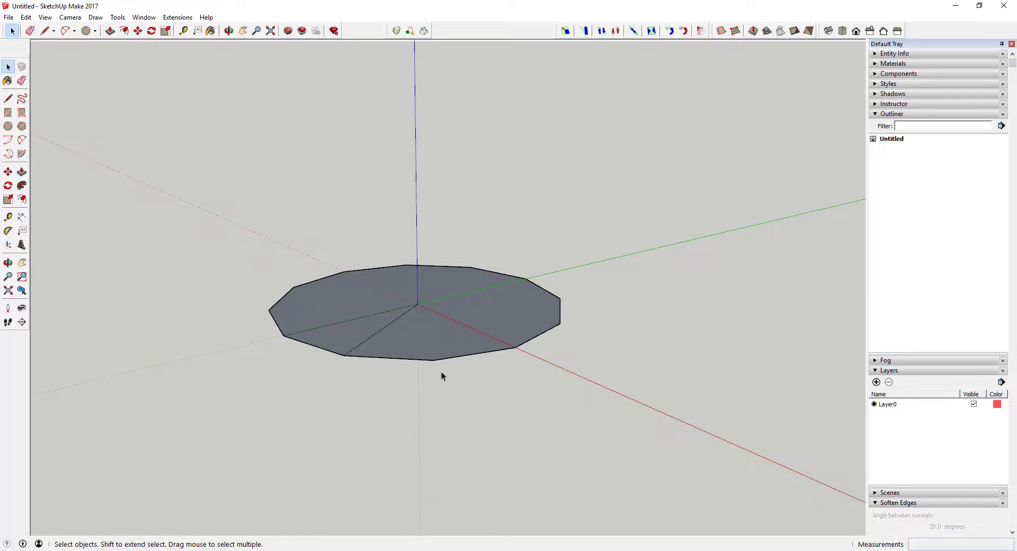
Erase all of the 12-sided circle except the single wedge between the two lines.
key("e")
left_click(444, 358)
key("space")
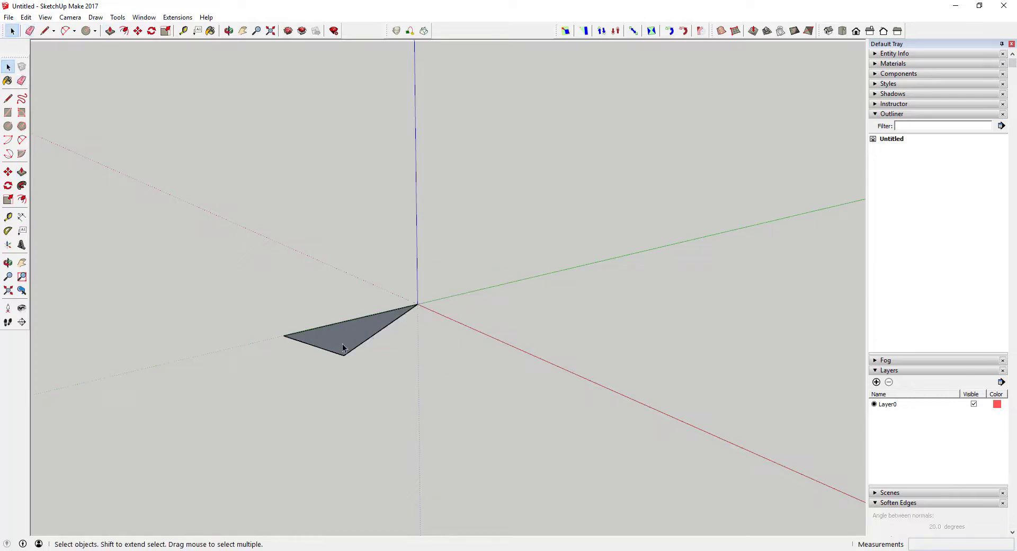
Make the wedge face and its edges into a component named Step.
right_click(342, 348)
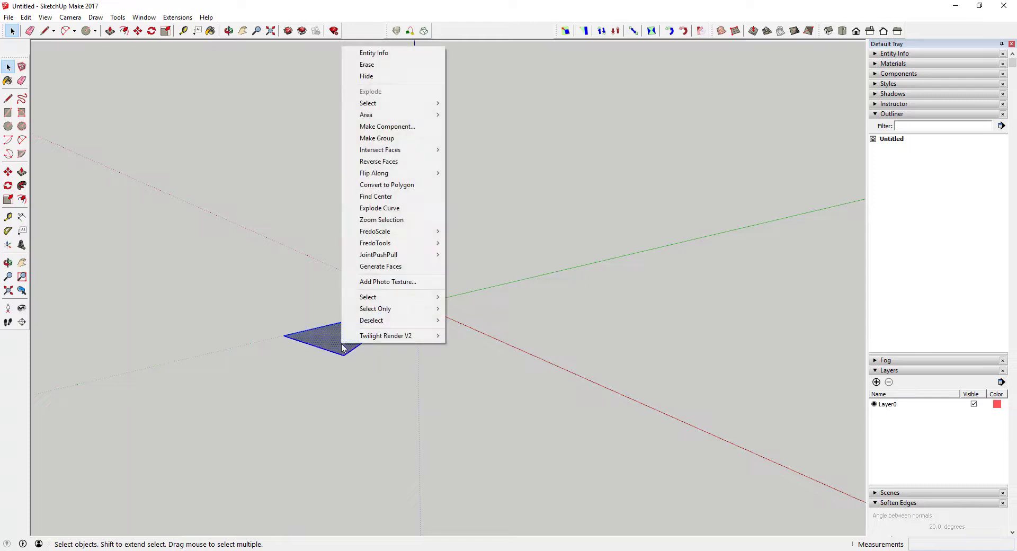
left_click(392, 127)
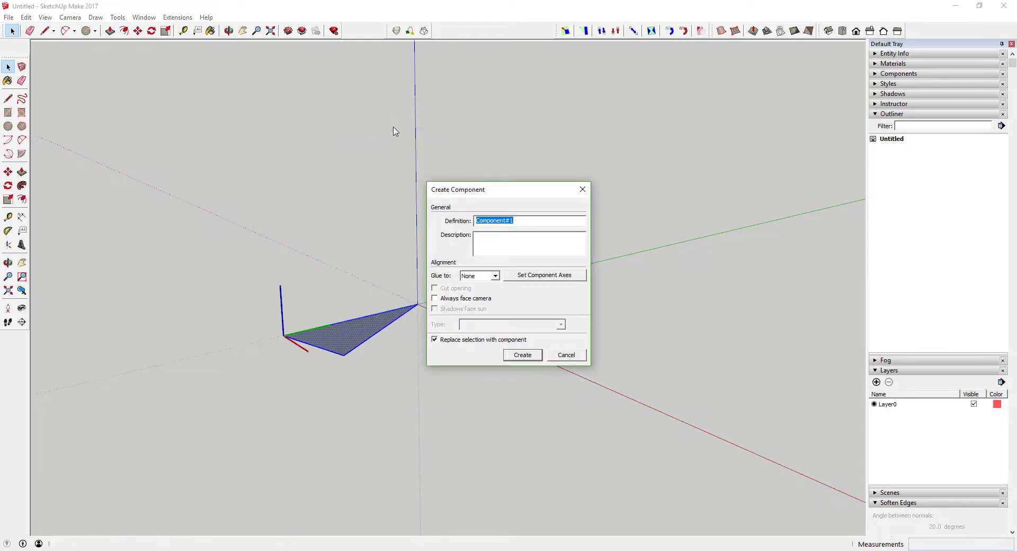
type("Step")
key("Return")
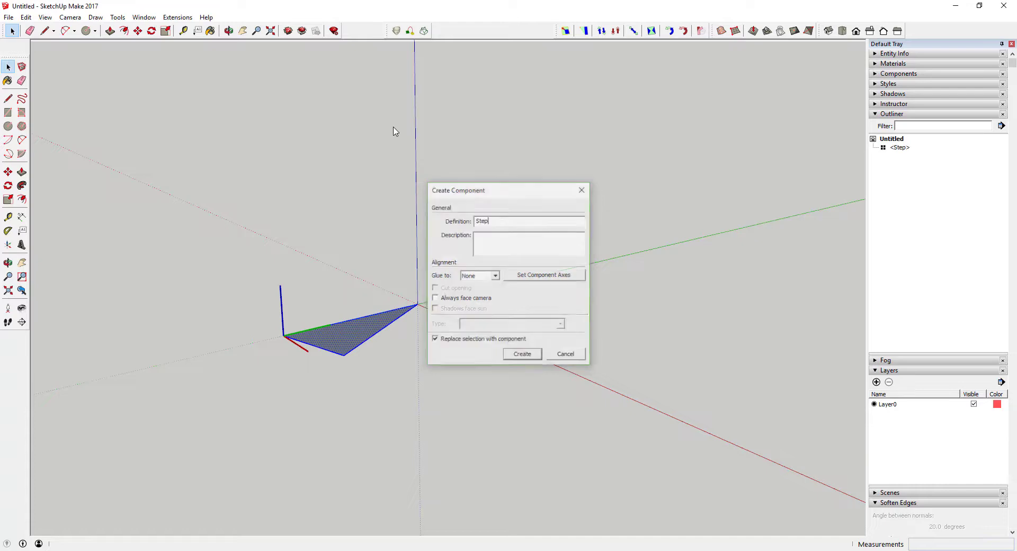
Rotate-copy the Step component 30° about the origin and repeat it as 11 copies to complete the circle.
scroll(391, 301, "up", 1)
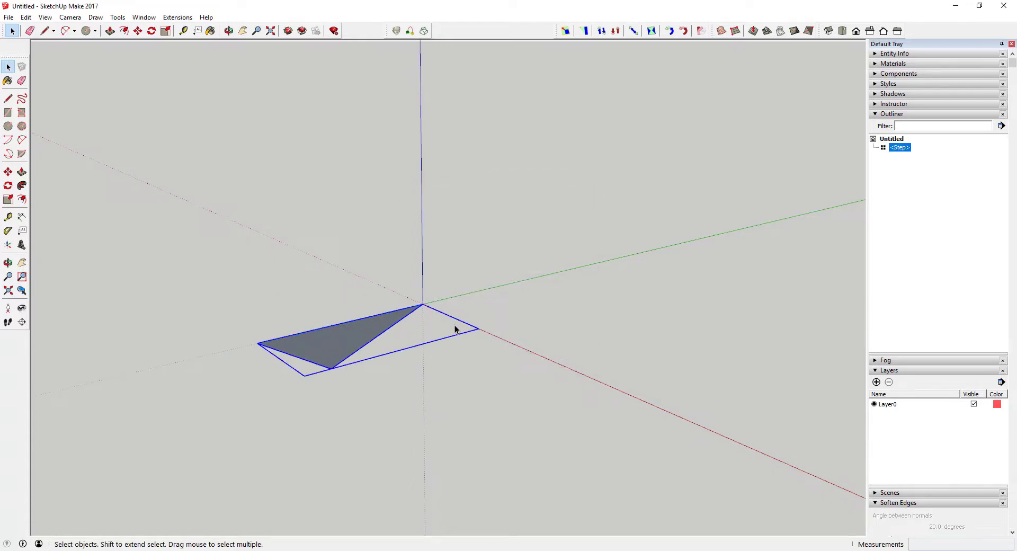
key("q")
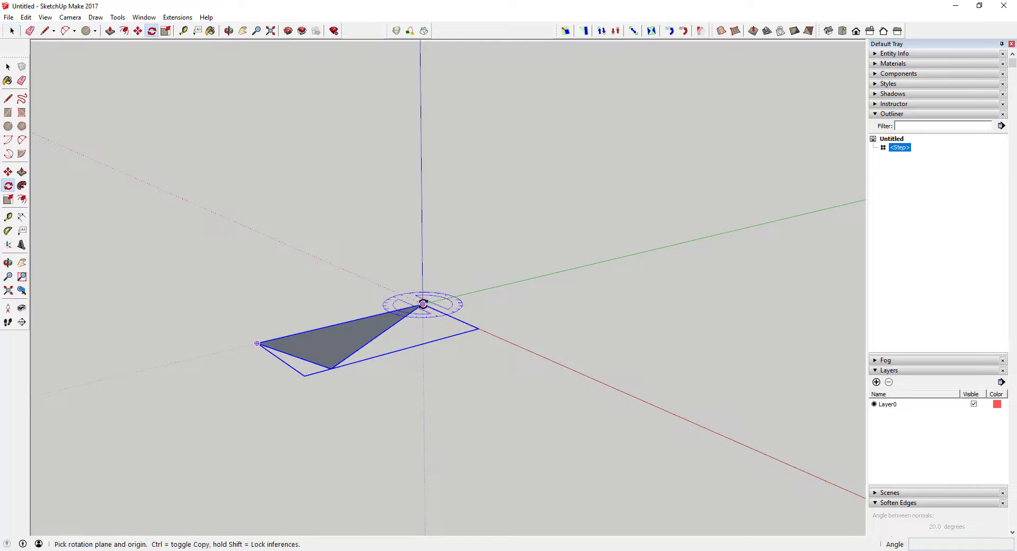
key("space")
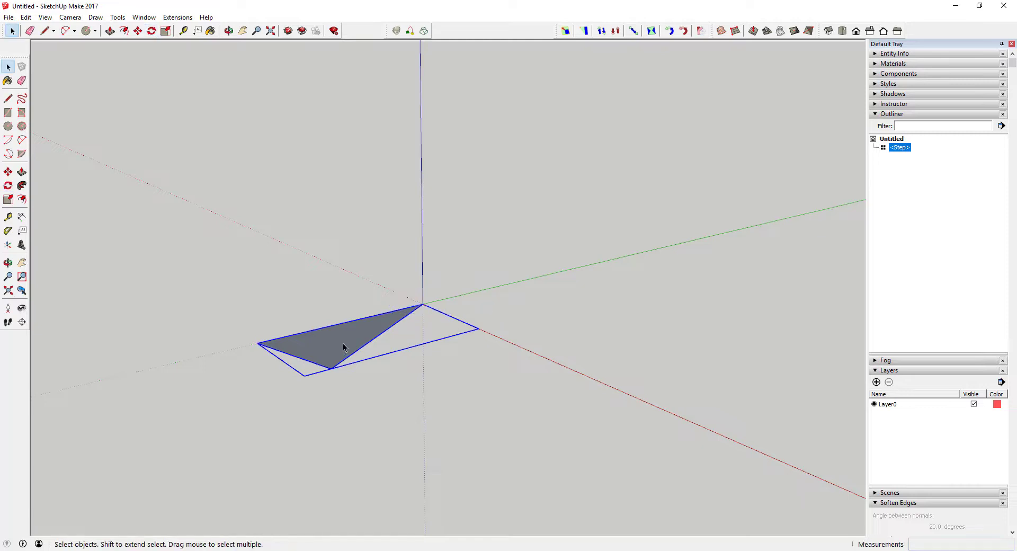
key("q")
left_click(424, 304)
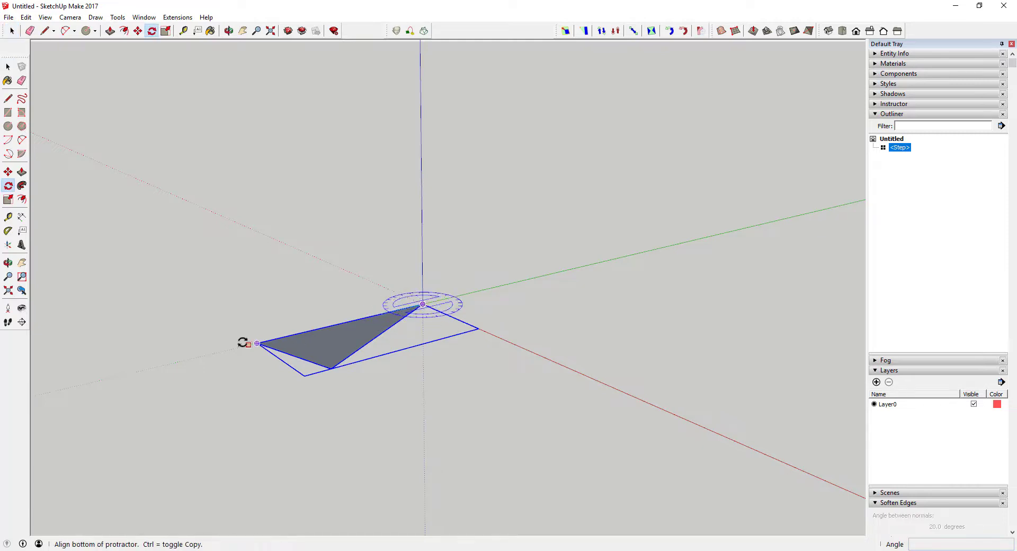
left_click(332, 368)
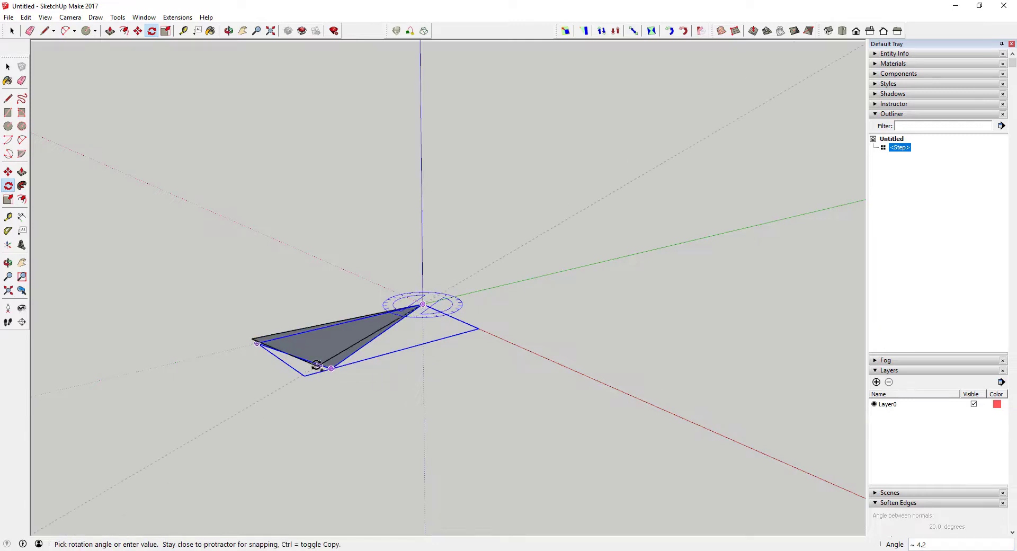
left_click(260, 344)
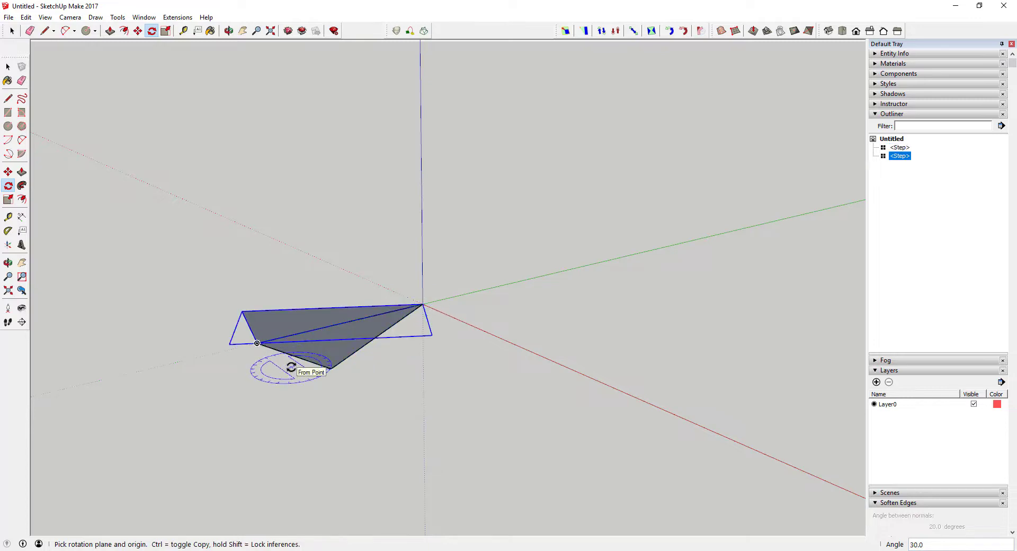
type("x11")
key("Return")
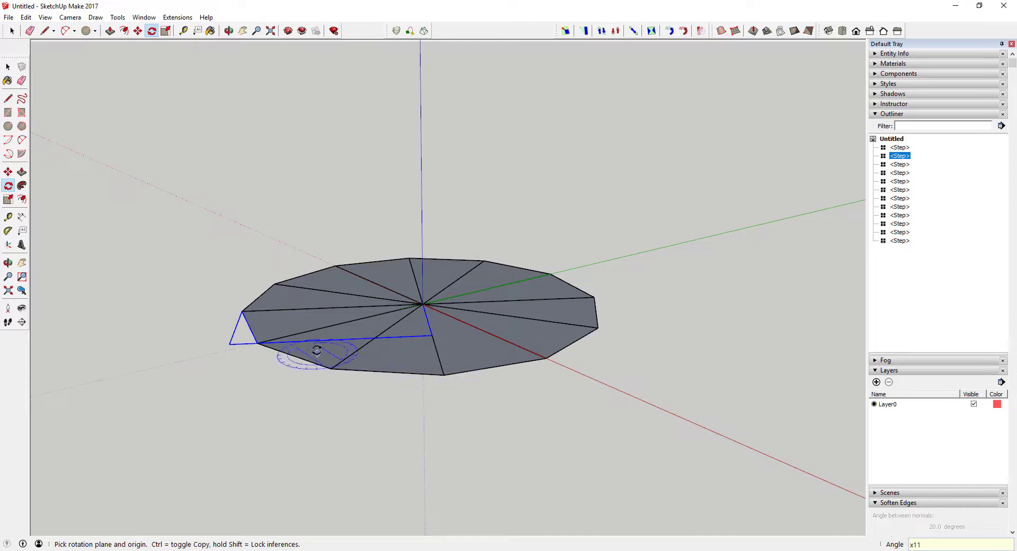
Open one Step component for editing and push/pull its wedge face up to a 6" thickness.
key("space")
double_click(332, 355)
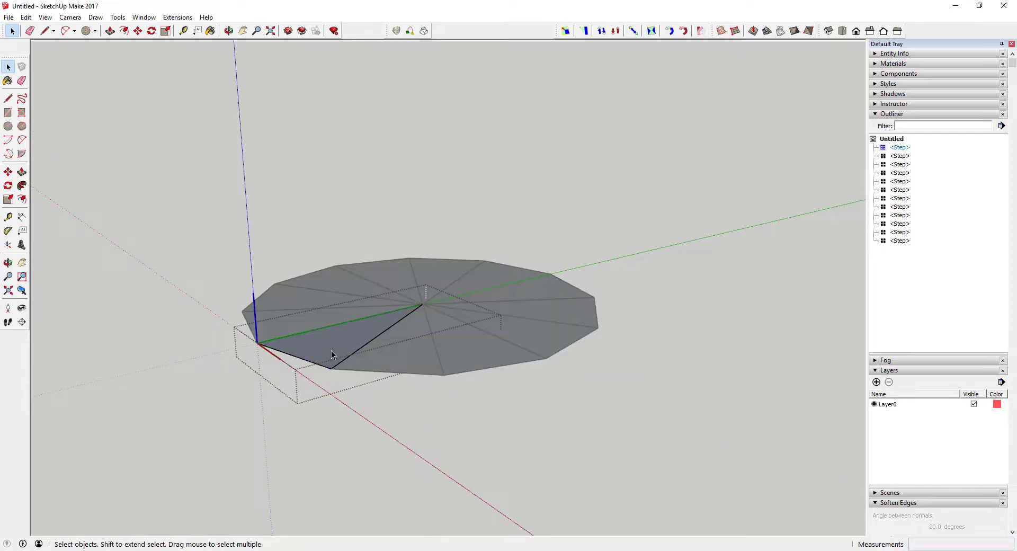
key("p")
left_click(331, 358)
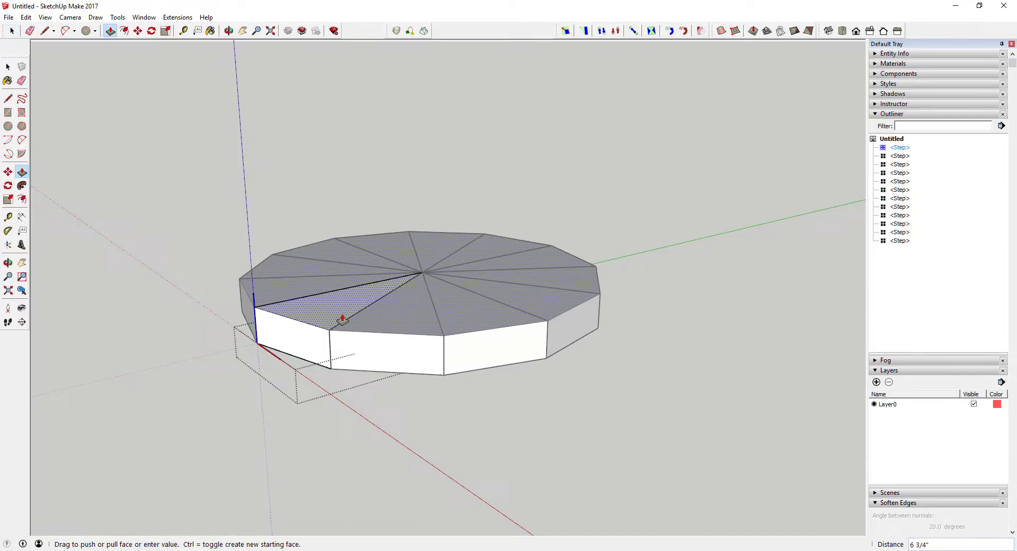
key("space")
key("p")
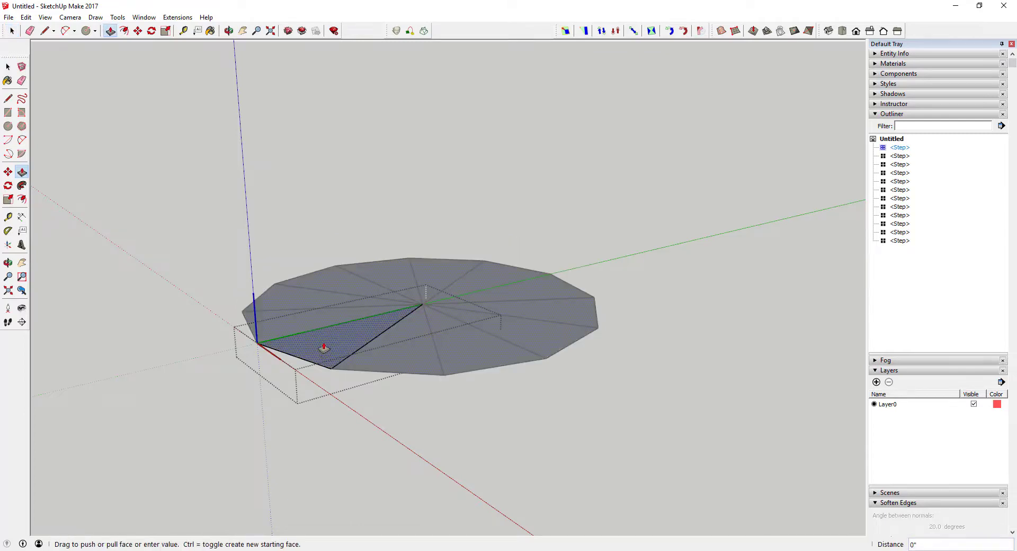
left_click(322, 350)
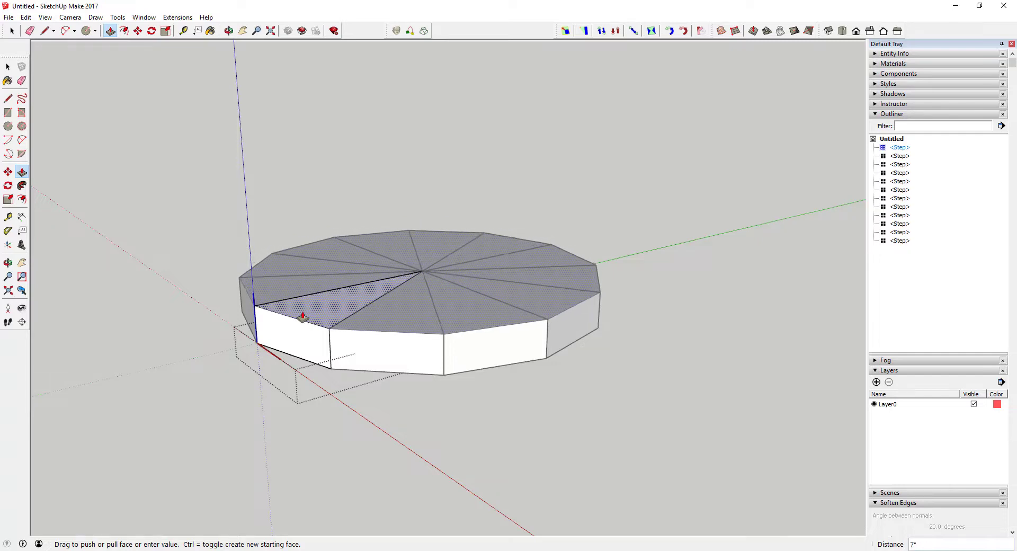
key("Return")
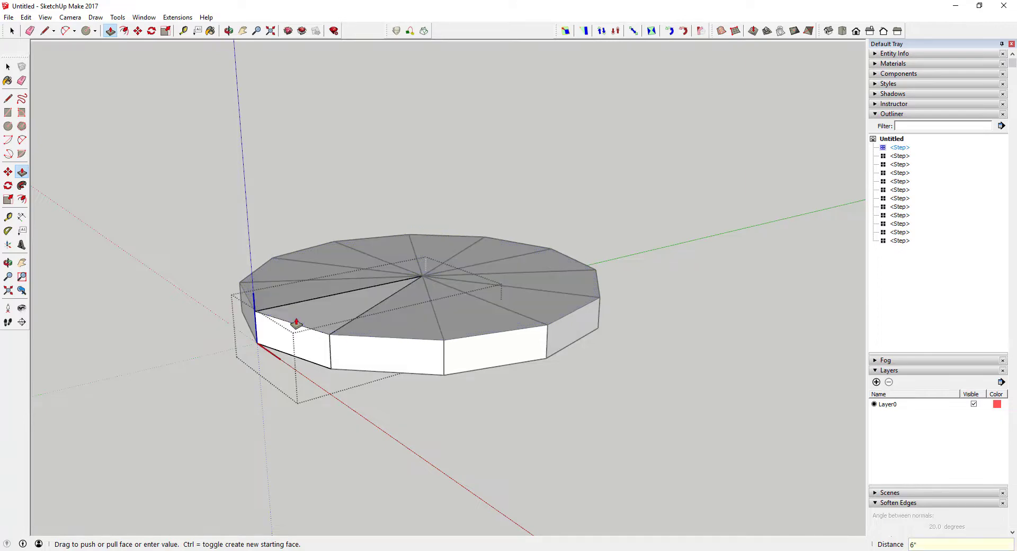
key("space")
Select all the wedge components and copy them straight up 6" to stack a second layer on the first.
scroll(514, 382, "down", 2)
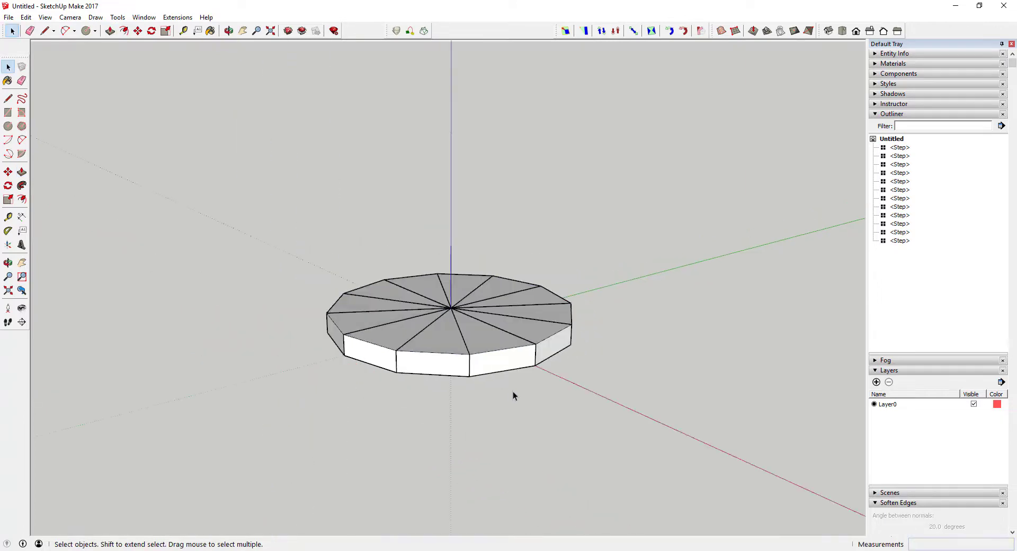
middle_click_drag(512, 395, 526, 339)
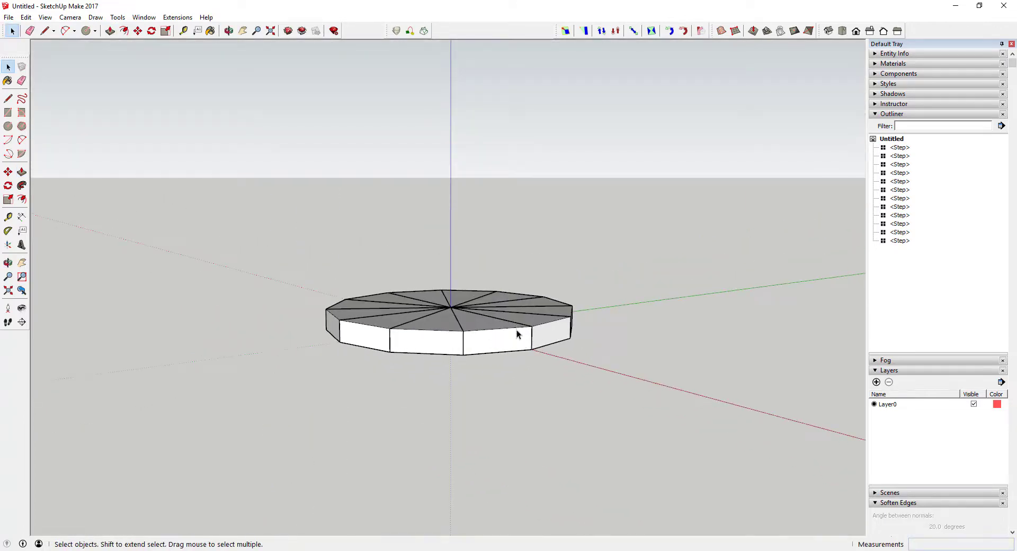
left_click_drag(272, 269, 667, 434)
middle_click_drag(583, 403, 379, 357)
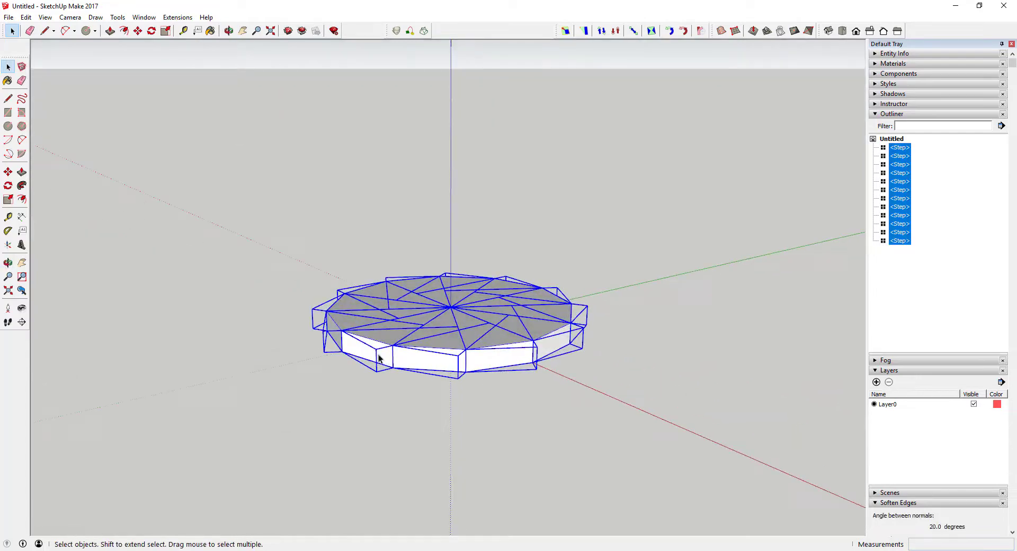
scroll(404, 356, "up", 2)
key("m")
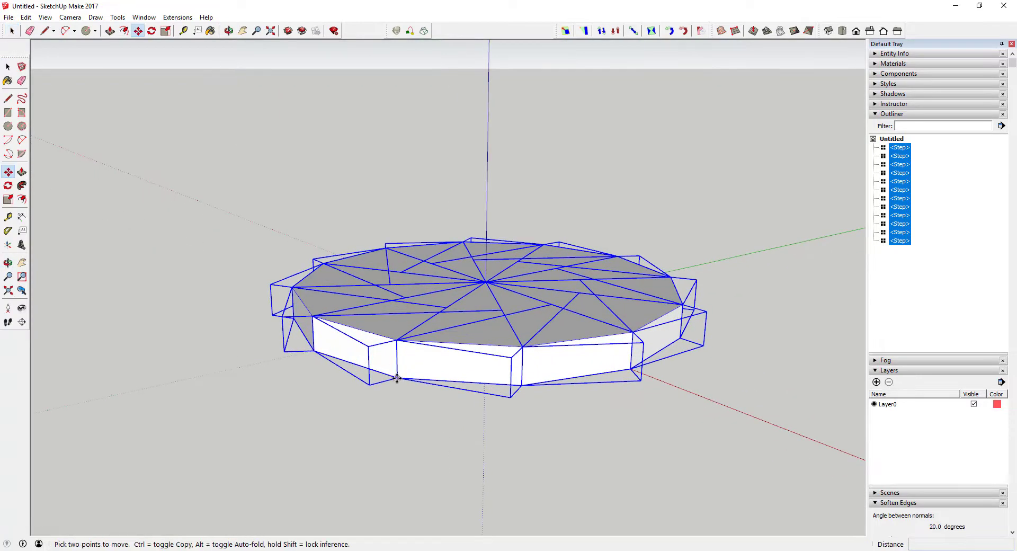
key("space")
left_click_drag(206, 156, 795, 424)
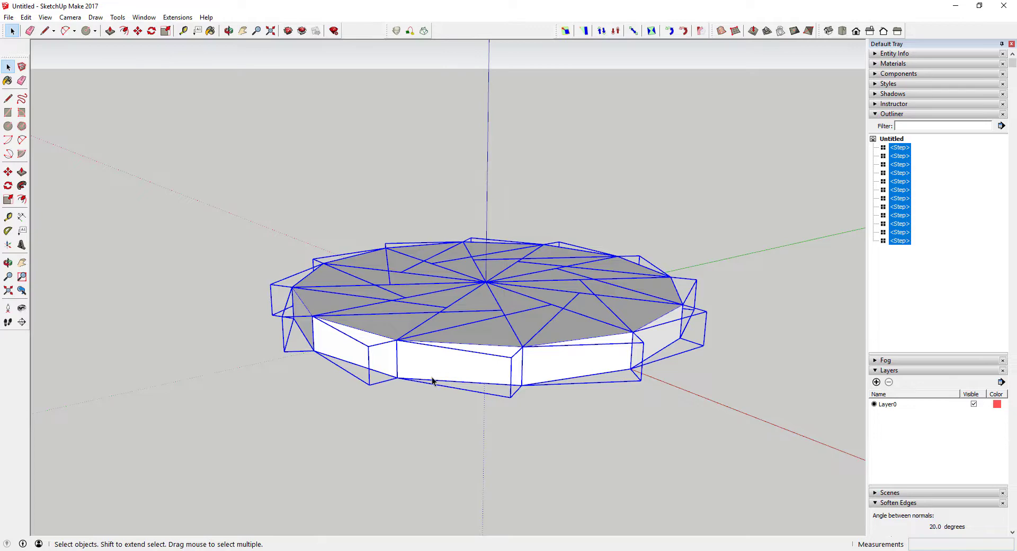
key("m")
key("ctrl")
left_click(397, 378)
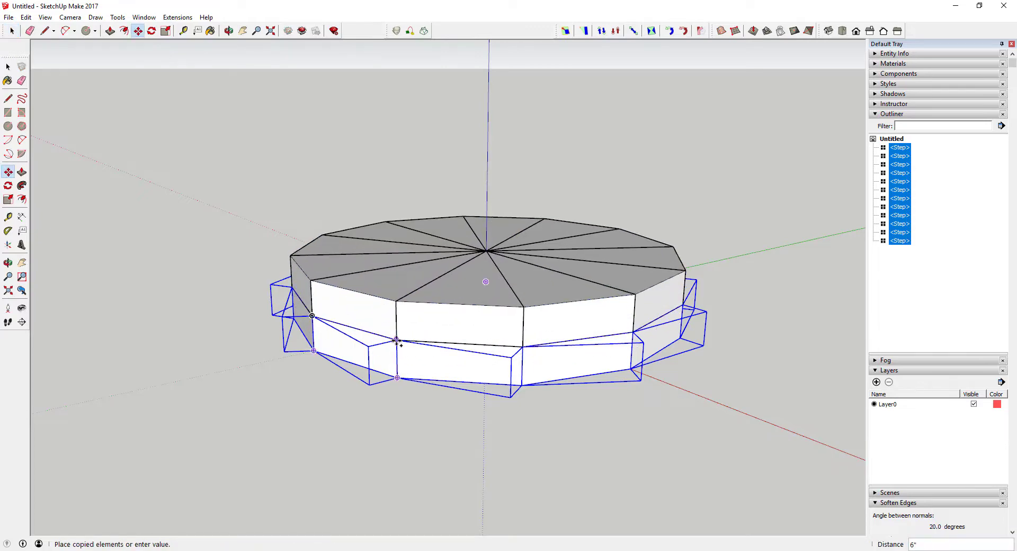
left_click(397, 341)
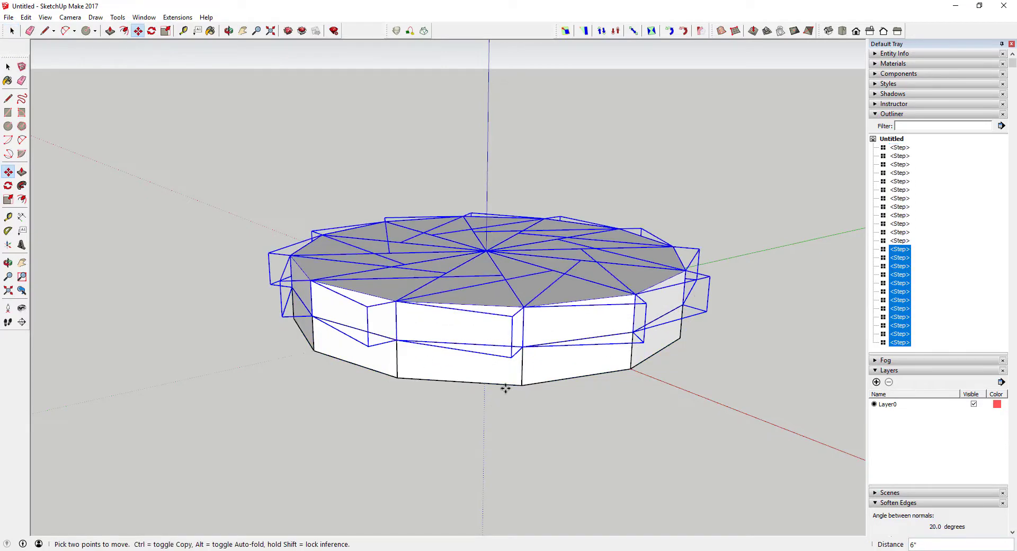
Repeat the upward layer copy 12 times to build a tall cylinder of stacked wedges.
type("x12")
key("Return")
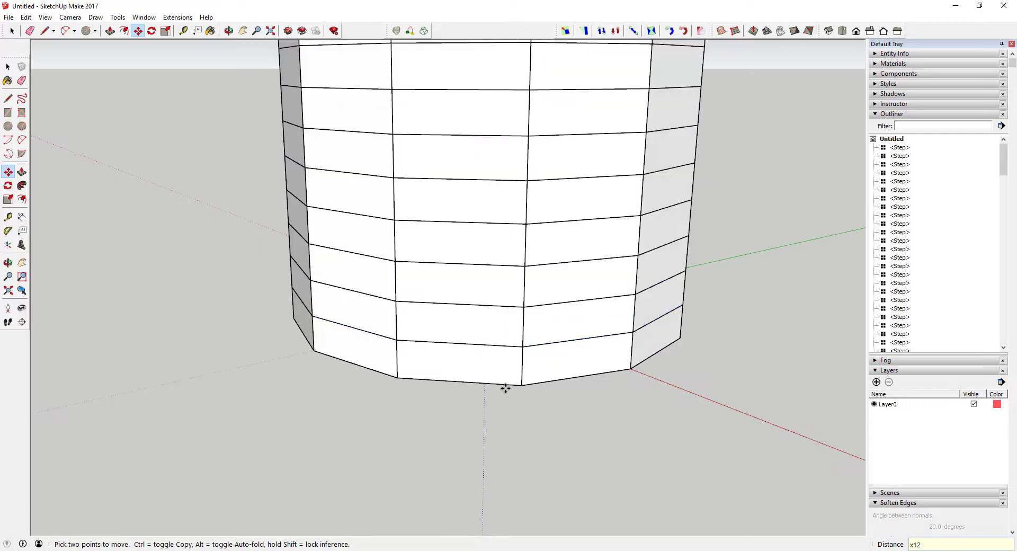
key("BackSpace")
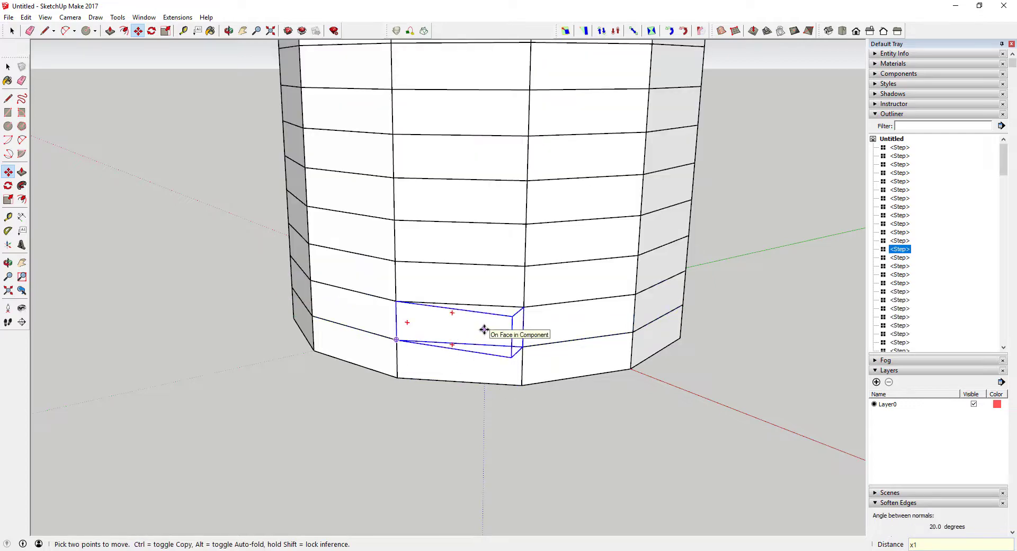
scroll(530, 268, "down", 5)
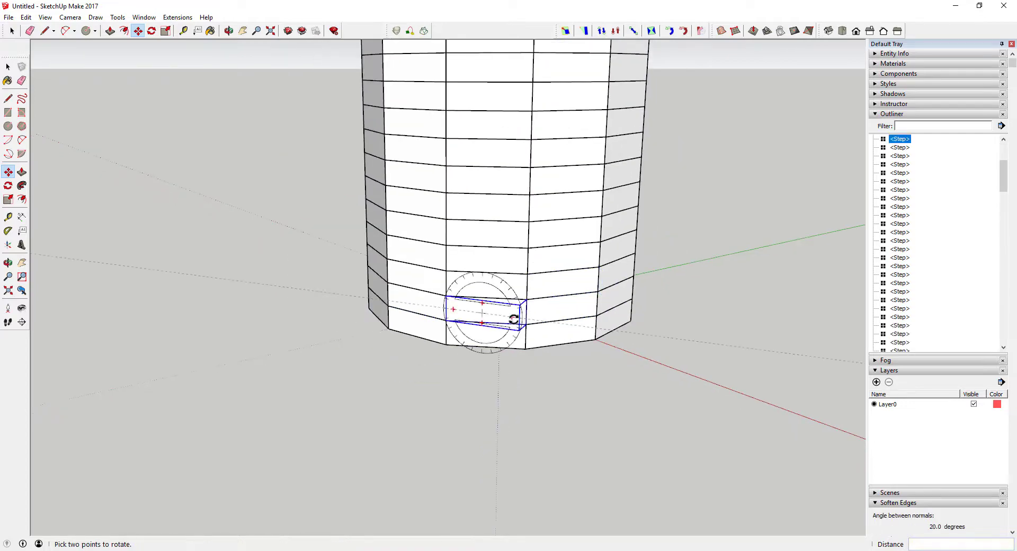
scroll(513, 210, "up", 2)
key("space")
Select one Step wedge per layer in a rising spiral around the cylinder, starting at the lowest layer.
middle_click_drag(485, 140, 462, 138)
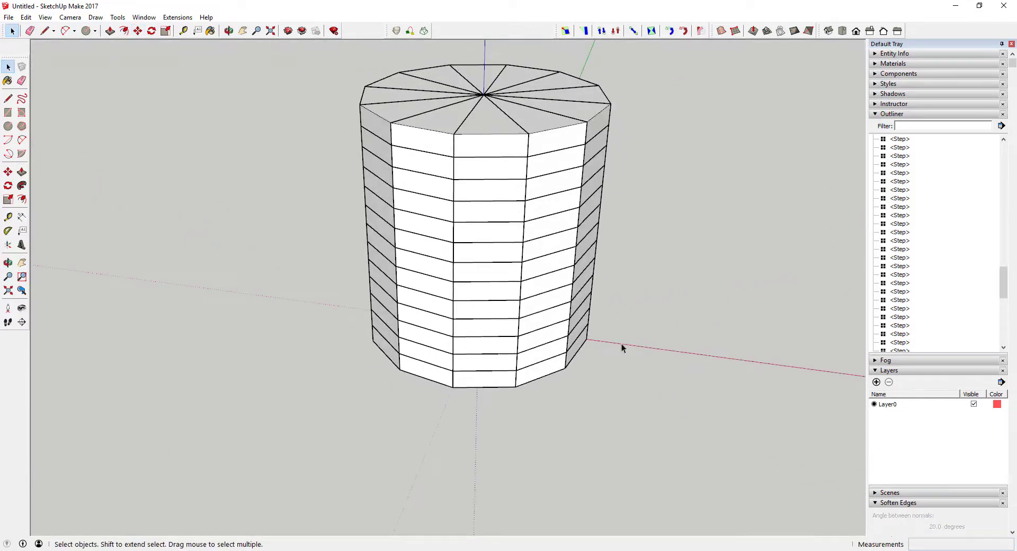
middle_click_drag(559, 360, 433, 286)
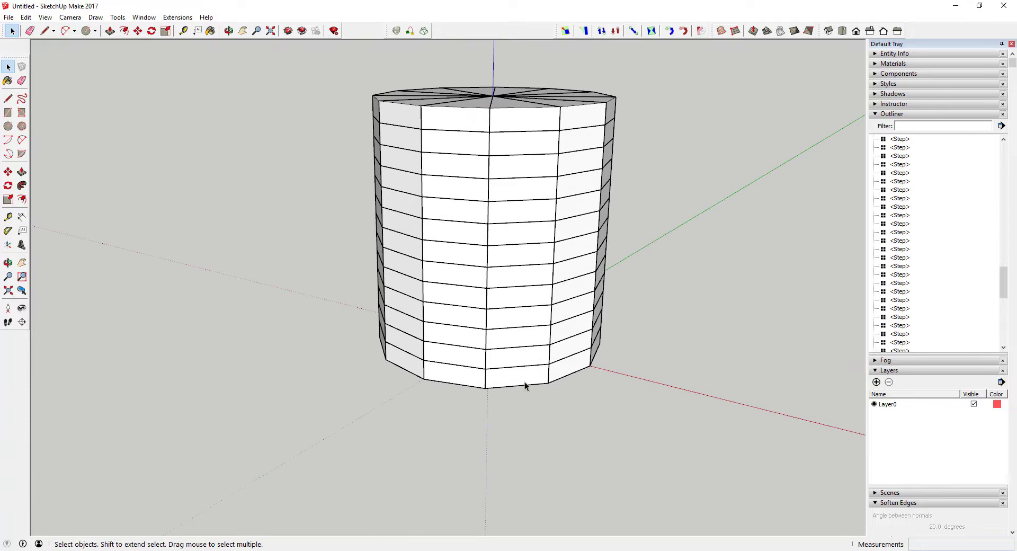
left_click(522, 382)
left_click(462, 364, "shift")
left_click(406, 330, "shift")
middle_click_drag(406, 330, 556, 333)
middle_click_drag(417, 313, 562, 301)
left_click(422, 281, "shift")
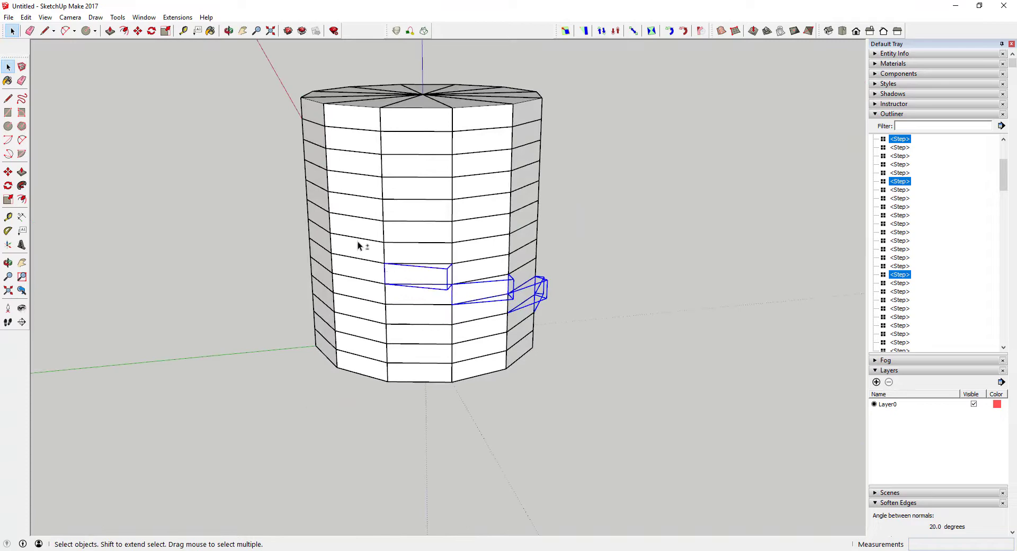
Add the remaining spiral wedges, one per layer up to the second-highest layer, to the selection and make them a group.
left_click(360, 249, "shift")
mouse_move(363, 254)
middle_mouse_down()
mouse_move(614, 249)
mouse_move(364, 246)
middle_mouse_up()
left_click(358, 241, "shift")
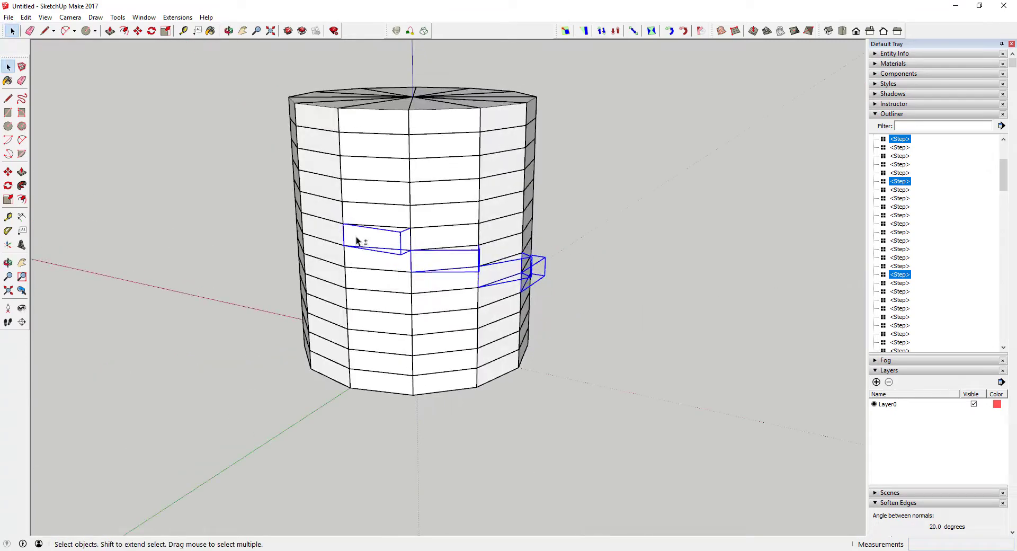
middle_click_drag(329, 209, 406, 197)
left_click(370, 189, "shift")
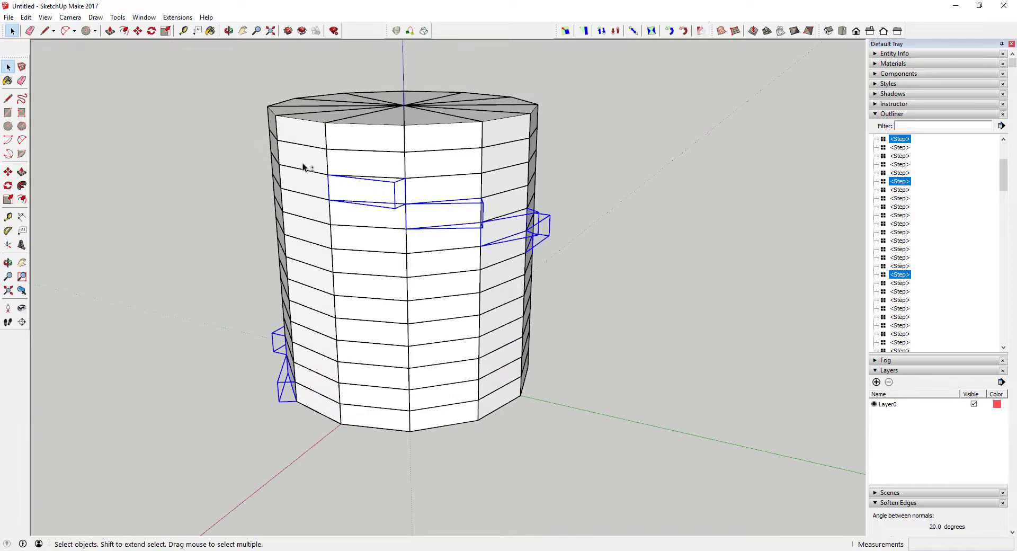
middle_click_drag(306, 159, 476, 170)
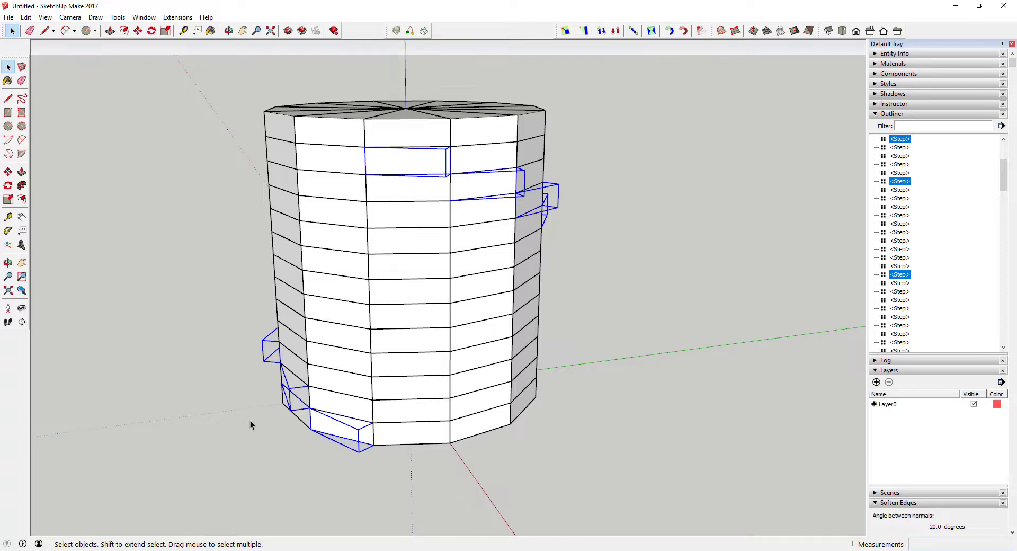
middle_click_drag(254, 419, 510, 307)
right_click(419, 154)
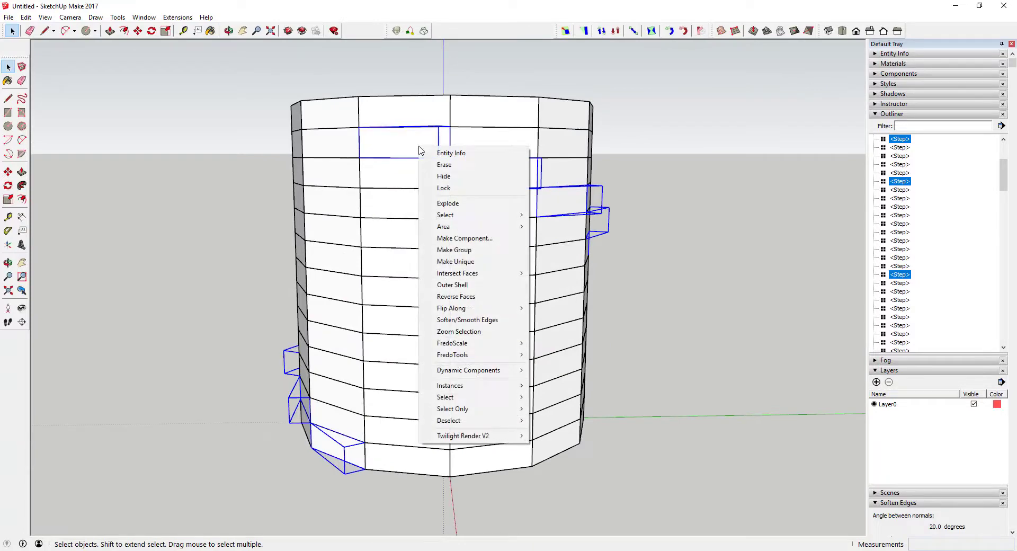
left_click(466, 250)
Delete all the wedges outside the group, keeping only the grouped spiral of steps.
scroll(466, 374, "down", 2)
scroll(466, 374, "down", 2)
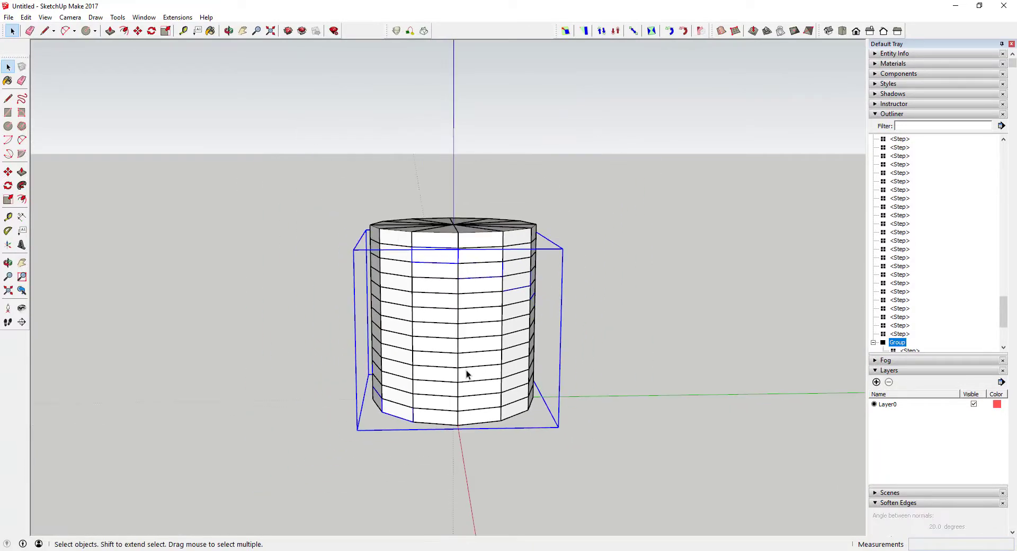
left_click_drag(370, 231, 677, 502)
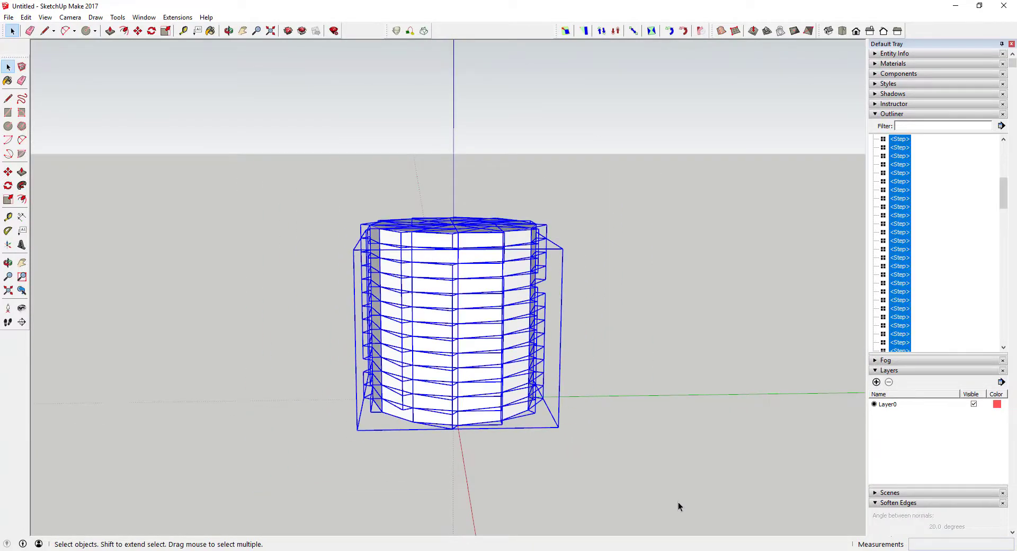
left_click(443, 257, "shift")
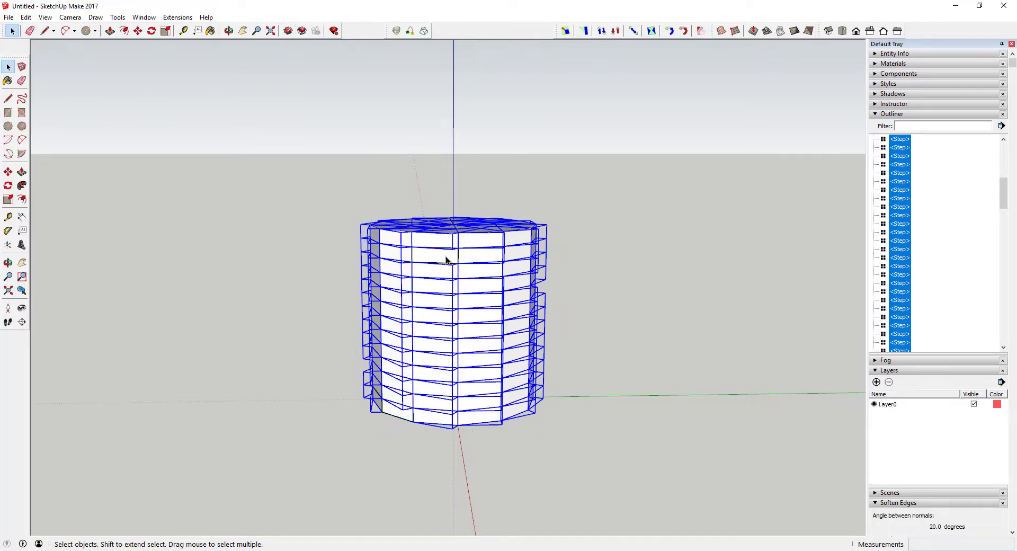
scroll(445, 260, "up", 3)
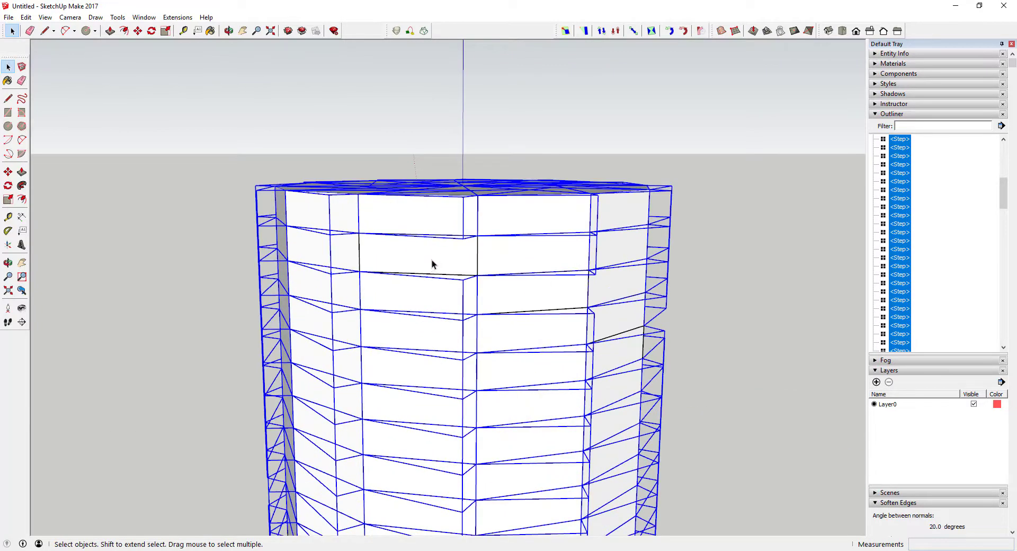
middle_click_drag(431, 260, 443, 235)
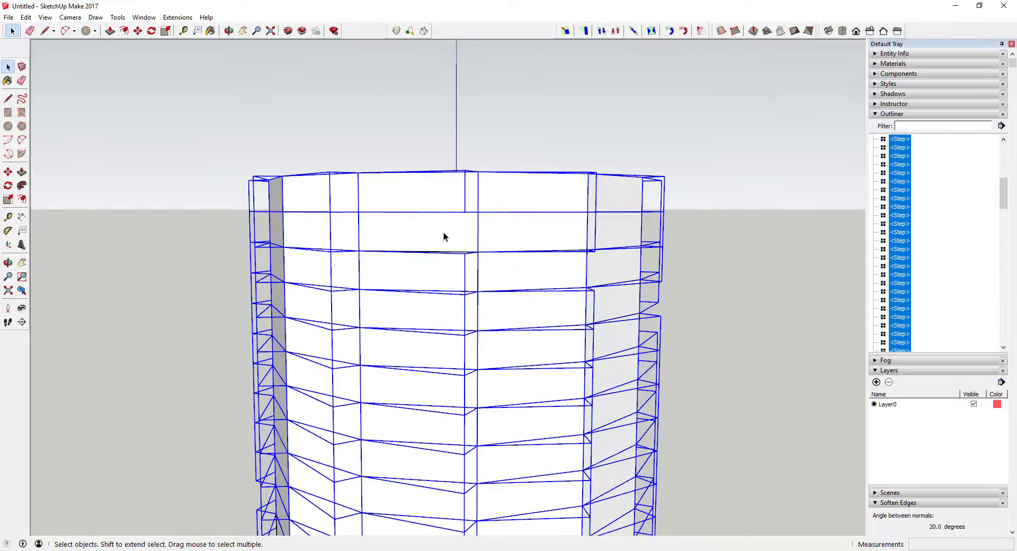
key("Delete")
scroll(663, 300, "down", 4)
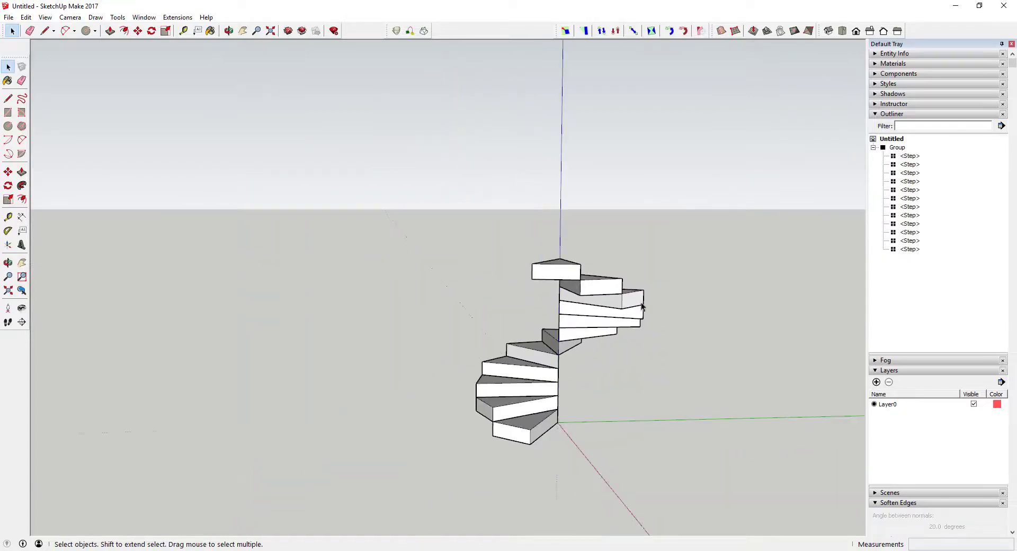
Draw a vertical line about 3' high from the upper outer corner of the lowest step.
middle_click_drag(646, 314, 683, 355)
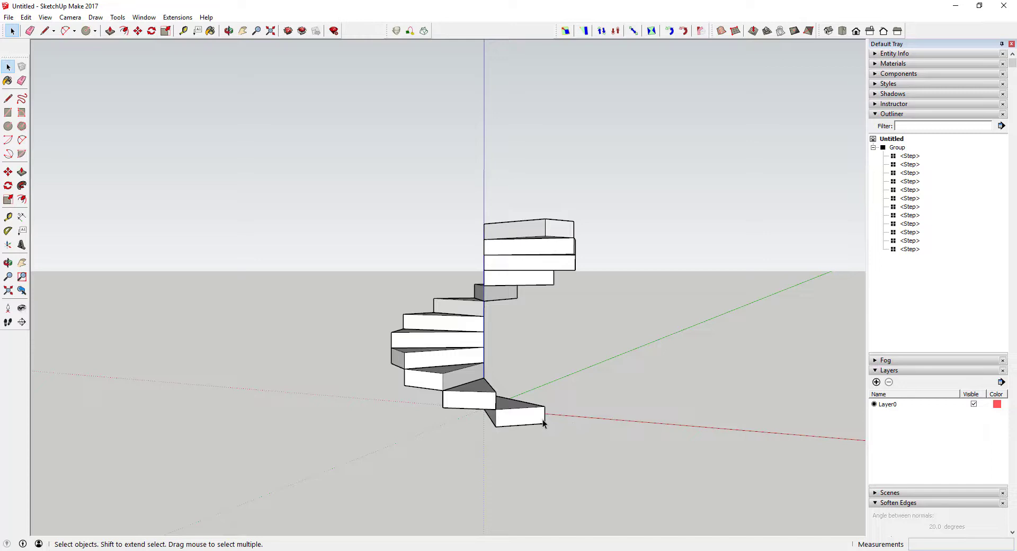
key("l")
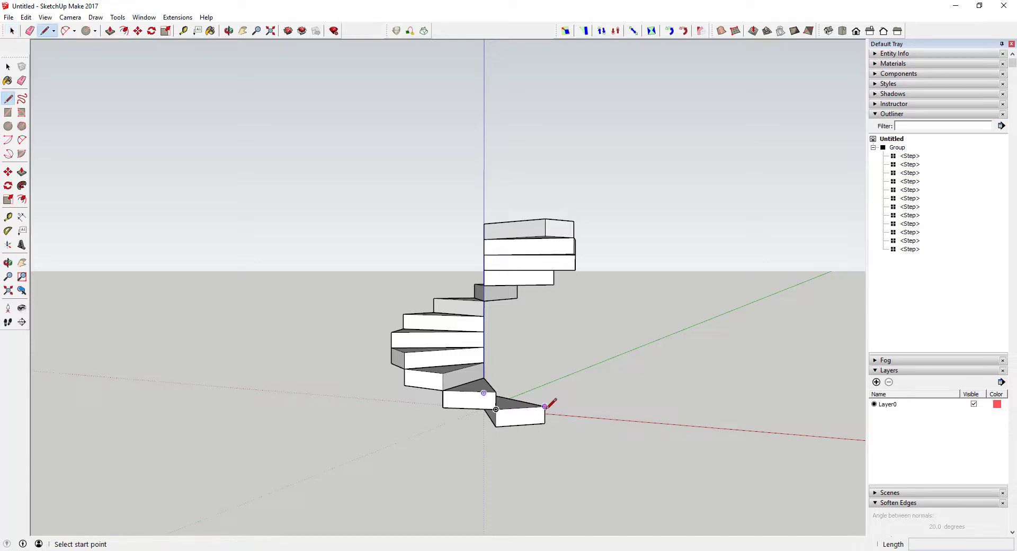
left_click(545, 407)
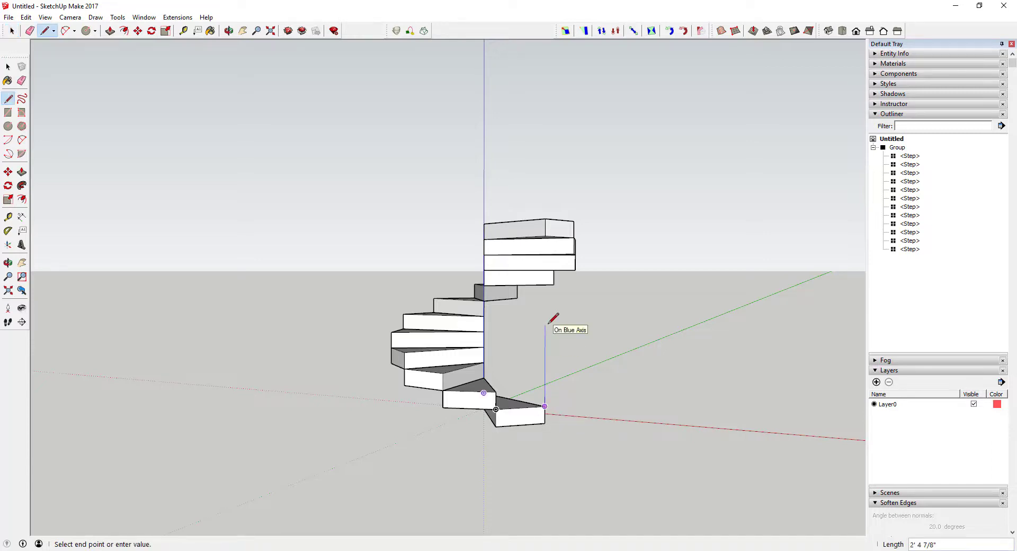
mouse_move(545, 292)
middle_mouse_down()
mouse_move(506, 316)
mouse_move(509, 329)
mouse_move(549, 309)
middle_mouse_up()
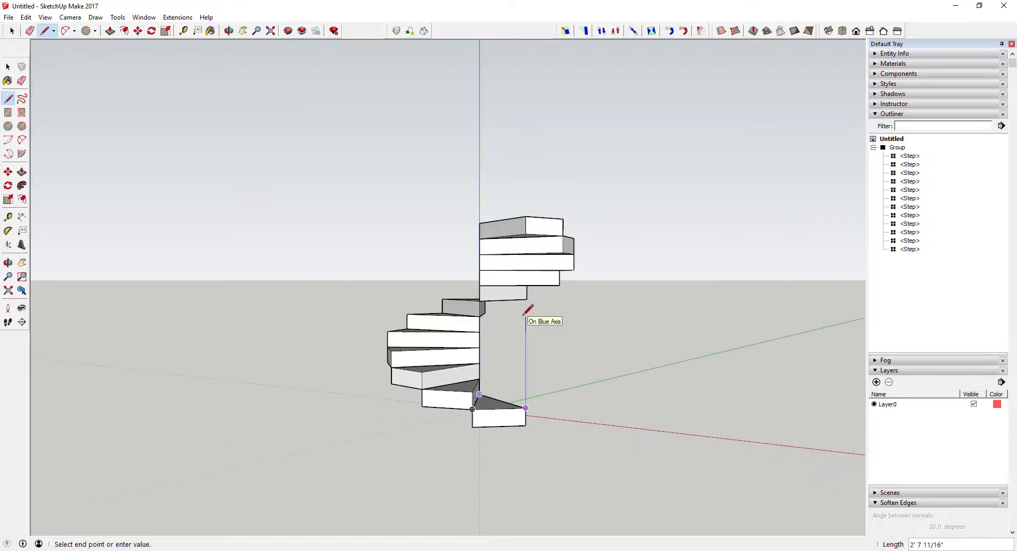
left_click(525, 310)
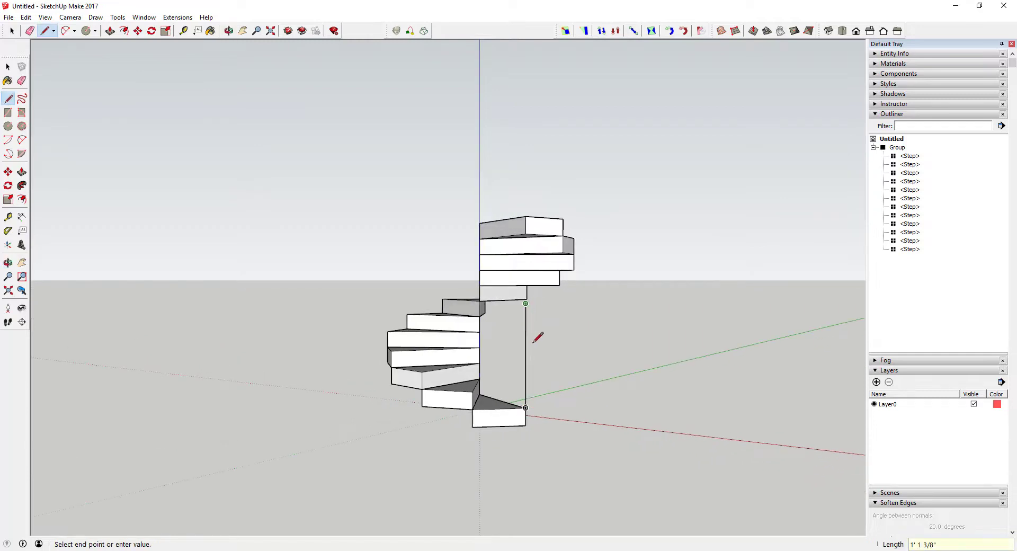
mouse_move(539, 340)
middle_mouse_down()
mouse_move(676, 356)
mouse_move(558, 337)
middle_mouse_up()
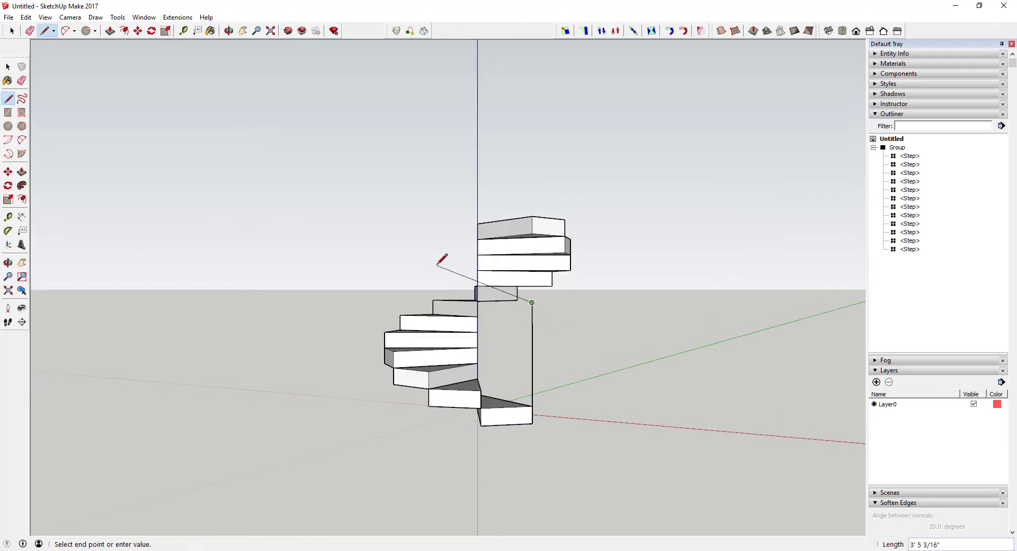
key("space")
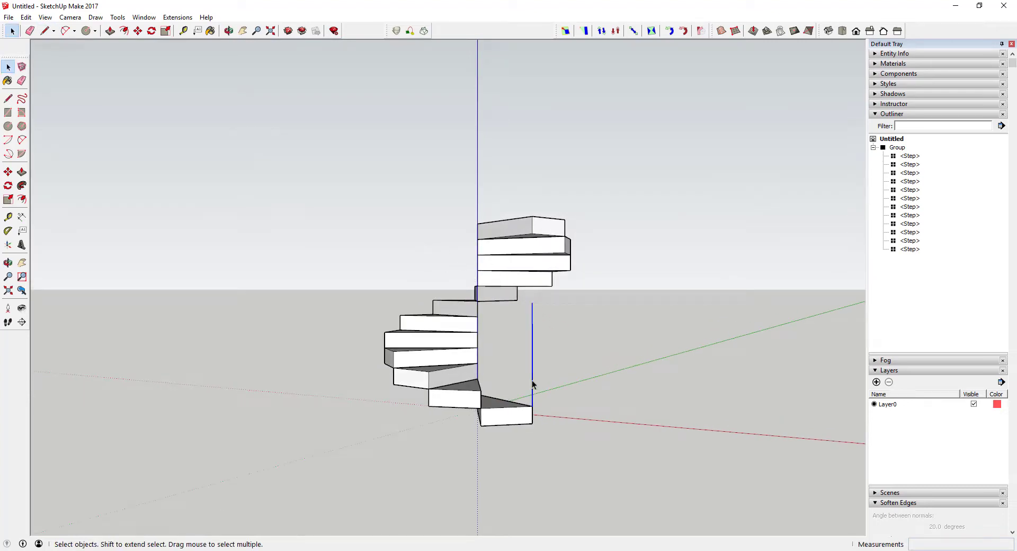
Draw a 3' vertical line up from the upper outer corner of the second step.
key("l")
left_click(480, 390)
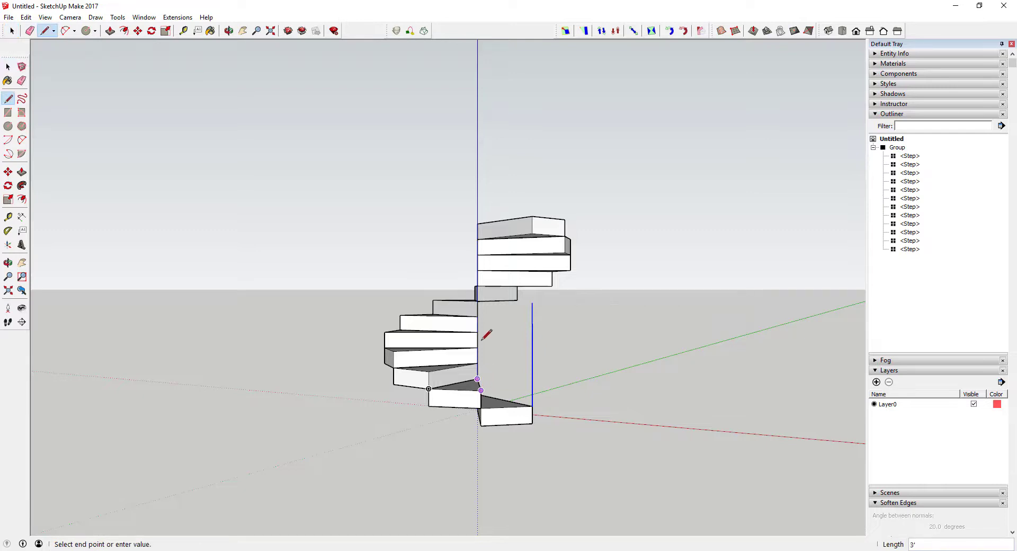
key("Return")
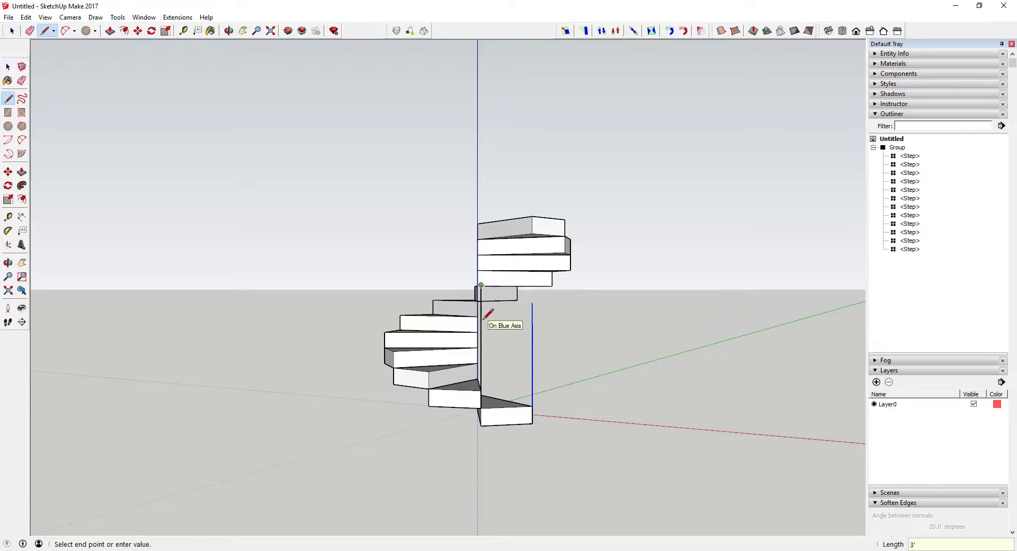
key("space")
Copy the second step's vertical line onto the matching outer corners of the next two steps up.
middle_click_drag(484, 319, 518, 333)
left_click(494, 332)
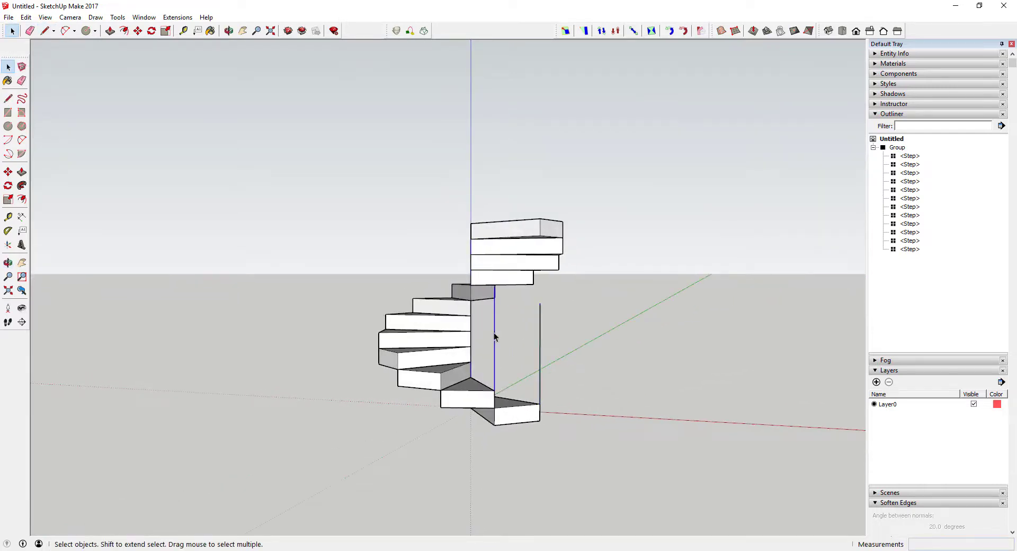
key("m")
left_click(494, 391)
key("ctrl")
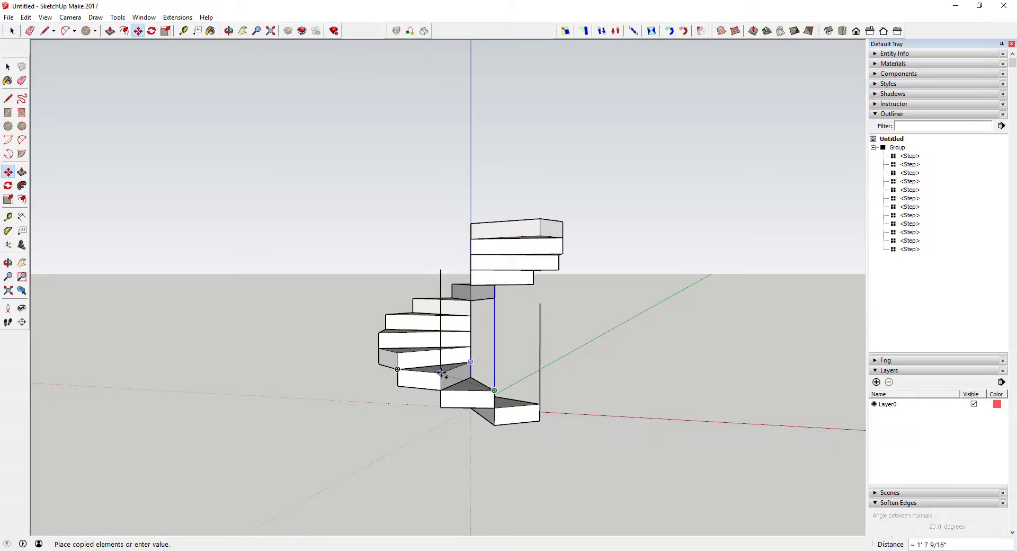
left_click(441, 371)
left_click(440, 373)
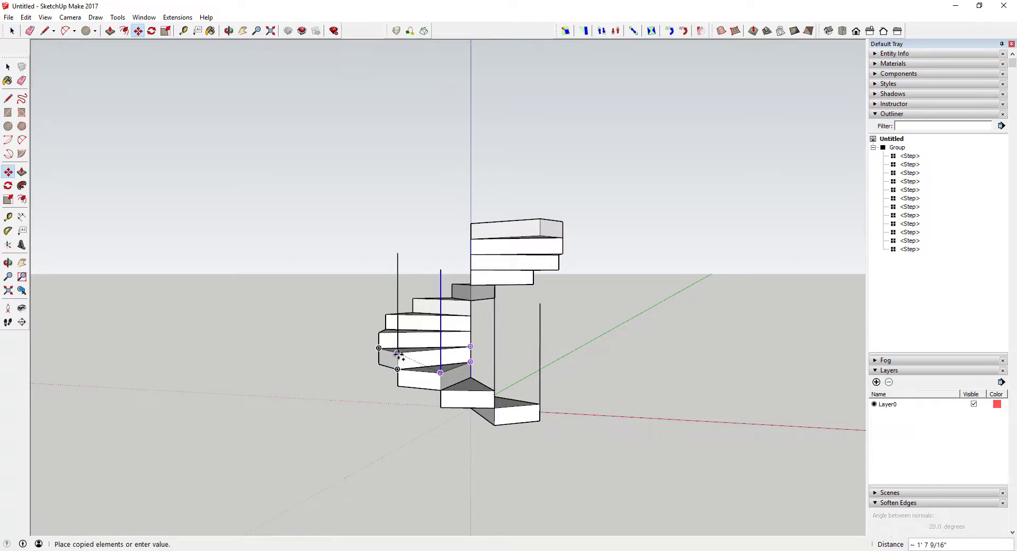
left_click(399, 367)
Continue copying the vertical line up the spiral onto the outer corners of three more steps.
middle_click_drag(404, 350, 551, 357)
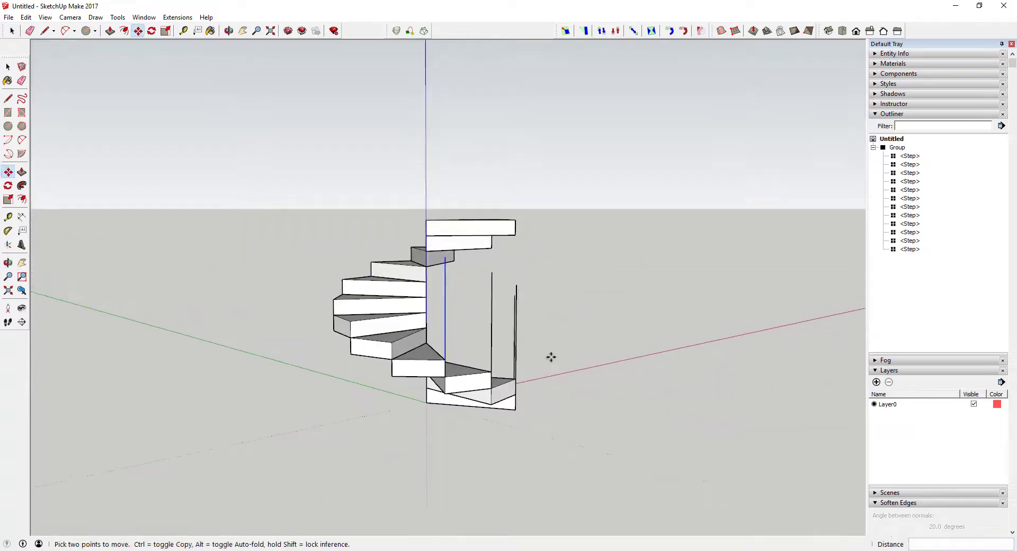
left_click(444, 360)
key("ctrl")
left_click(392, 360)
middle_click_drag(395, 341, 446, 329)
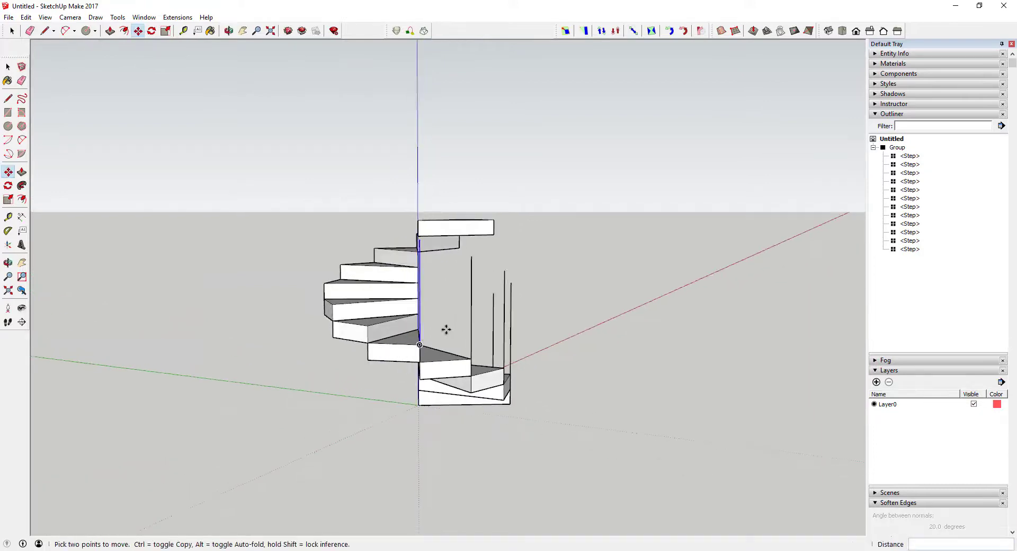
left_click(418, 346)
left_click(368, 343)
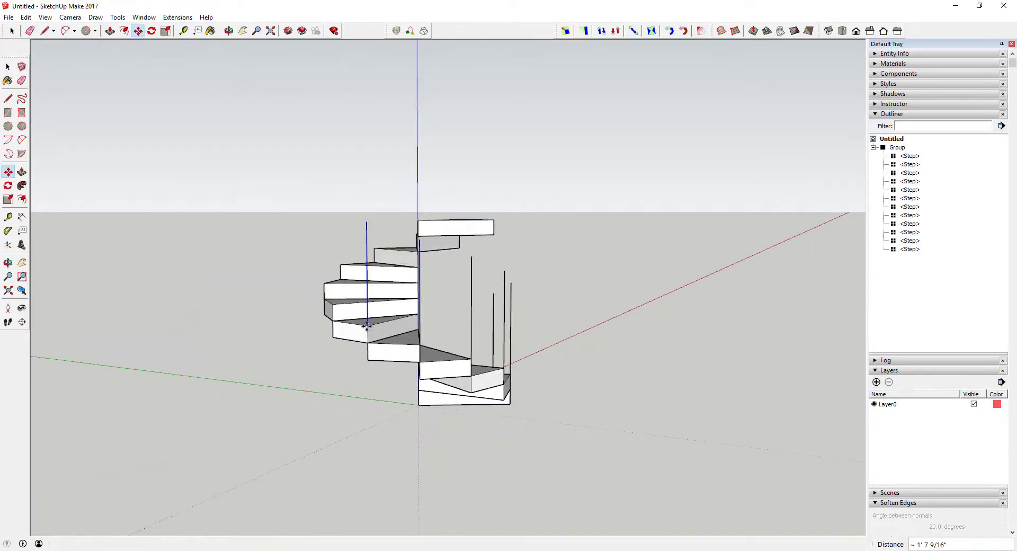
middle_click_drag(373, 337, 427, 325)
left_click(414, 337)
left_click(361, 319)
scroll(390, 315, "up", 1)
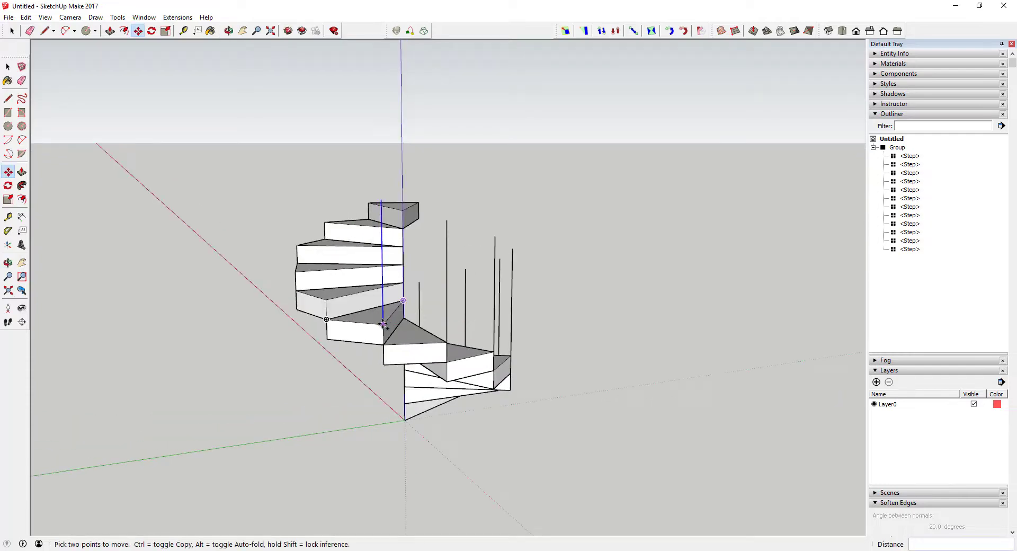
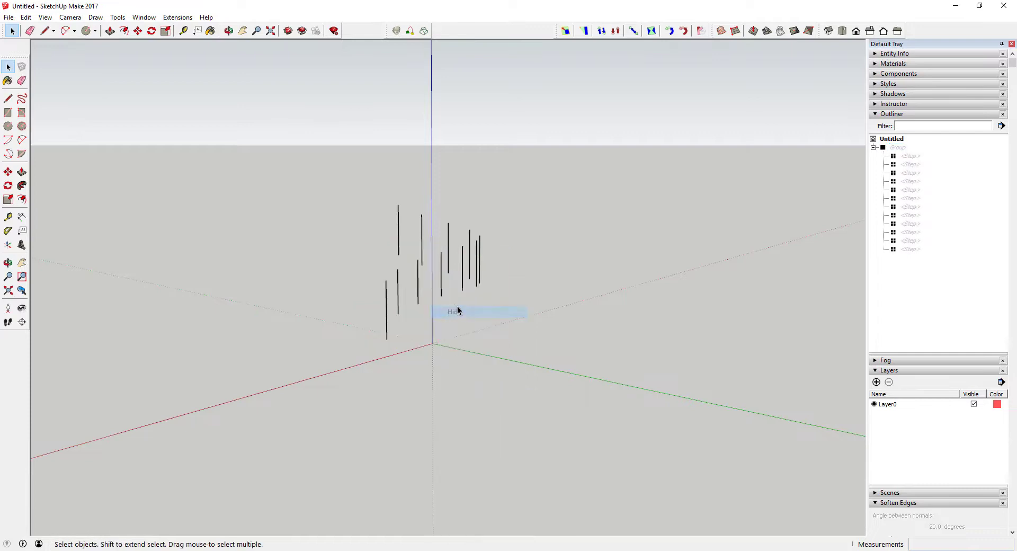
Connect the upper ends of all the vertical railing lines with straight lines from the highest post down to the lowest.
middle_click_drag(454, 311, 414, 230)
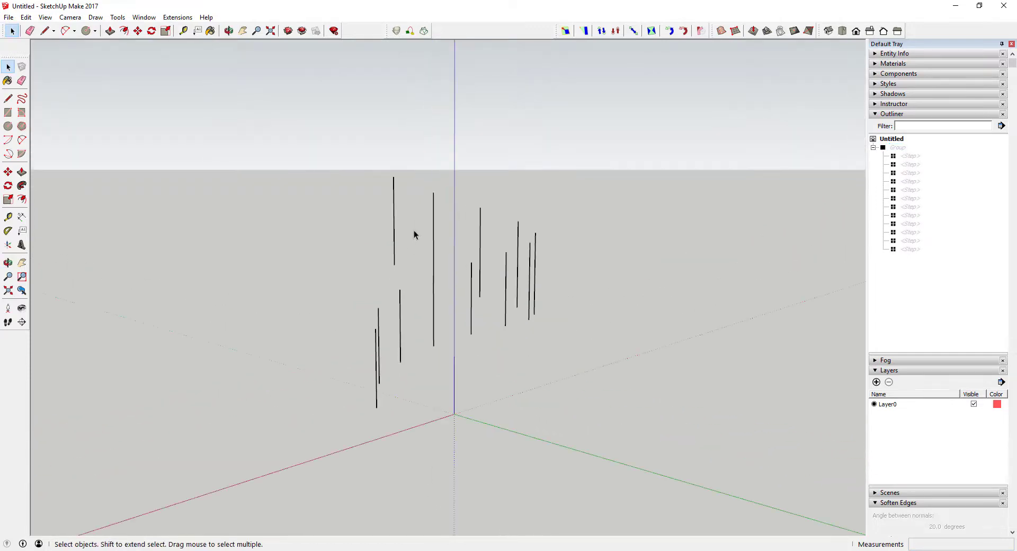
key("l")
left_click(393, 177)
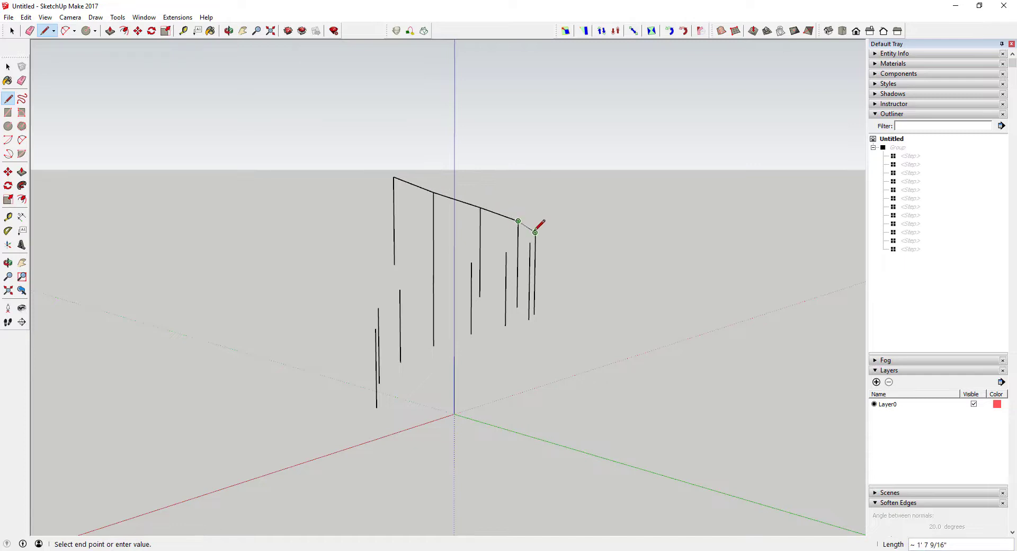
middle_click_drag(570, 233, 427, 234)
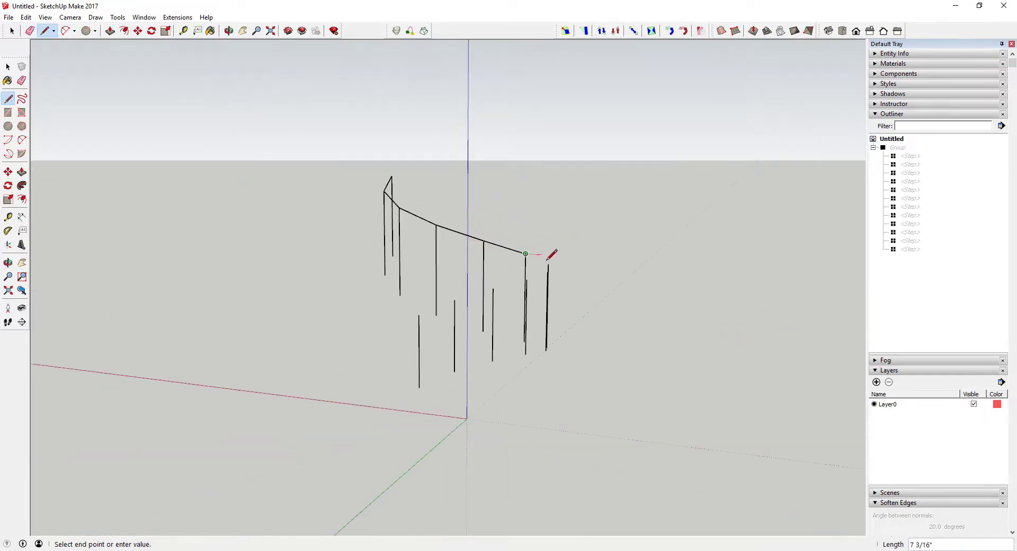
middle_click_drag(559, 258, 243, 243)
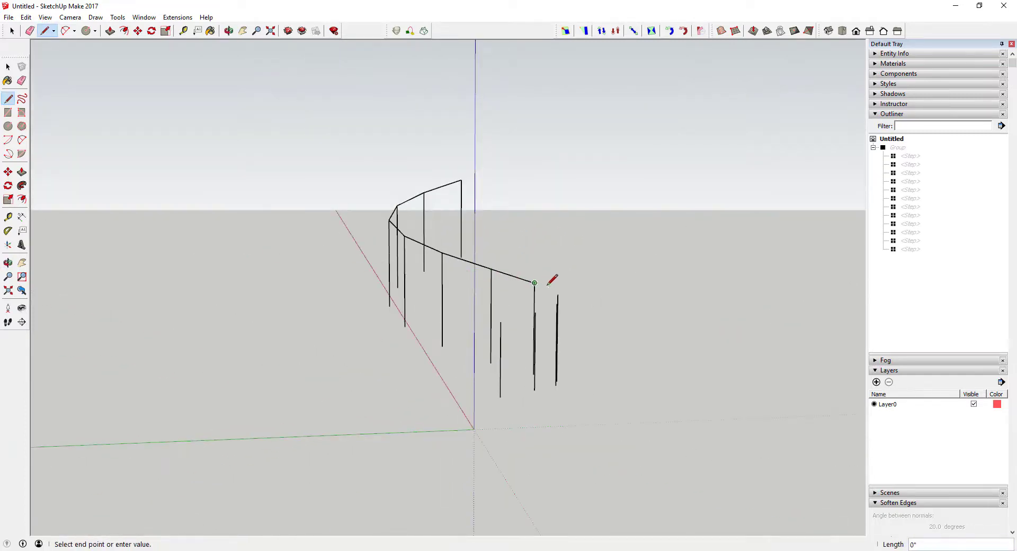
middle_click_drag(552, 280, 425, 274)
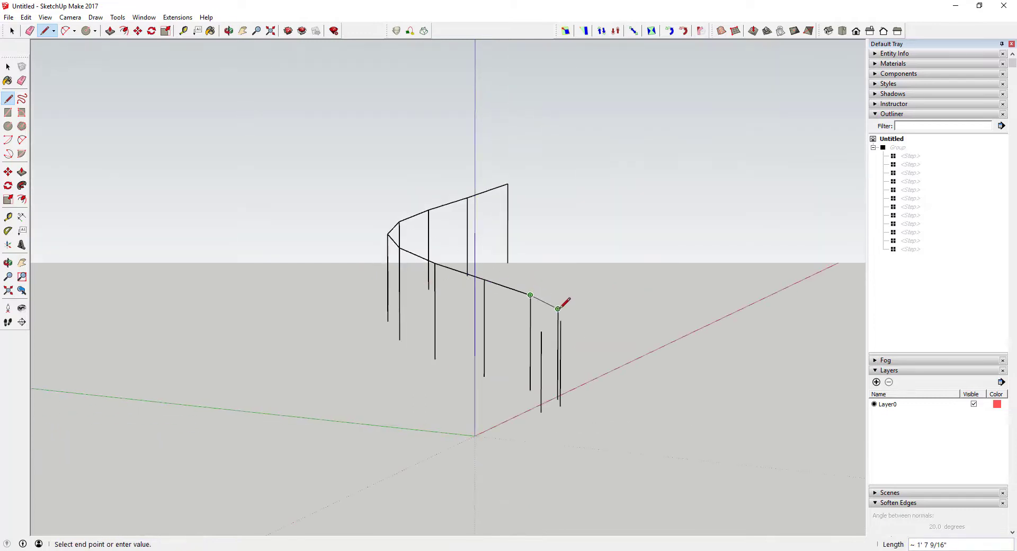
middle_click_drag(588, 318, 525, 328)
key("space")
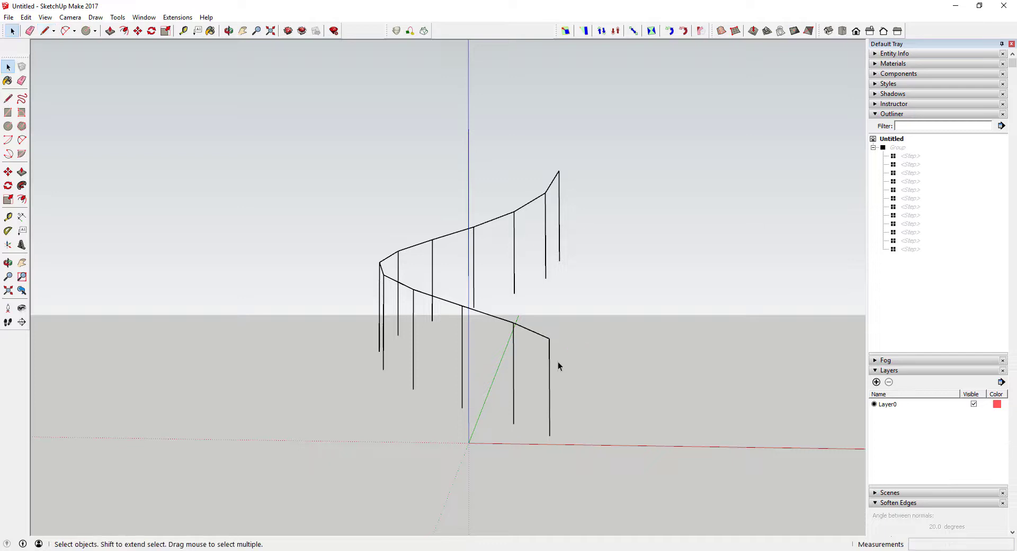
Draw lines between the bottom ends of the five lowest vertical lines to form the first four railing panels.
key("l")
left_click(549, 435)
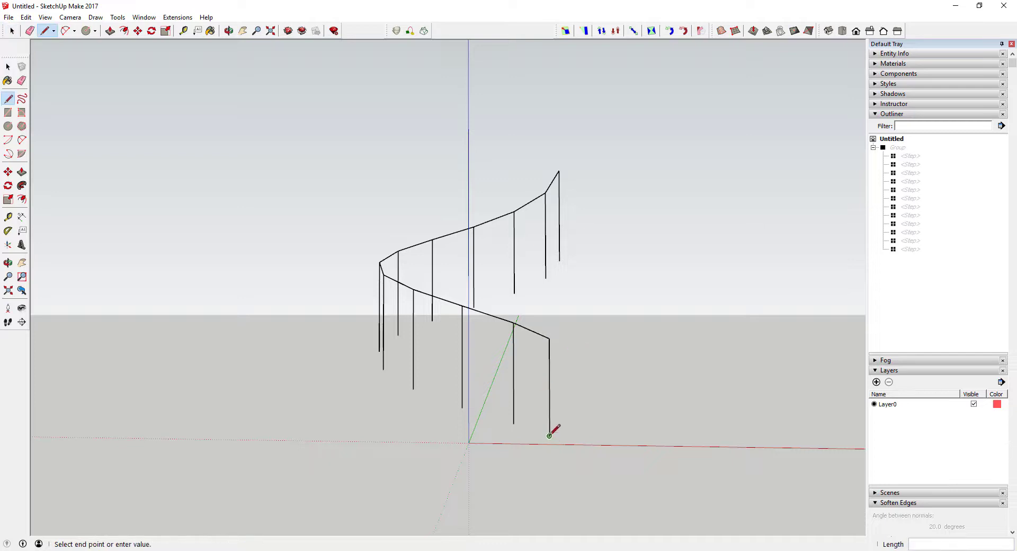
left_click(513, 423)
left_click(513, 423)
left_click(462, 407)
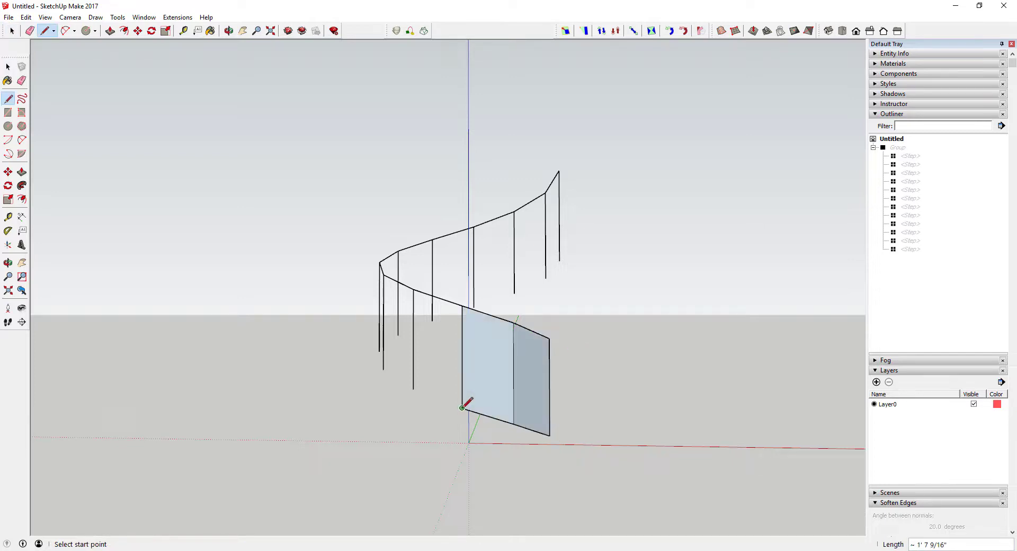
left_click(462, 407)
left_click(413, 390)
left_click(414, 389)
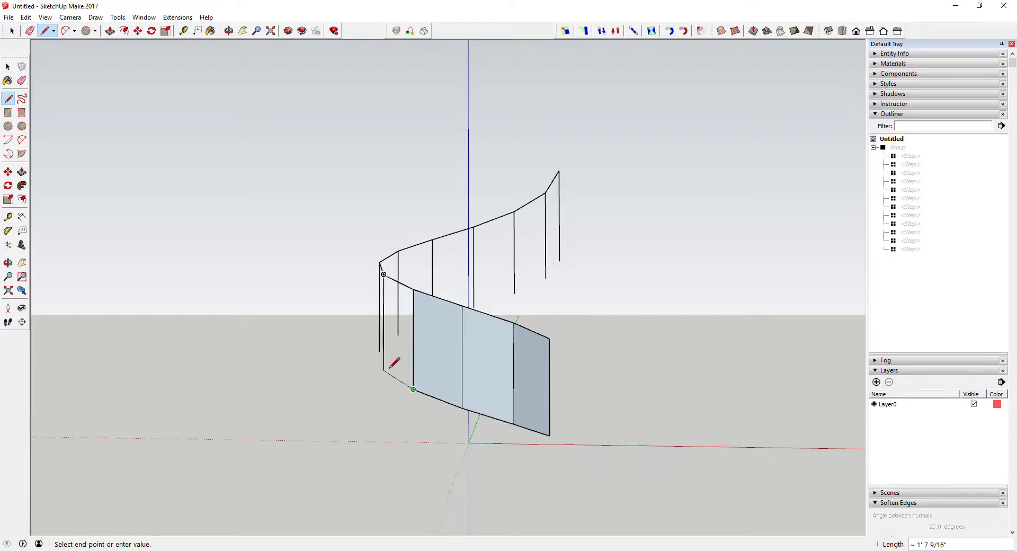
left_click(384, 369)
Continue joining the bottom ends of the vertical lines up the spiral to form the middle railing panels.
middle_click_drag(460, 364, 543, 345)
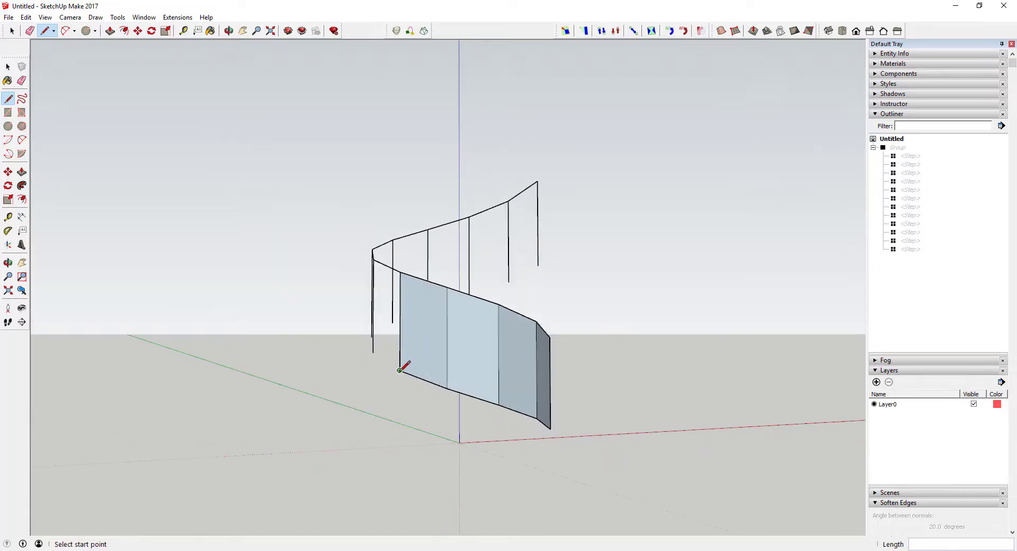
left_click(400, 370)
left_click(373, 352)
middle_click_drag(460, 356, 545, 371)
left_click(392, 358)
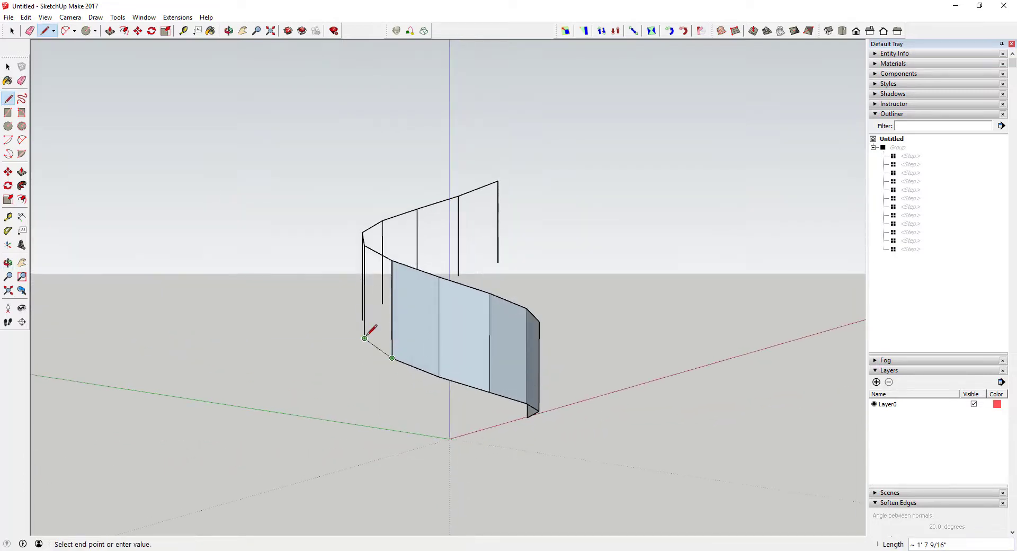
left_click(364, 339)
middle_click_drag(450, 339, 488, 343)
left_click(388, 345)
left_click(358, 324)
Join the bottom ends of the remaining vertical lines up to the highest one to complete the railing faces.
middle_click_drag(373, 312, 430, 326)
left_click(384, 334)
left_click(350, 311)
left_click(409, 329)
left_click(364, 307)
left_click(423, 323)
key("Escape")
left_click(373, 301)
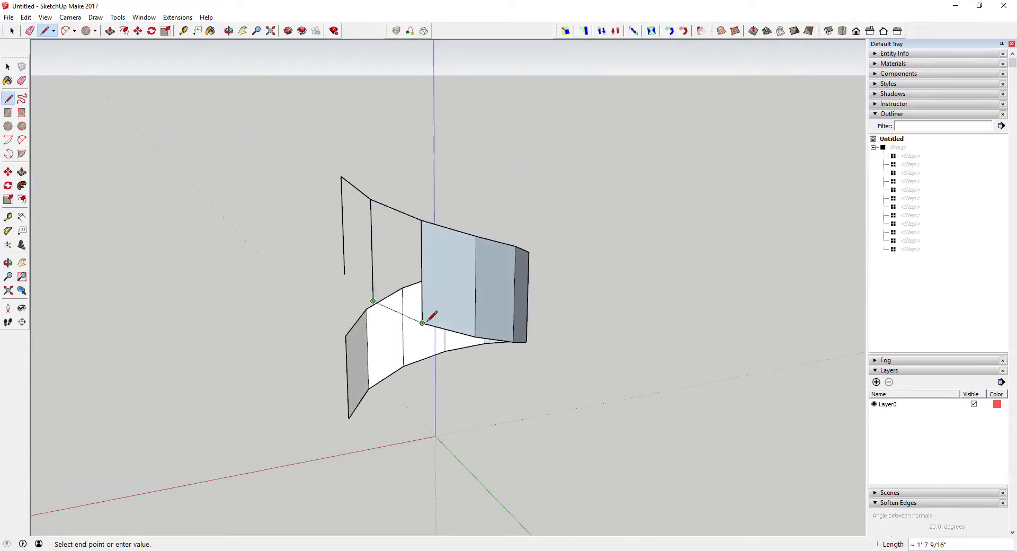
left_click(428, 320)
middle_click_drag(348, 273, 398, 316)
Select all the connected railing faces and edges and make them a group.
key("space")
triple_click(426, 289)
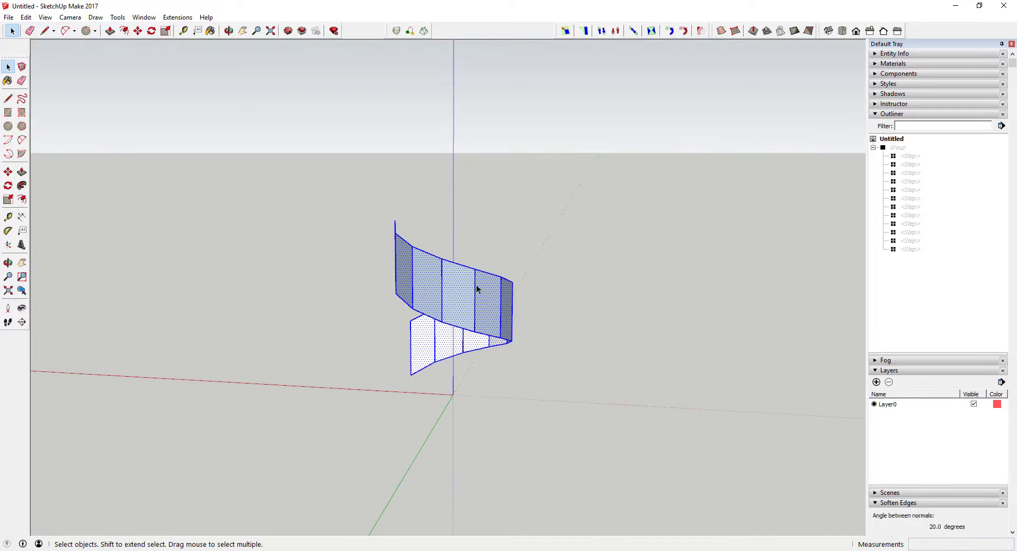
middle_click_drag(476, 284, 526, 285)
middle_click_drag(481, 247, 421, 307)
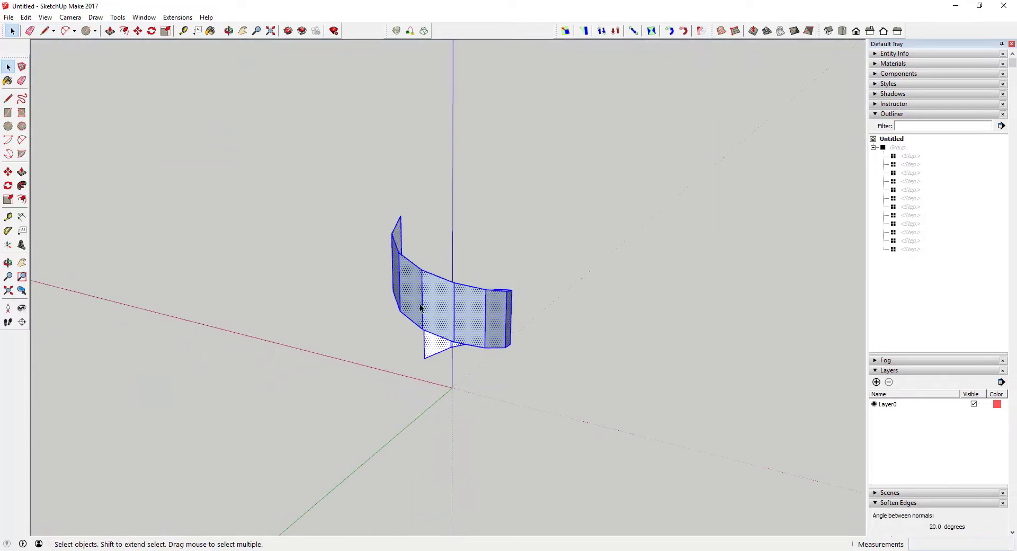
right_click(440, 300)
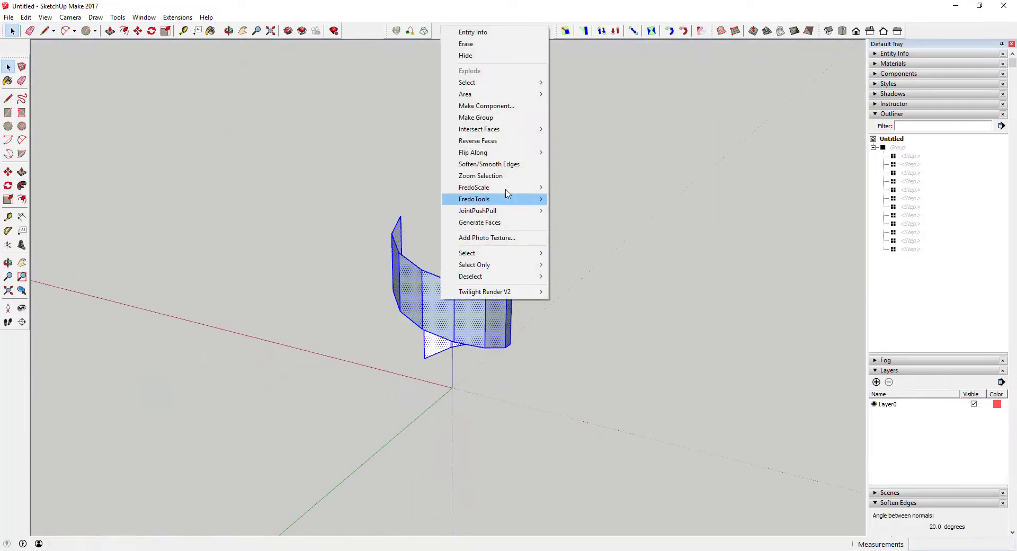
left_click(497, 117)
middle_click_drag(463, 238, 303, 85)
Unhide the spiral stair group.
left_click(45, 17)
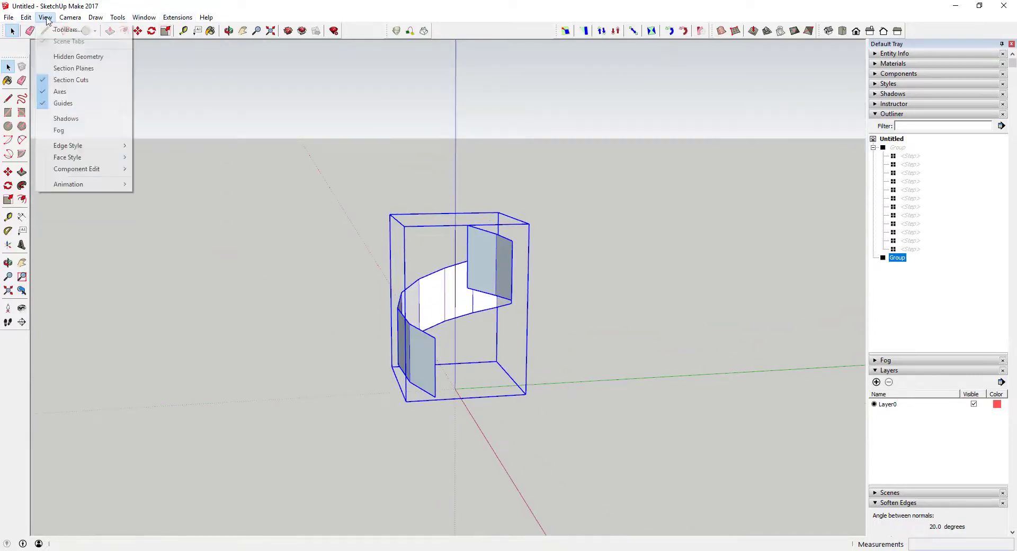
mouse_move(43, 166)
left_click(203, 191)
scroll(453, 260, "up", 2)
key("l")
key("space")
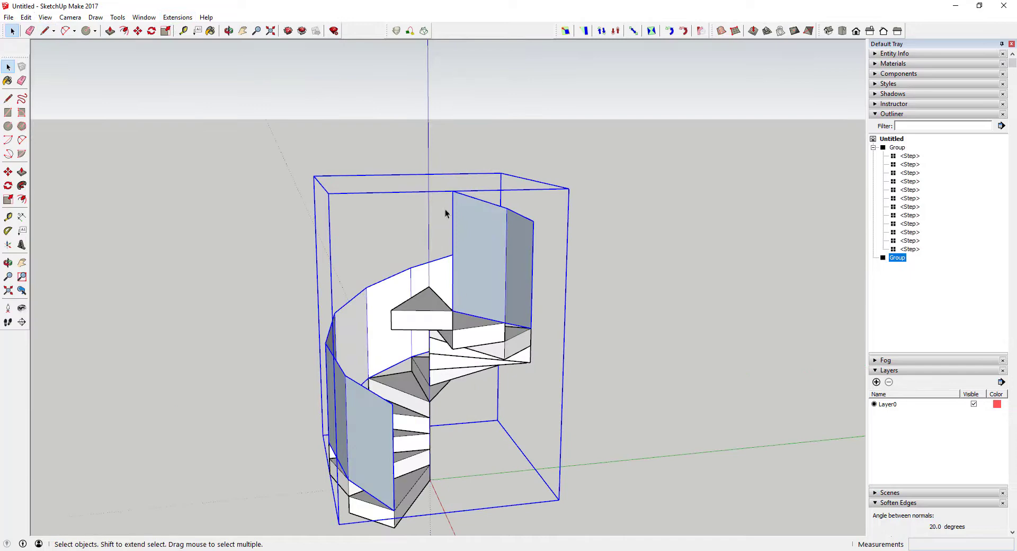
left_click(184, 31)
key("space")
left_click(408, 307)
middle_click_drag(407, 308, 444, 313)
scroll(444, 314, "up", 3)
double_click(442, 313)
left_click(443, 313)
key("Escape")
Draw a vertical line up from the top step's free outer corner in two segments, the upper one about 3' long.
middle_click_drag(461, 370, 381, 254)
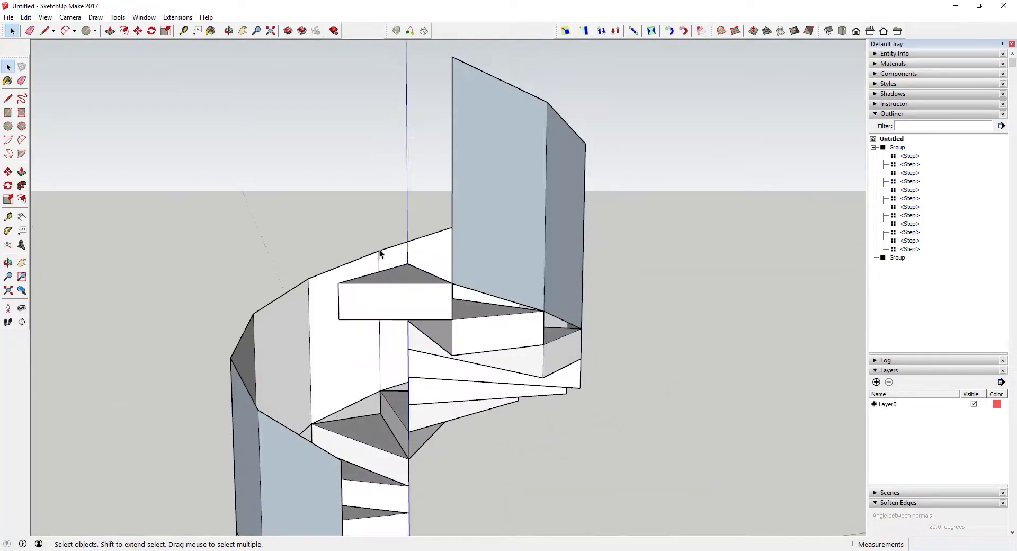
key("l")
left_click(338, 282)
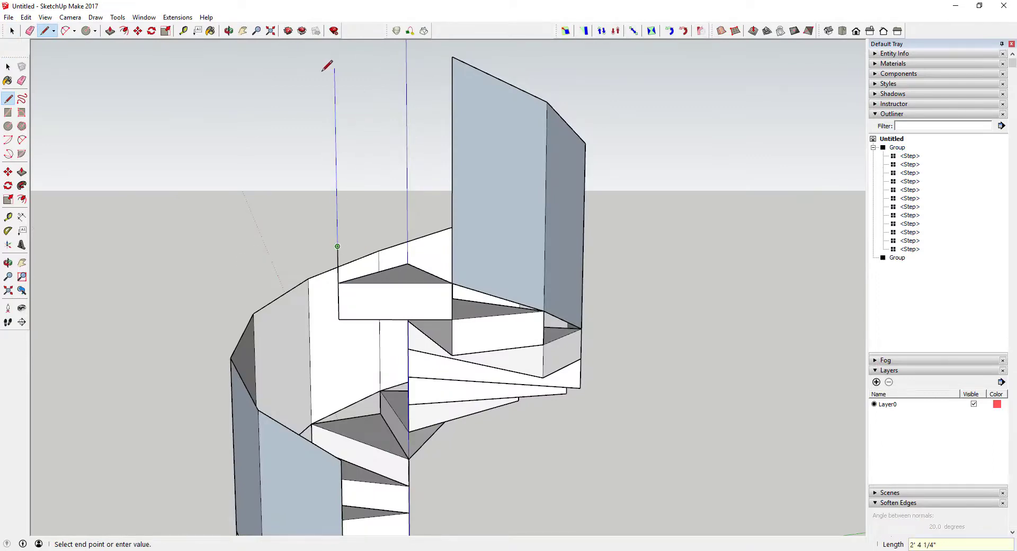
scroll(343, 112, "down", 2)
scroll(343, 113, "down", 2)
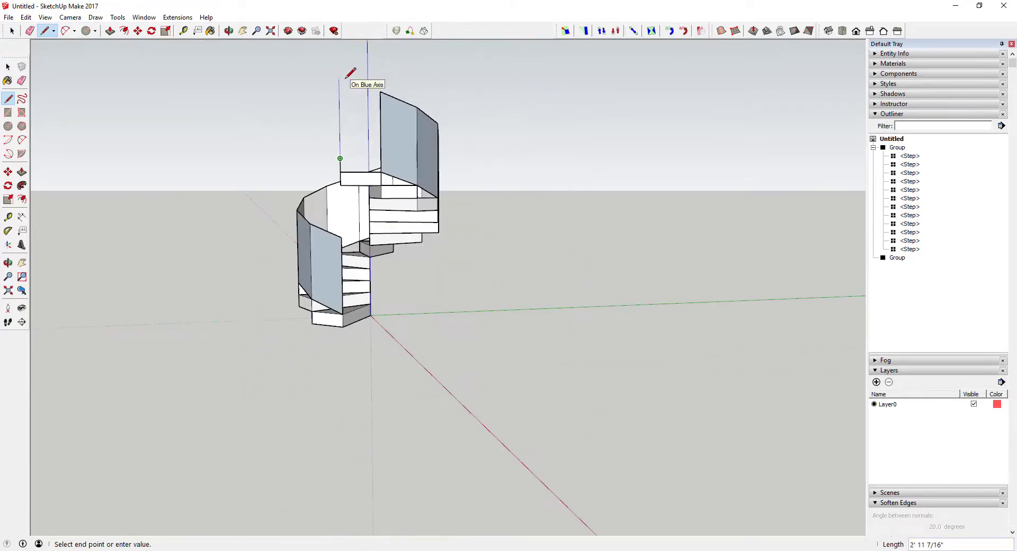
left_click(339, 78)
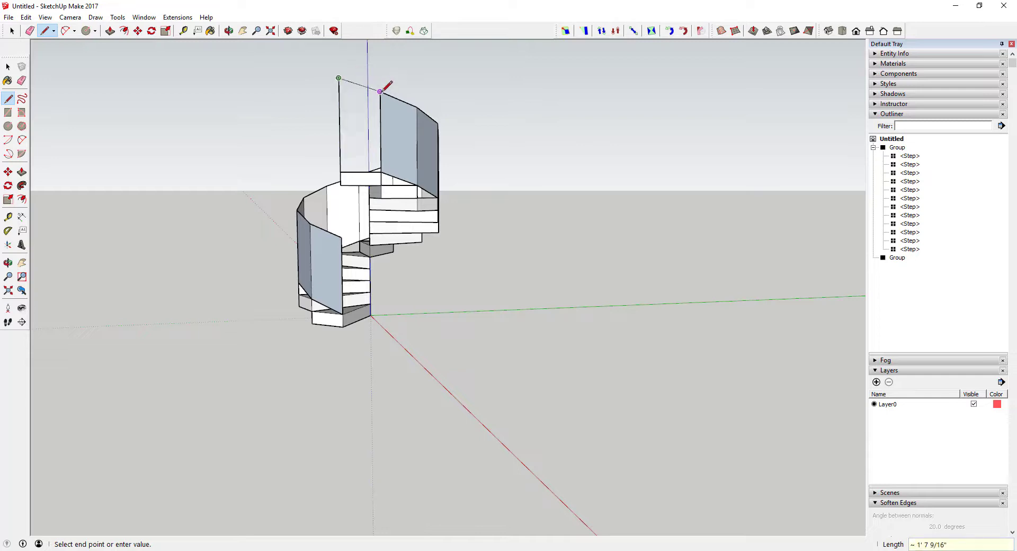
Connect the new vertical line's top and lower point to the adjacent railing edge to form the last panel.
left_click(381, 92)
key("space")
key("l")
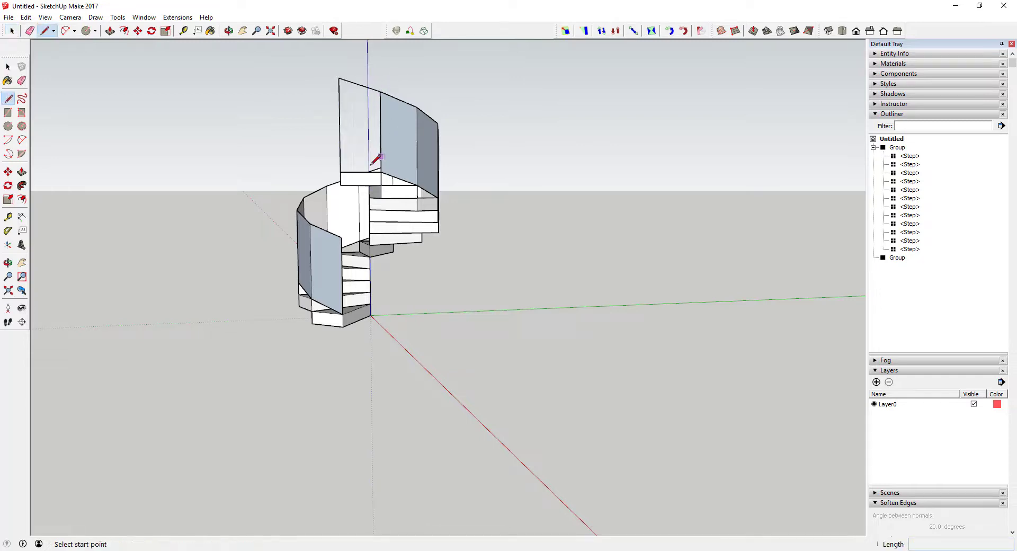
left_click(340, 158)
left_click(380, 171)
key("space")
left_click(401, 160)
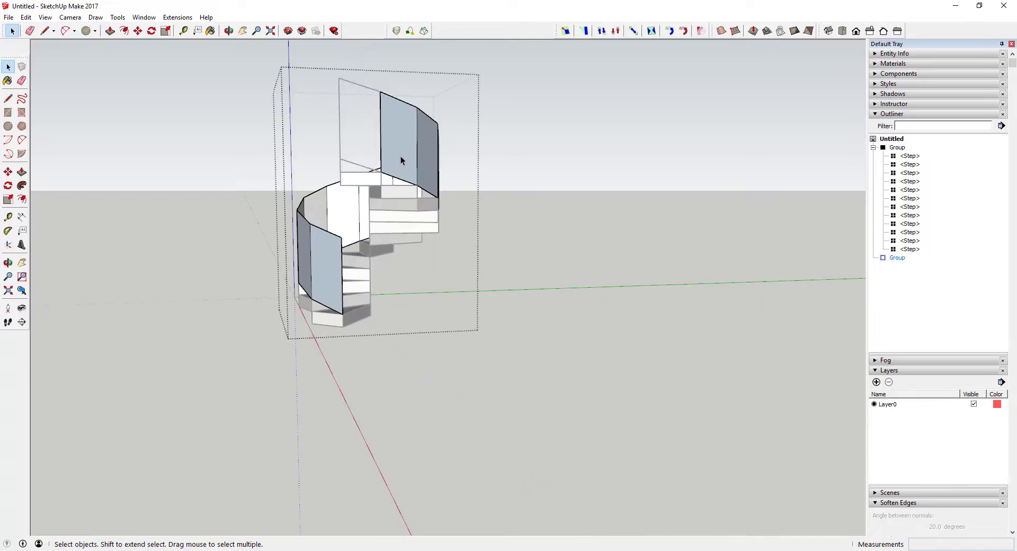
right_click(401, 149)
key("Escape")
key("Escape")
right_click(416, 147)
left_click(395, 158)
Merge the new top panel's face and edges into the railing group.
double_click(366, 135)
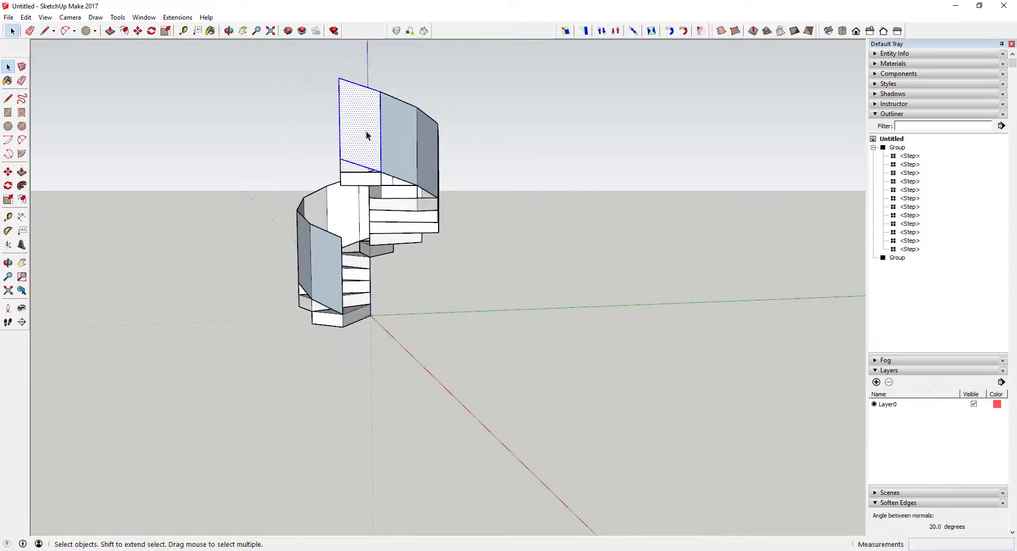
right_click(366, 132)
left_click(395, 183)
left_click_drag(899, 267, 898, 258)
right_click(906, 267)
left_click(931, 334)
Inside the railing group, reverse the faces of every panel except the new top one and close the group.
double_click(364, 128)
middle_click_drag(365, 133, 347, 143)
triple_click(386, 149)
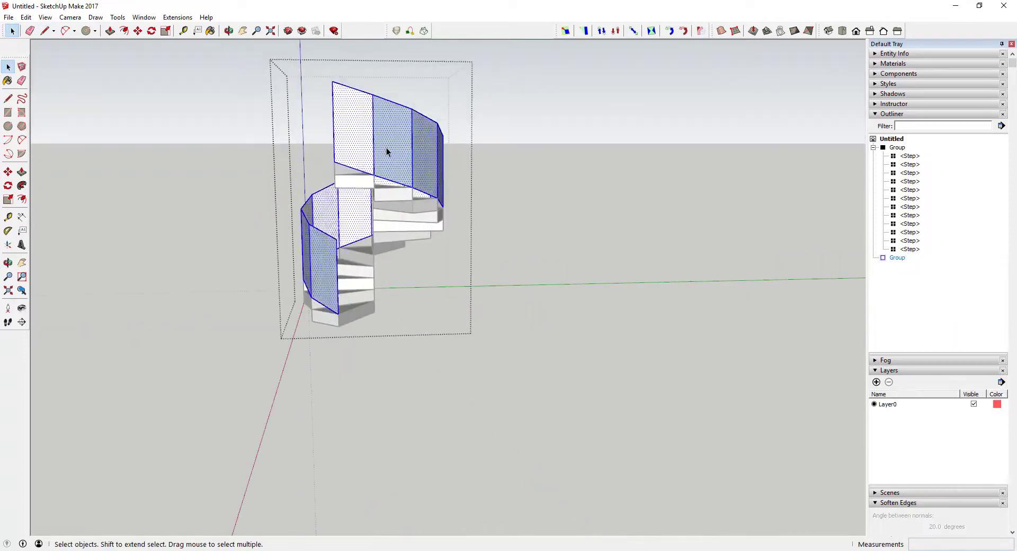
left_click(364, 128)
right_click(364, 129)
left_click(393, 120)
triple_click(393, 120)
right_click(393, 120)
left_click(364, 132, "shift")
right_click(391, 134)
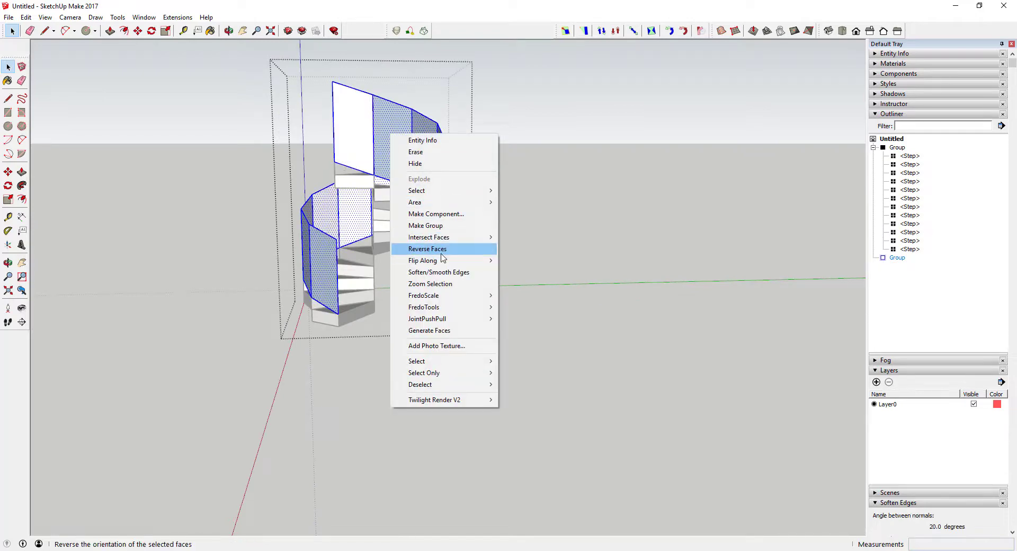
left_click(441, 254)
scroll(434, 187, "down", 3)
left_click(483, 205)
Select the railing group and examine its panels around the spiral stair from several angles.
middle_click_drag(434, 187, 688, 192)
scroll(419, 186, "up", 5)
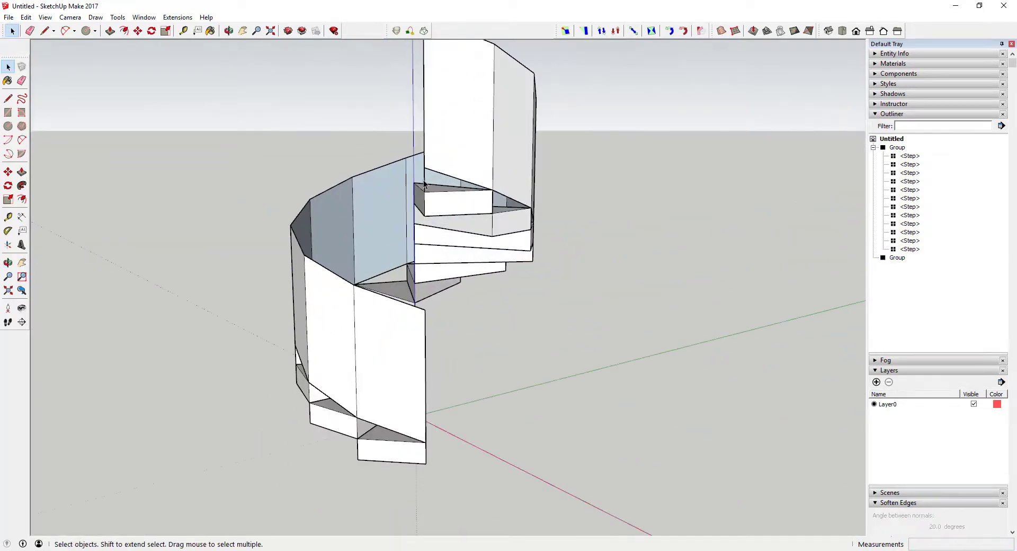
key("e")
key("space")
scroll(451, 159, "down", 4)
left_click(456, 154)
scroll(518, 192, "down", 4)
middle_click_drag(519, 193, 503, 189)
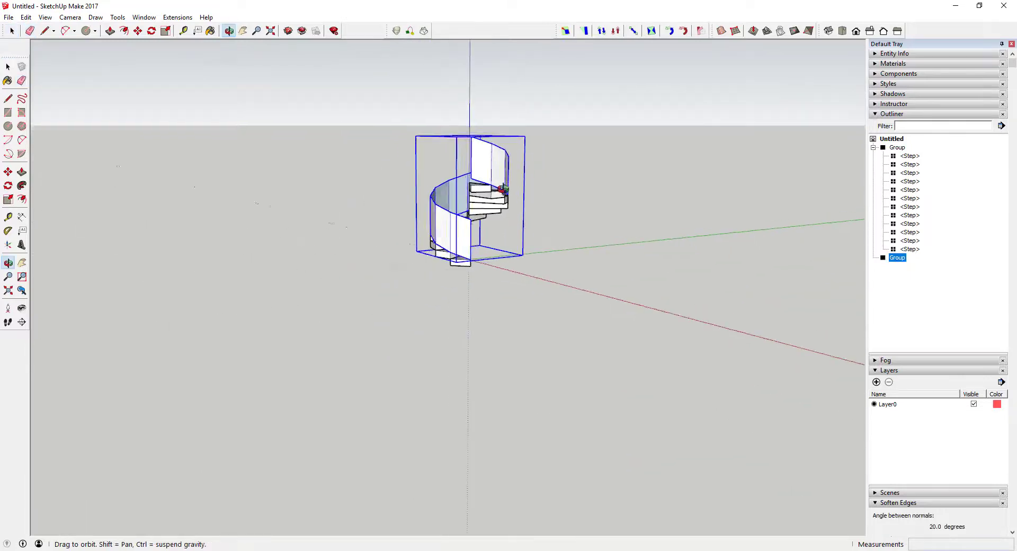
left_click_drag(503, 189, 474, 165)
key("space")
mouse_move(474, 166)
middle_mouse_down()
mouse_move(463, 211)
mouse_move(473, 159)
middle_mouse_up()
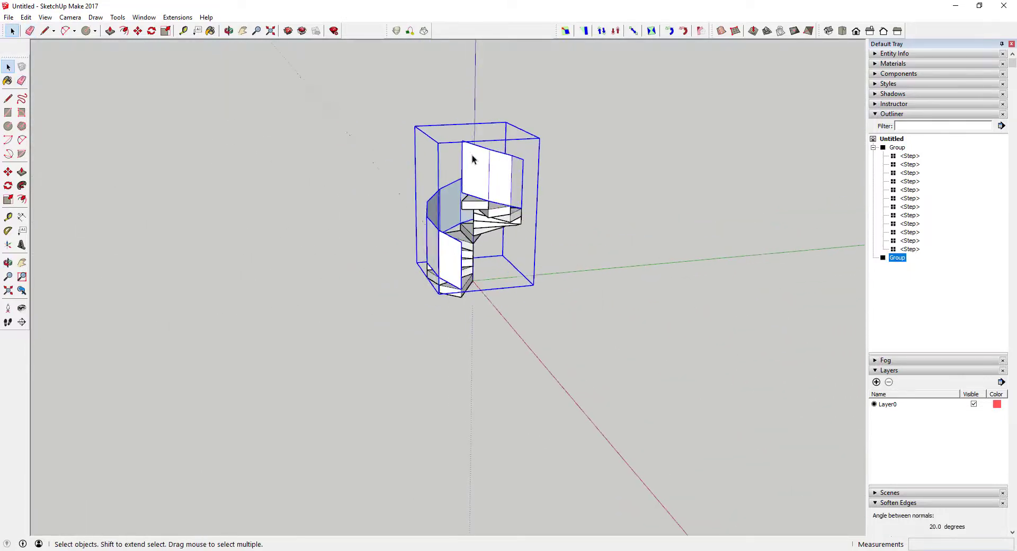
scroll(473, 158, "up", 2)
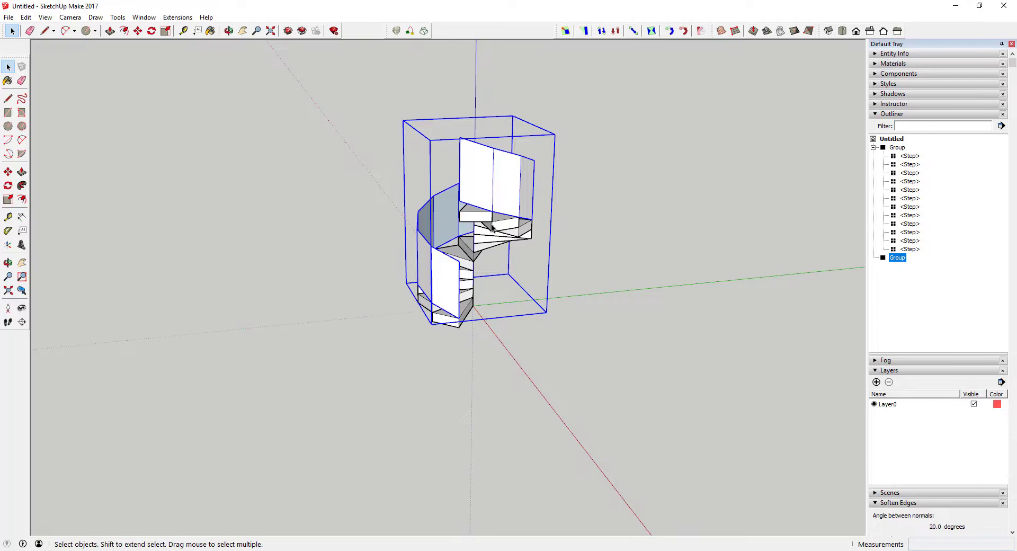
middle_click_drag(493, 227, 411, 182)
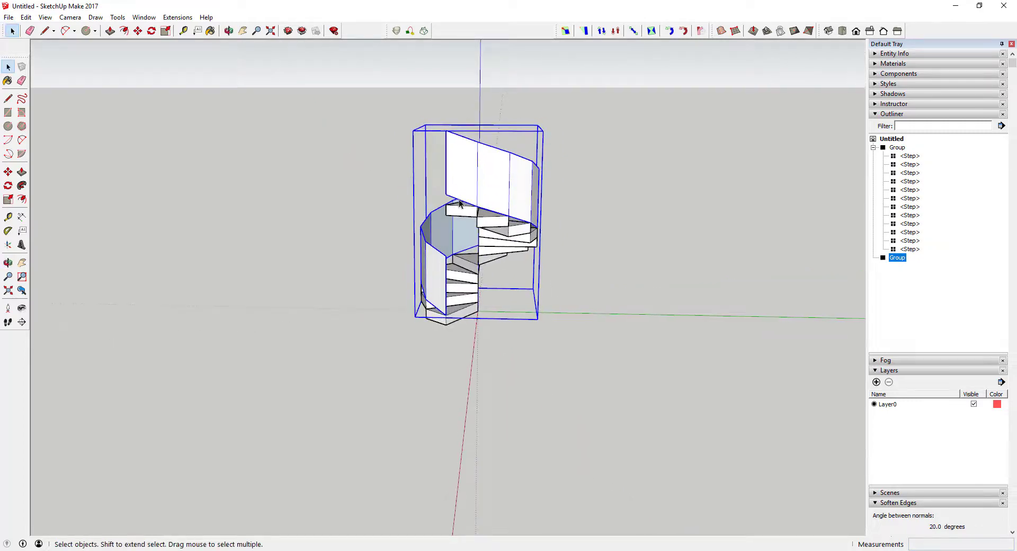
middle_click_drag(459, 203, 478, 276)
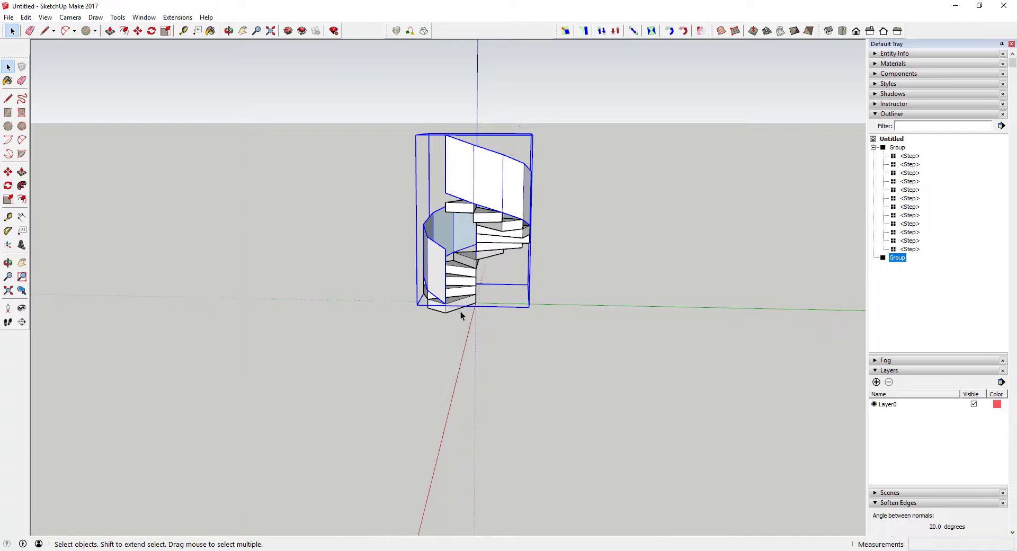
Draw a line about 17' 9" long from the origin along the red axis.
key("l")
left_click(476, 302)
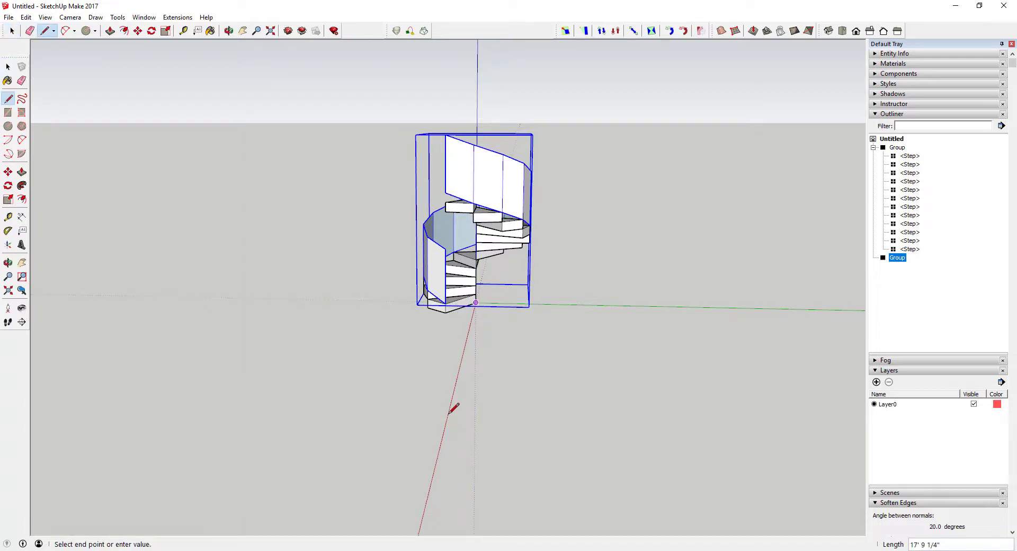
left_click(449, 417)
key("space")
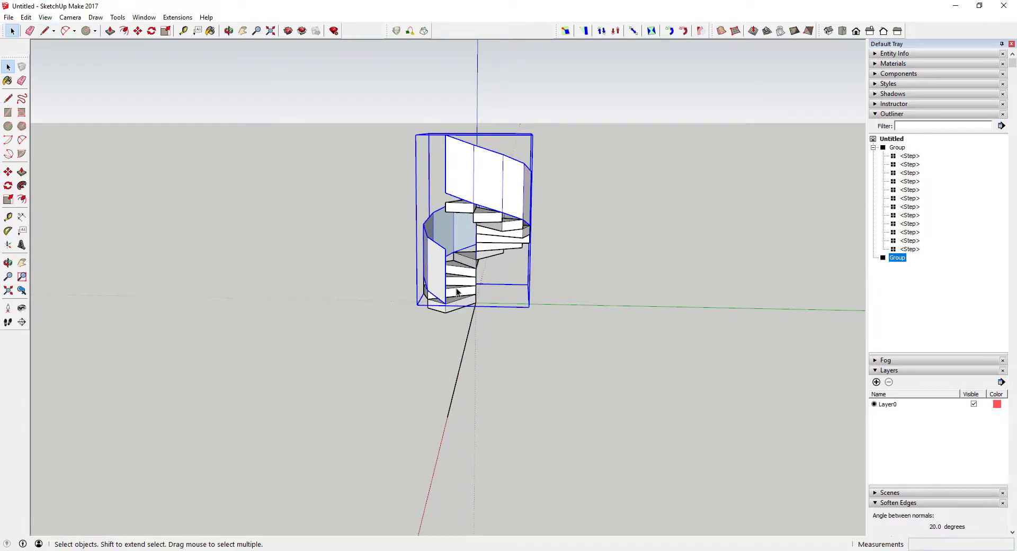
middle_click_drag(457, 292, 497, 356)
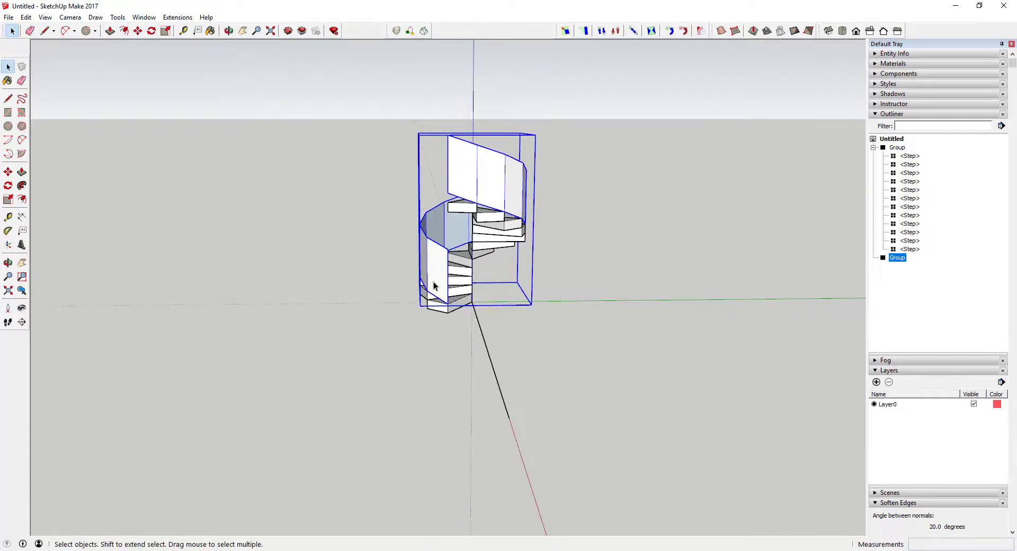
Measure the width of the top railing panel along its bottom edge.
scroll(464, 169, "up", 5)
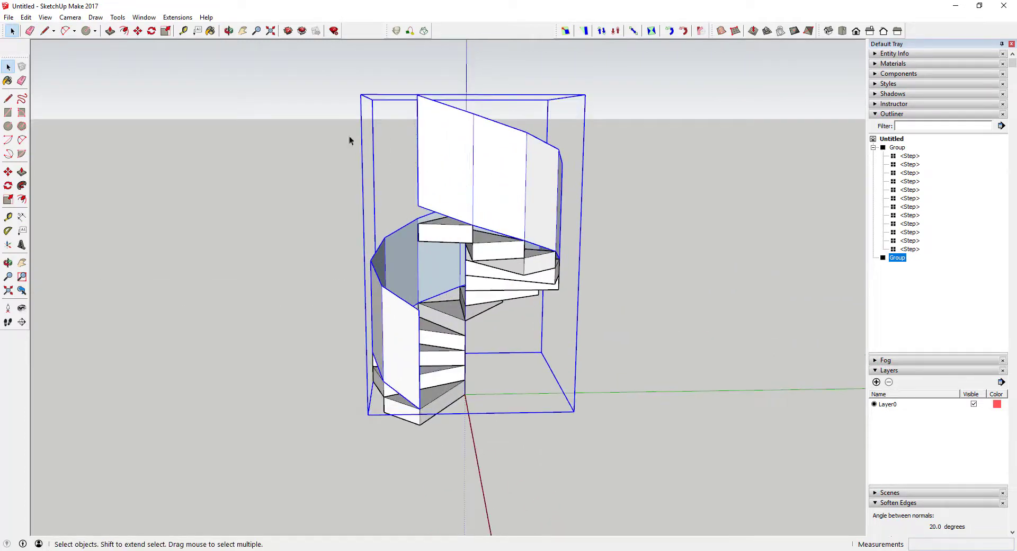
left_click(48, 32)
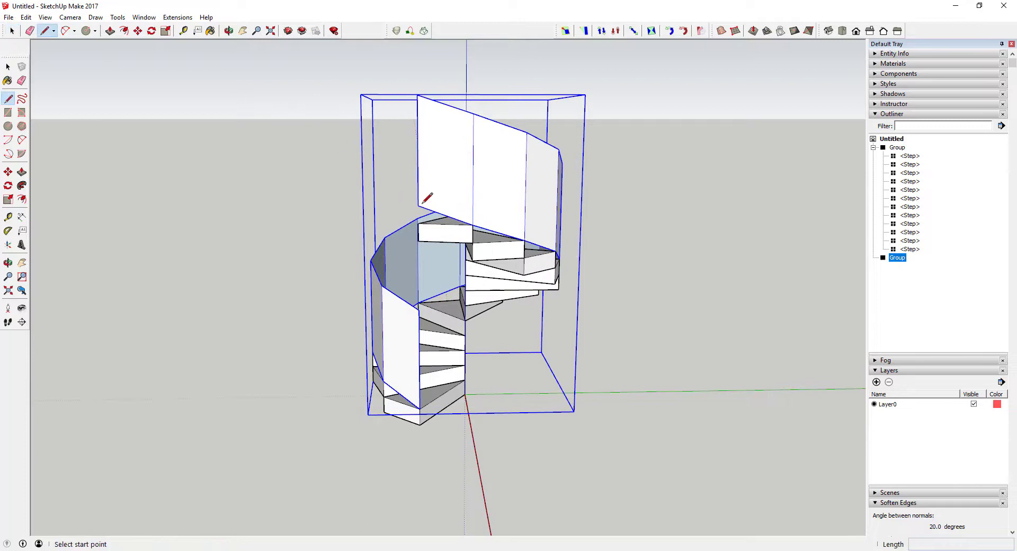
left_click(418, 205)
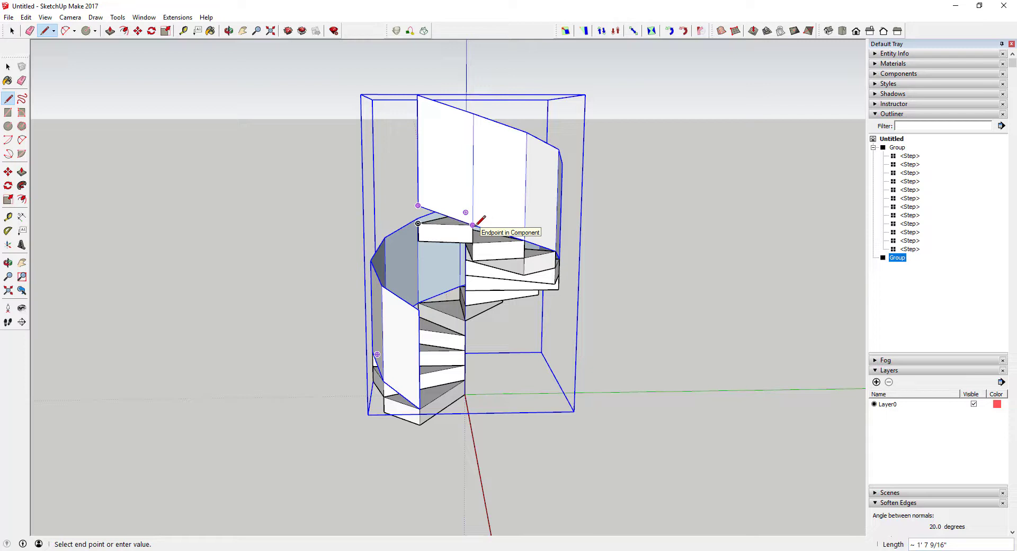
left_click(473, 225)
key("space")
From the reference line's end, draw an upright outline with an 18' base parallel to the green axis, a vertical side and a top line back.
scroll(472, 168, "down", 5)
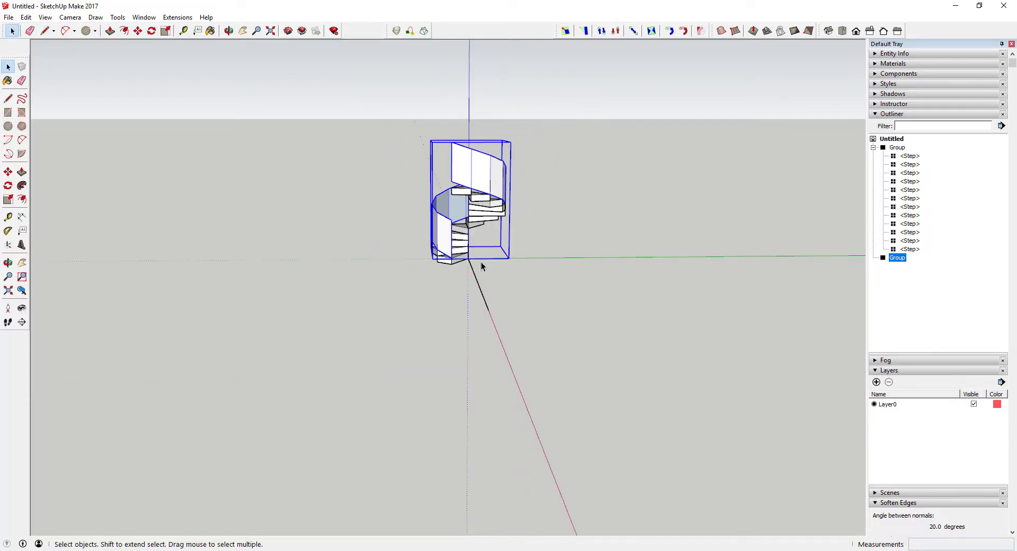
middle_click_drag(500, 304, 495, 295)
key("l")
left_click(485, 306)
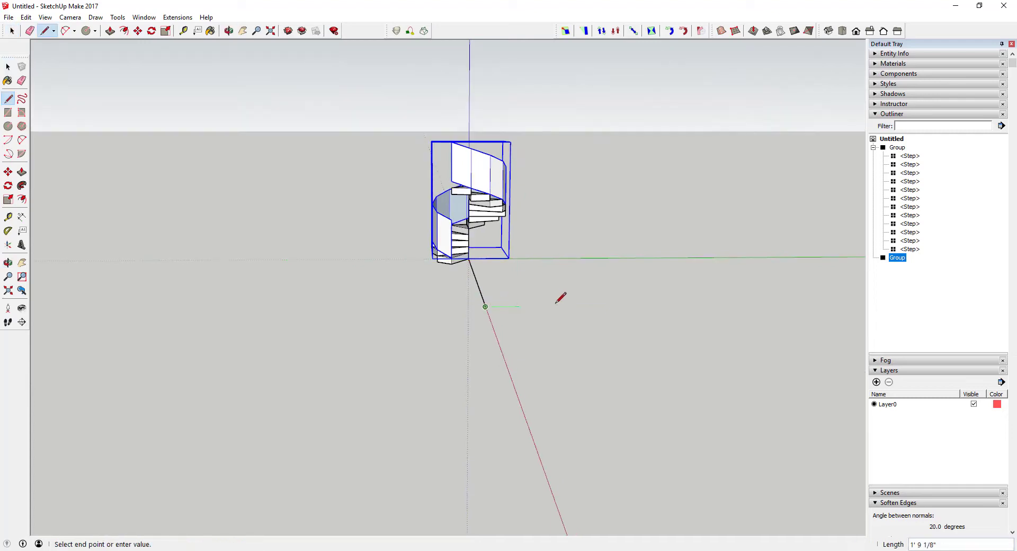
key("Return")
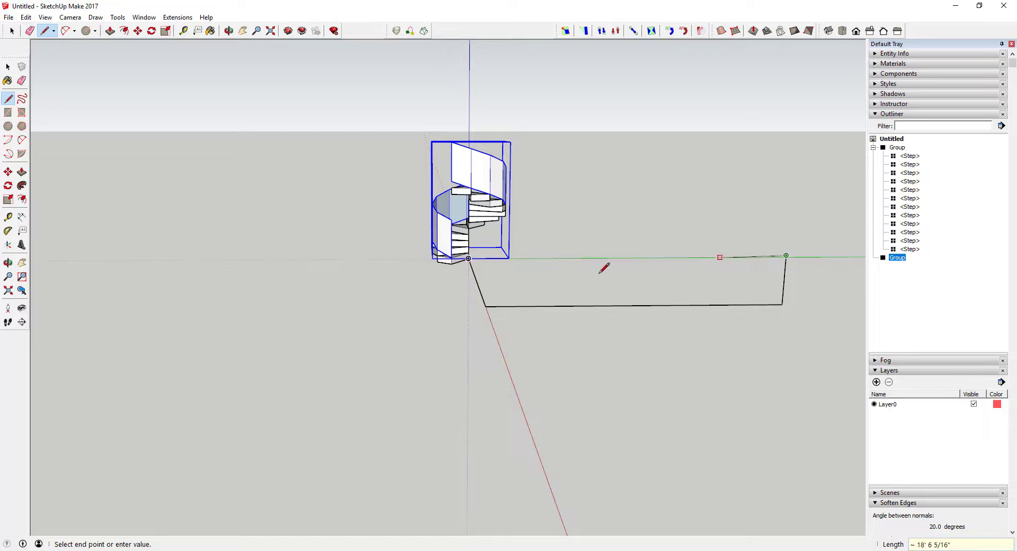
left_click(486, 307)
key("space")
Fill the outline with a rectangle between its opposite corners and erase the reference line from the origin.
key("r")
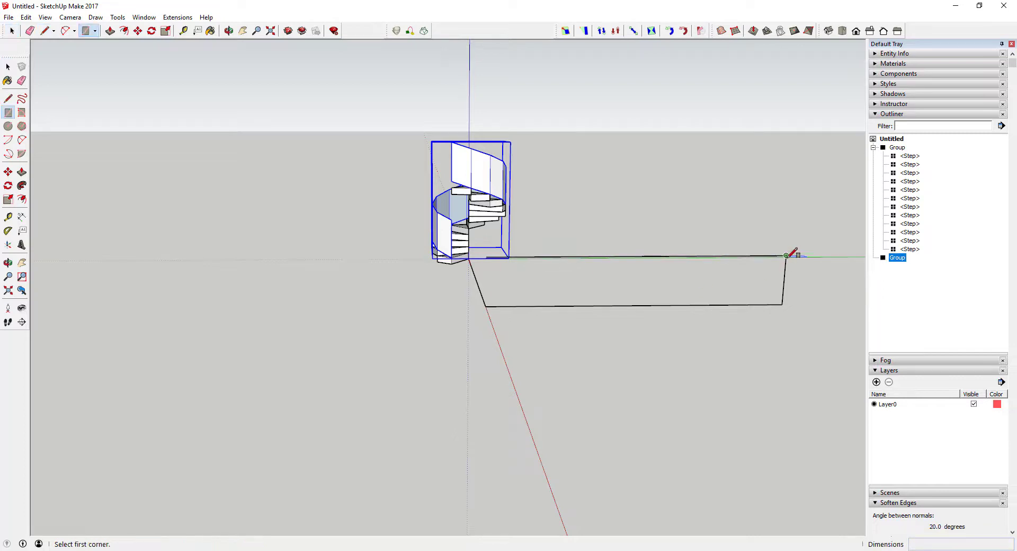
left_click(786, 255)
left_click(485, 306)
key("space")
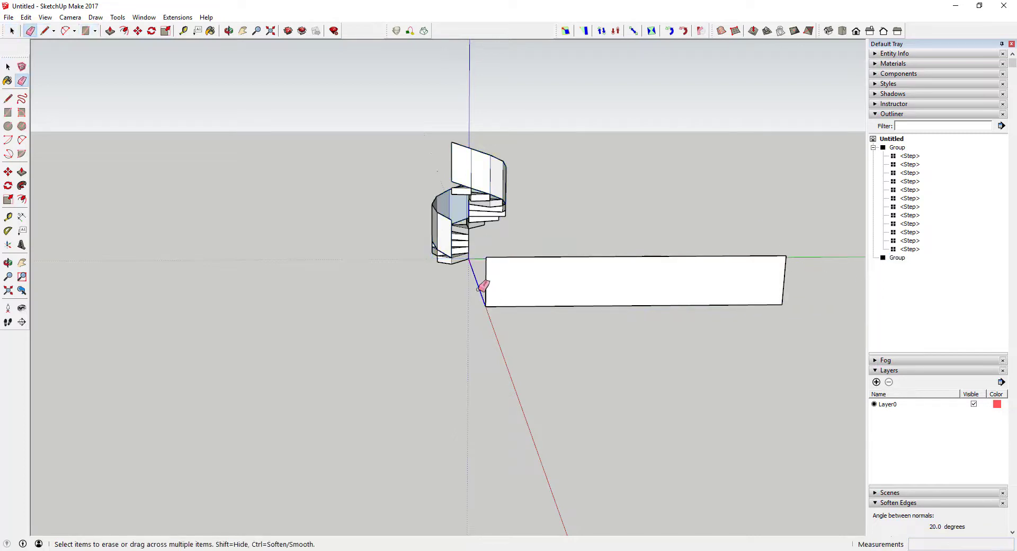
middle_click_drag(481, 294, 555, 285)
Move the flat panel so its bottom edge's midpoint sits on the red axis, and make it a group.
left_click(554, 289)
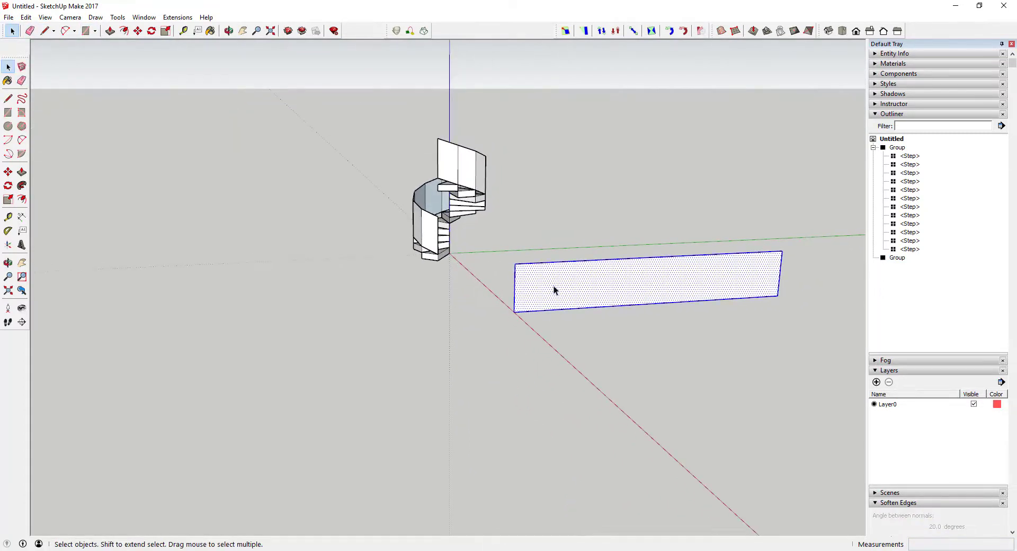
key("m")
left_click(655, 302)
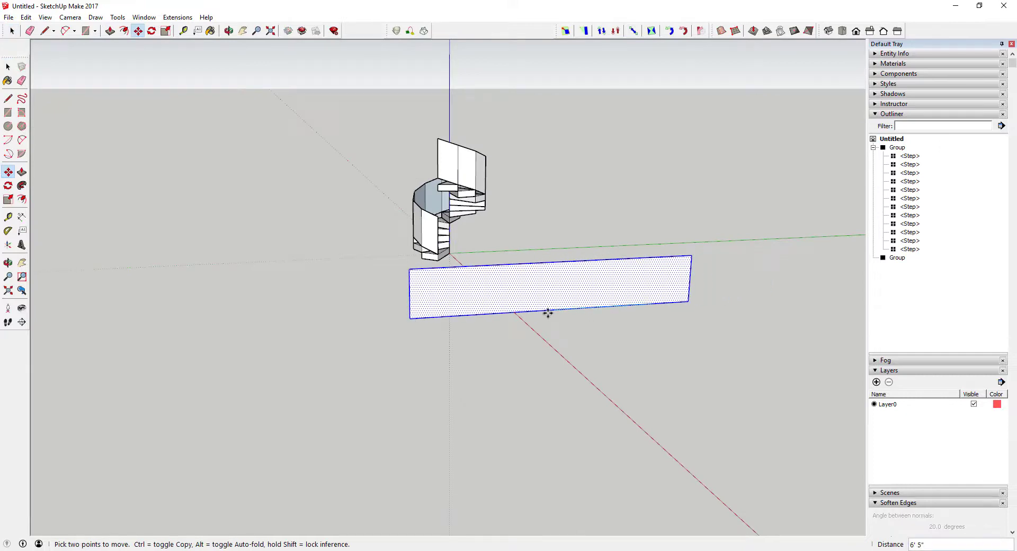
left_click(517, 313)
middle_click_drag(518, 313, 529, 289)
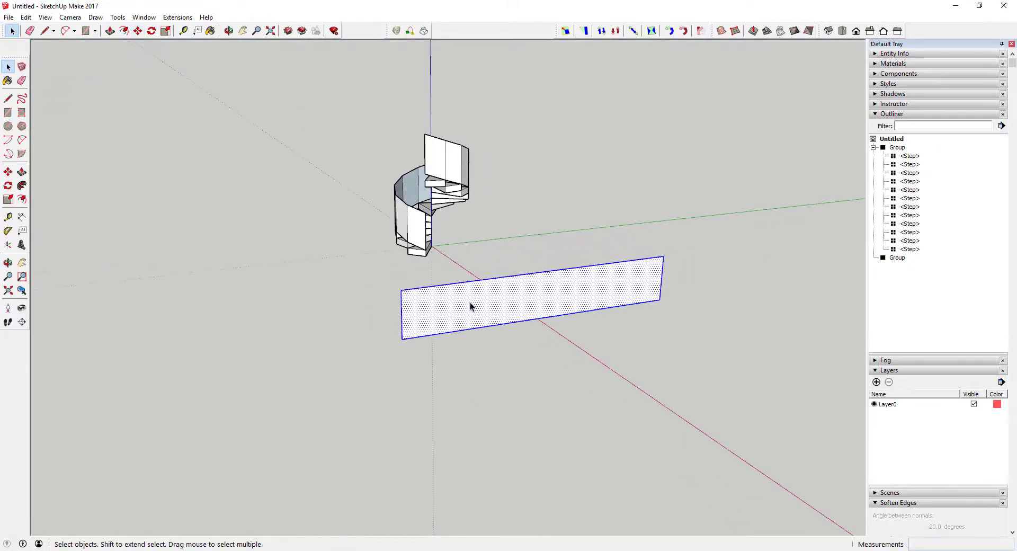
right_click(499, 302)
left_click(534, 129)
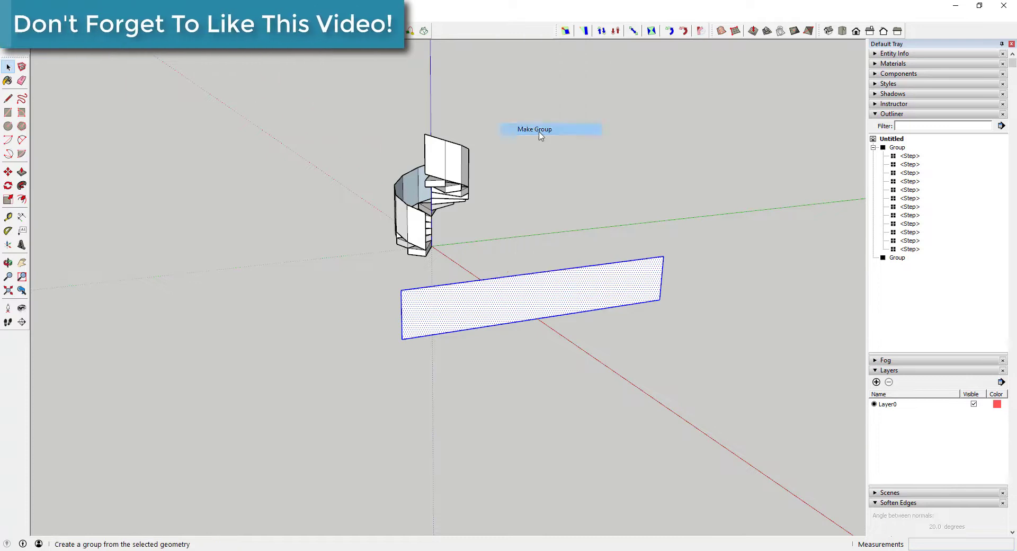
Try connecting the flat panel's near upper corner to the railing's highest corner and its other upper corner to the lowest railing panel.
scroll(486, 299, "up", 3)
key("l")
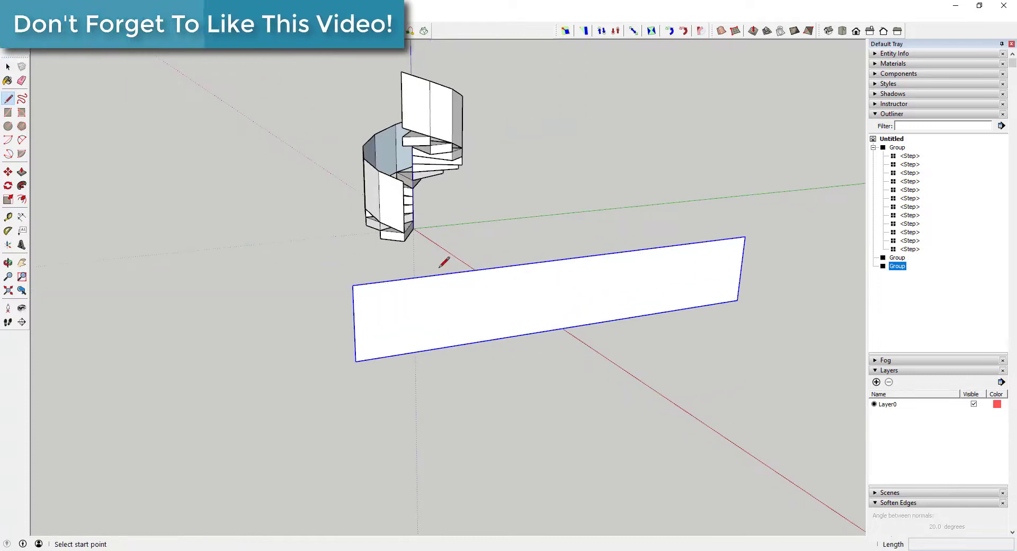
left_click(353, 285)
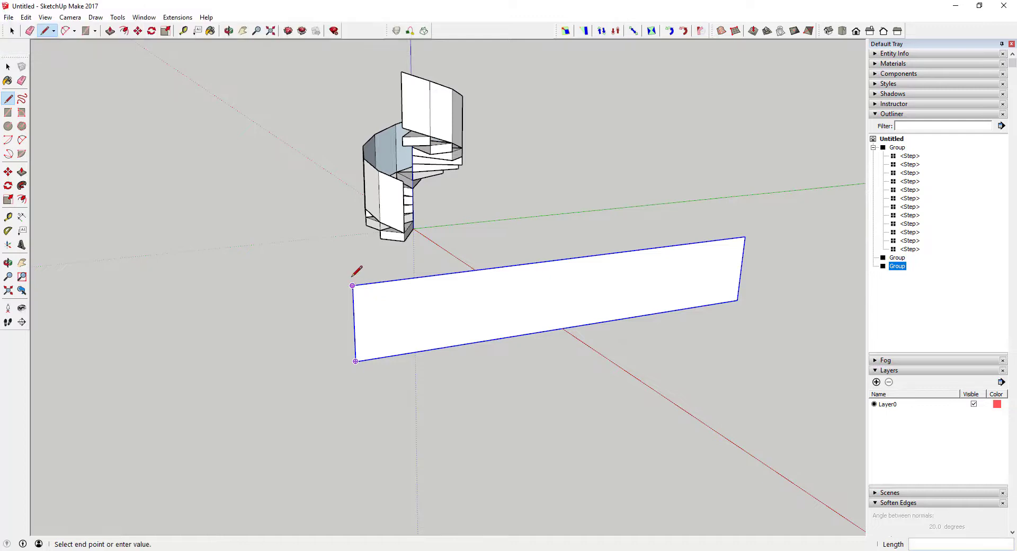
left_click(401, 71)
key("space")
key("l")
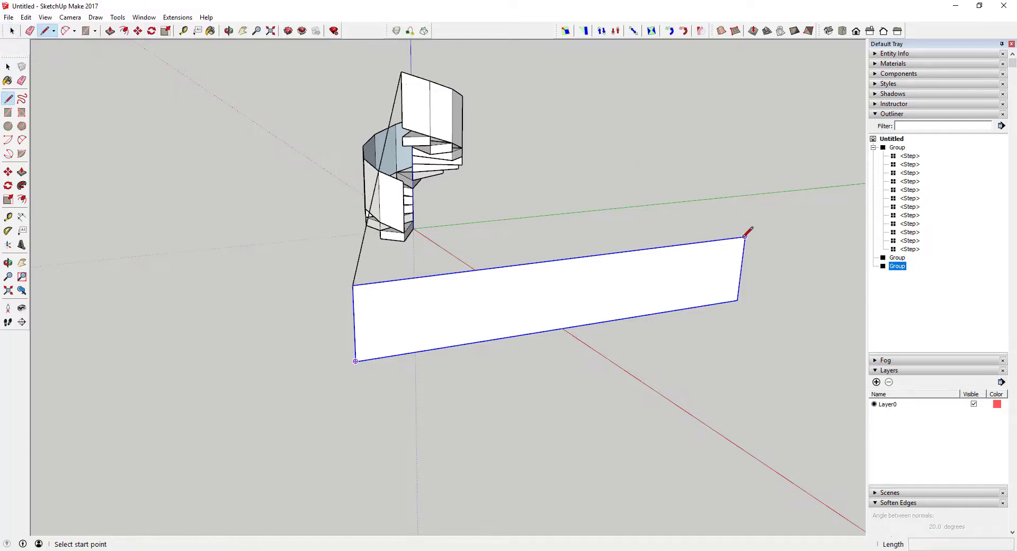
left_click(745, 237)
left_click(409, 176)
mouse_move(409, 176)
middle_mouse_down()
mouse_move(504, 233)
mouse_move(418, 238)
mouse_move(432, 237)
middle_mouse_up()
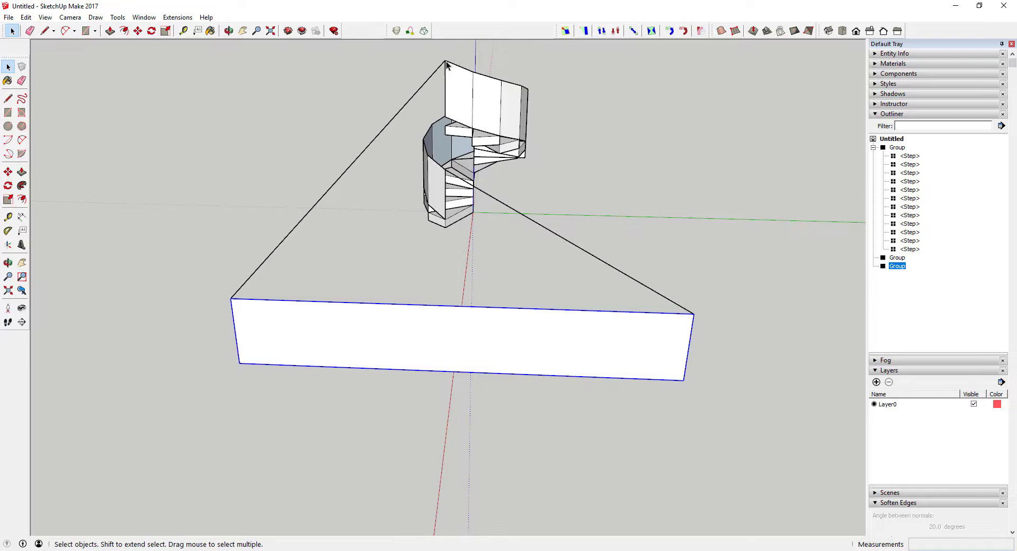
Erase both connecting lines between the flat panel and the railing.
key("e")
left_click(383, 129)
left_click(549, 229)
key("space")
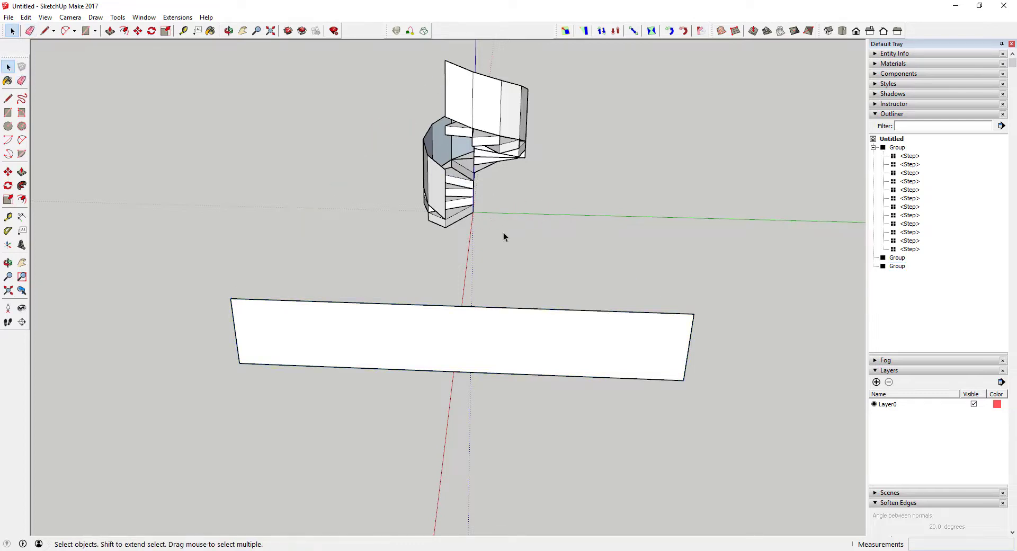
Connect the flat panel's upper corners to the matching upper corners at the railing's low and high ends, and group both lines.
key("l")
left_click(230, 298)
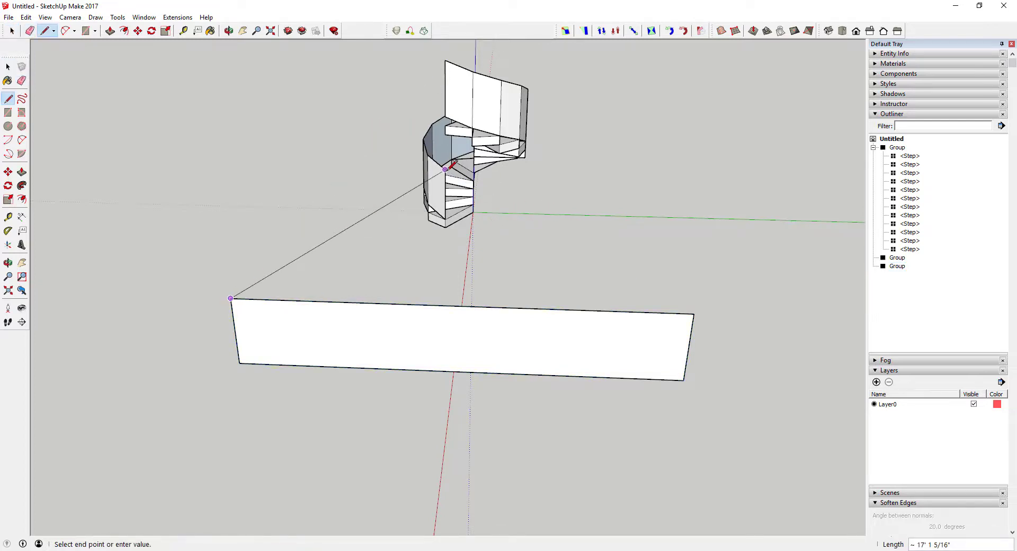
left_click(445, 169)
key("space")
key("l")
left_click(694, 313)
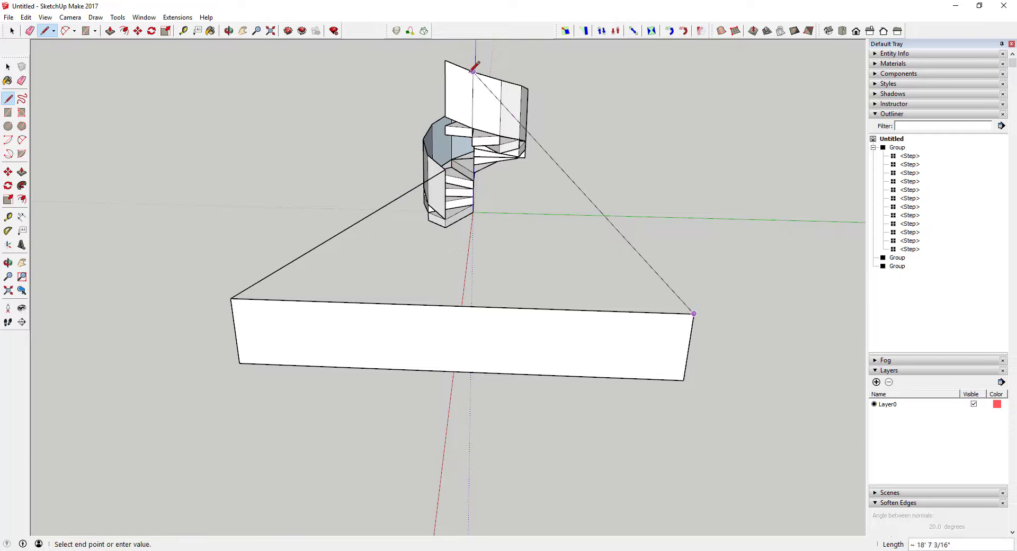
left_click(445, 61)
key("space")
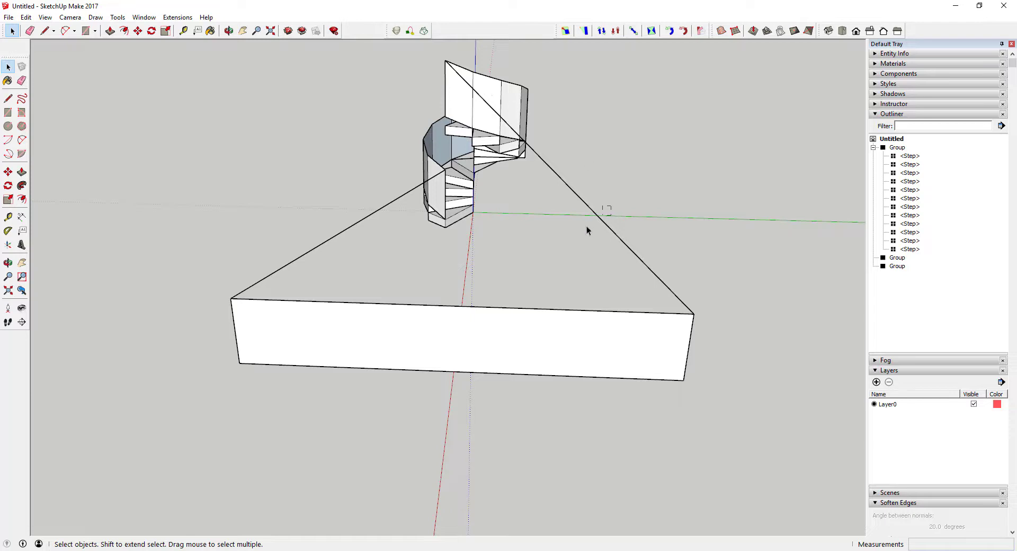
right_click(330, 244)
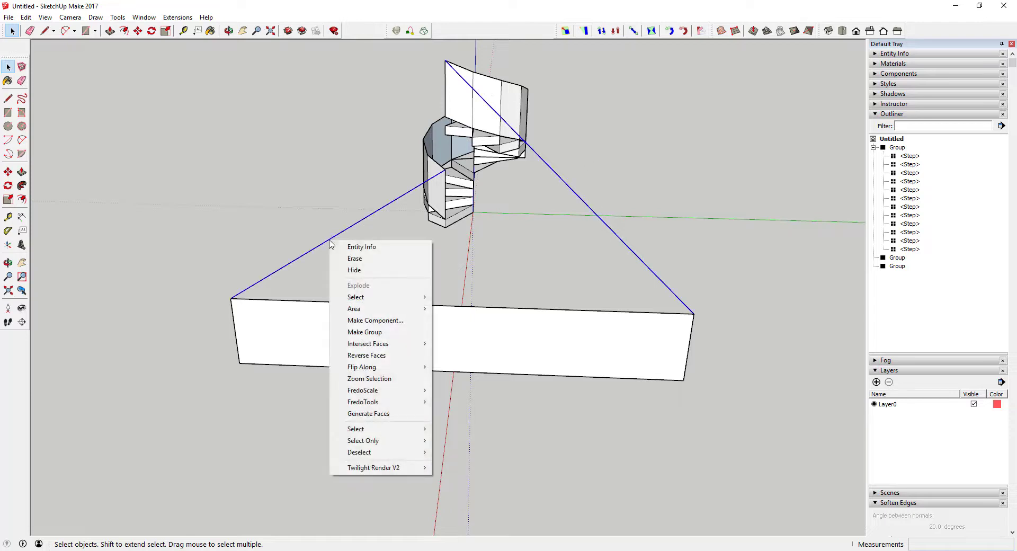
left_click(380, 333)
Combine the flat panel, connecting lines and railing groups into one parent group.
left_click(463, 335)
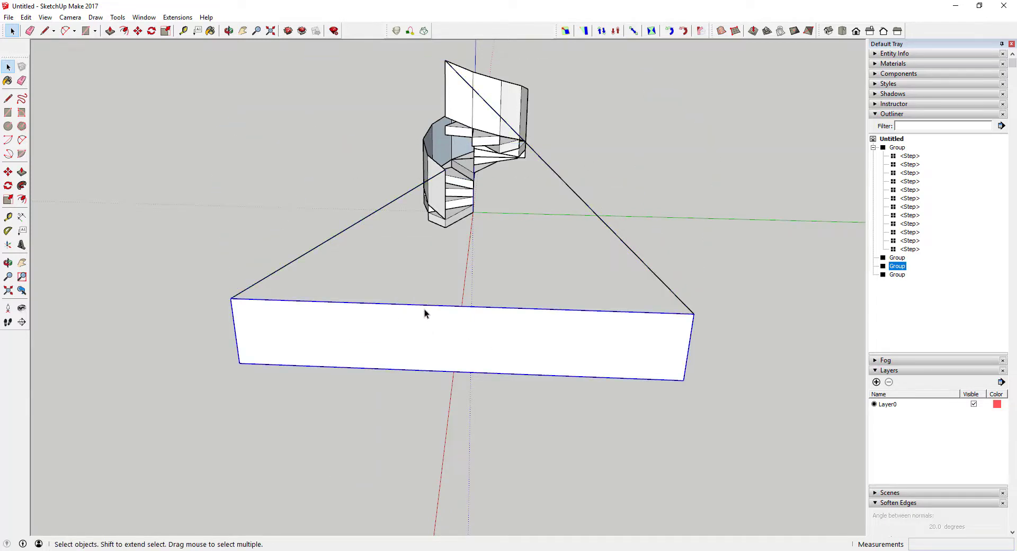
left_click(348, 229, "shift")
left_click(485, 108, "shift")
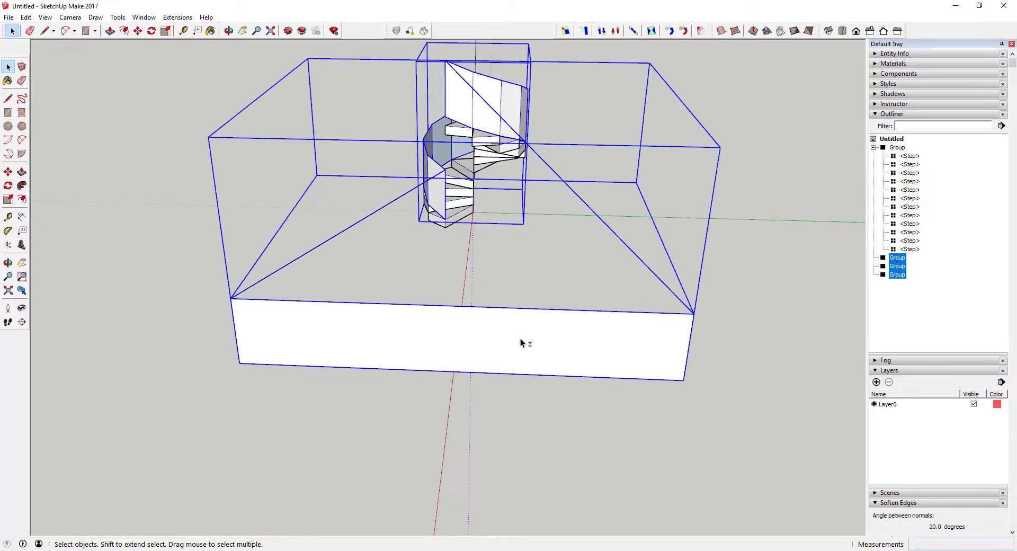
middle_click_drag(449, 332, 459, 253)
left_click(459, 252)
left_click(584, 273, "shift")
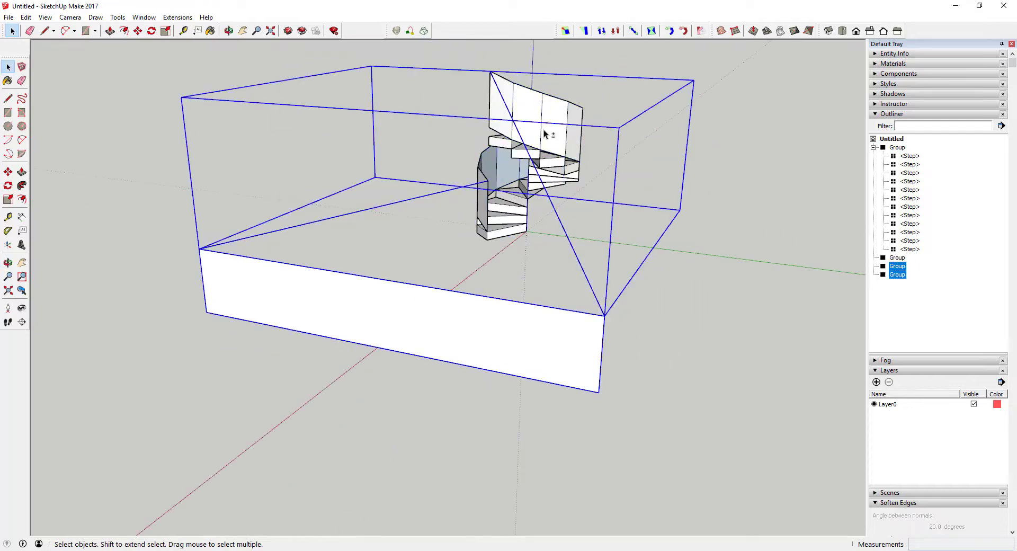
left_click(545, 119, "shift")
right_click(544, 118)
left_click(593, 220)
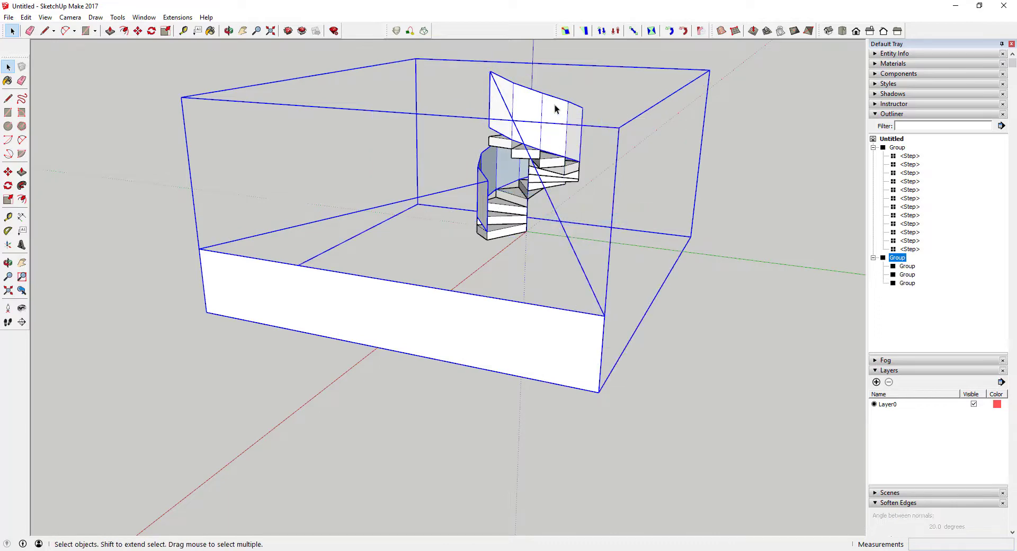
Apply Flowify's Impose Grid to the parent group and view the resulting grid on the flat panel.
scroll(555, 108, "up", 1)
left_click(178, 17)
mouse_move(245, 29)
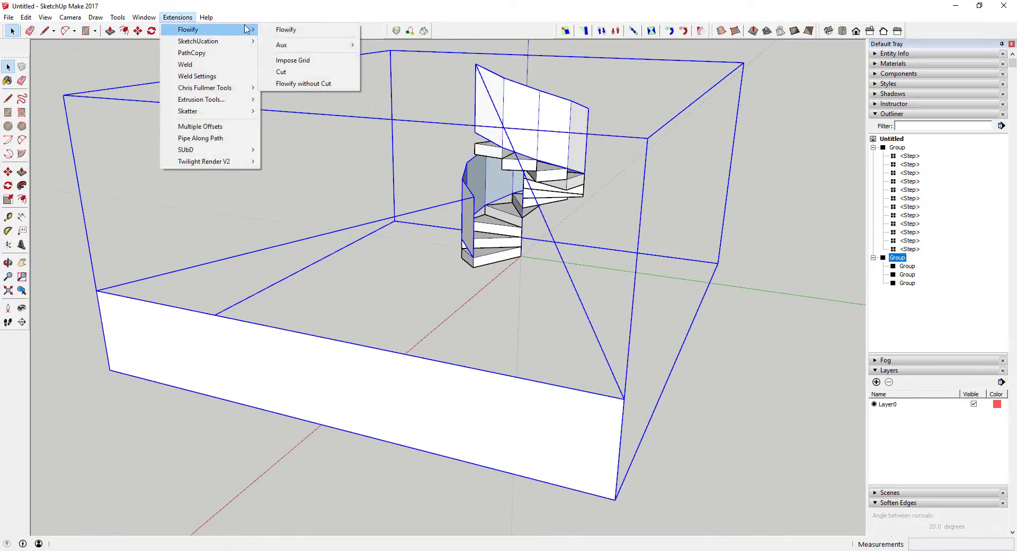
left_click(293, 60)
middle_click_drag(377, 359, 206, 313)
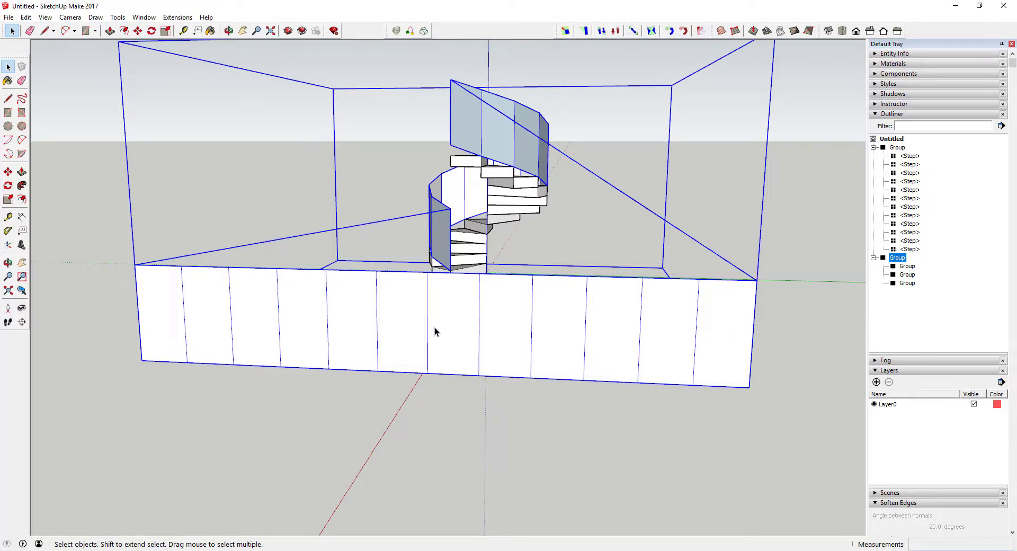
scroll(380, 307, "down", 4)
middle_click_drag(479, 297, 265, 282)
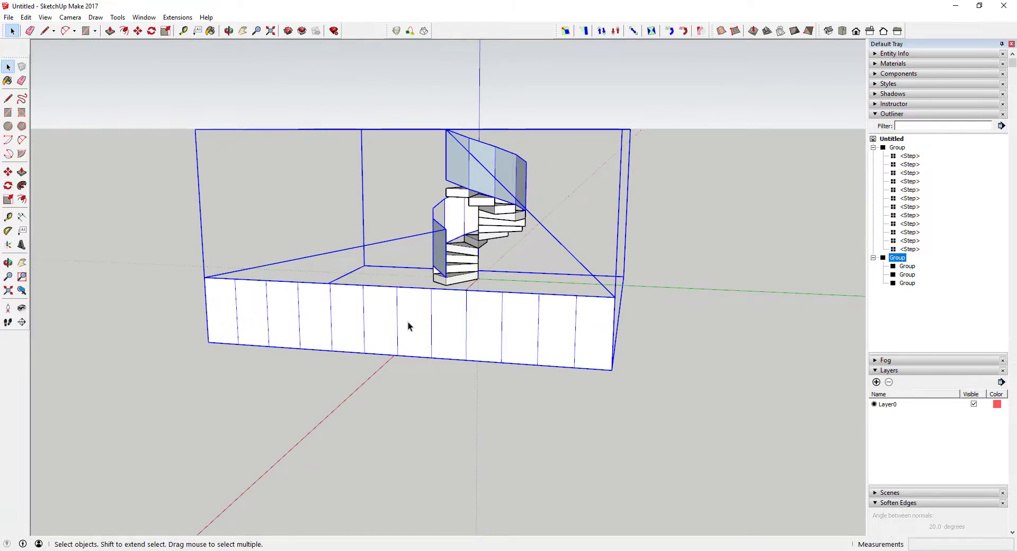
Draw a rectangle over the flat panel between its opposite corners and hide the parent group.
key("r")
left_click(208, 343)
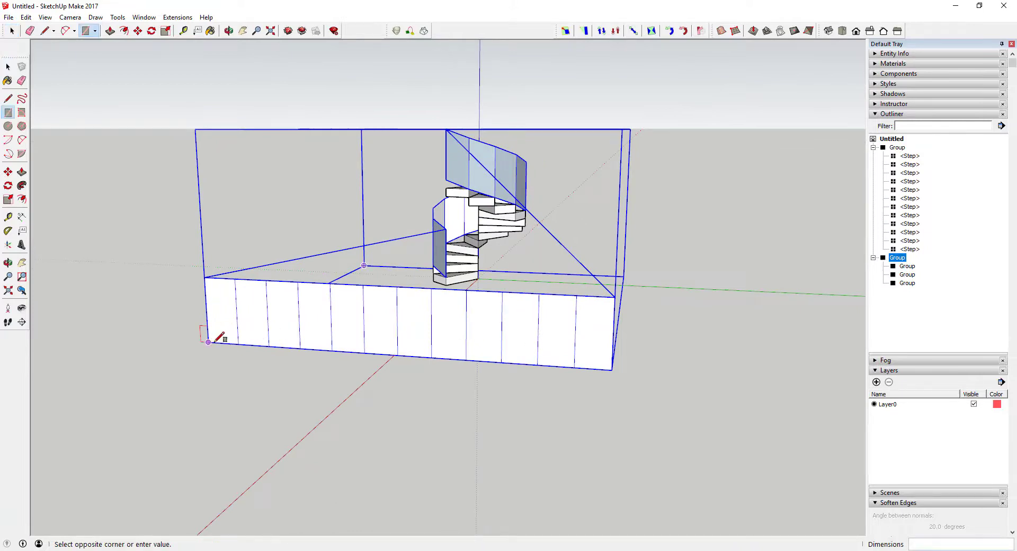
left_click(615, 296)
key("space")
right_click(508, 177)
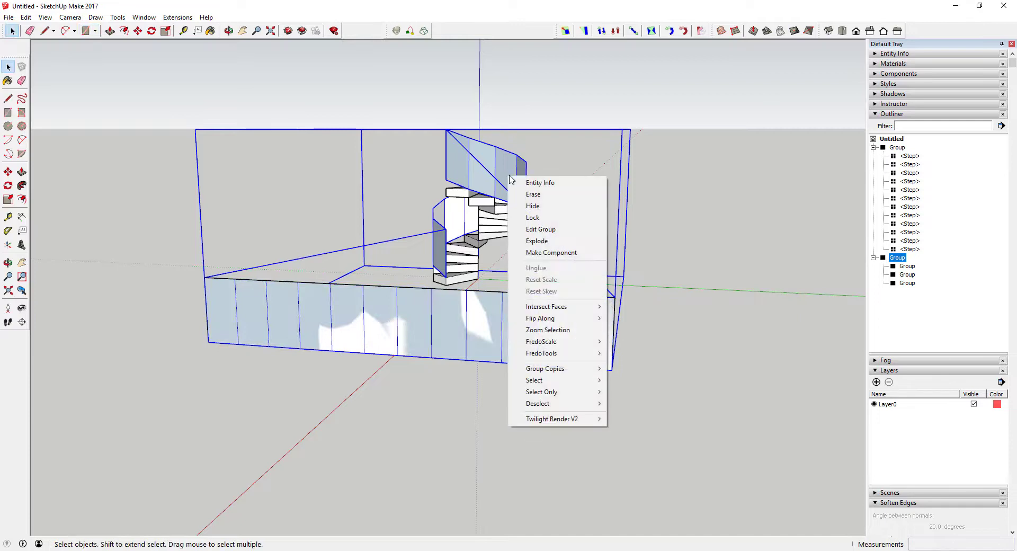
scroll(563, 309, "down", 1)
middle_click_drag(564, 310, 526, 290)
scroll(527, 291, "up", 2)
scroll(594, 299, "up", 2)
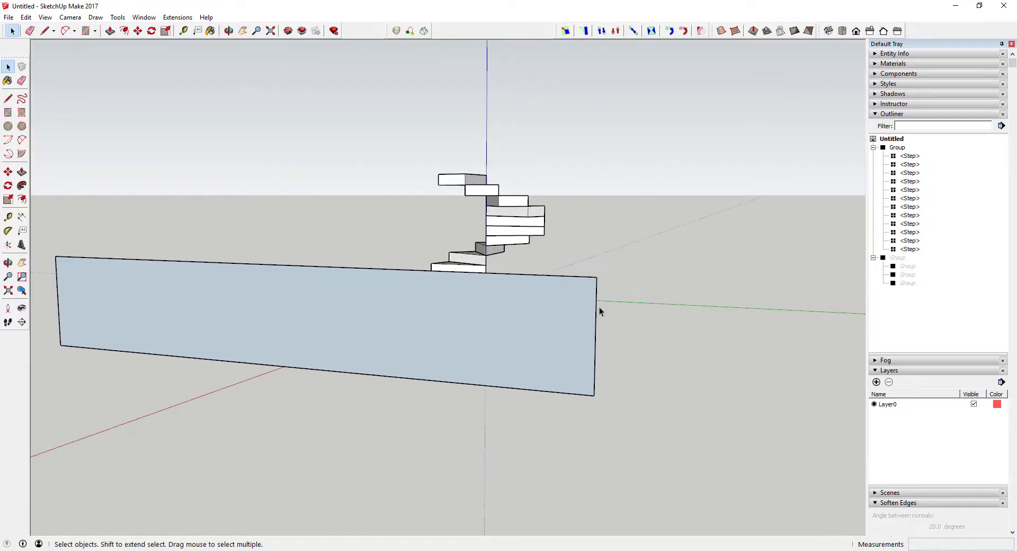
Divide the panel's short vertical edge nearest the stair into 5 equal segments.
scroll(587, 319, "down", 1)
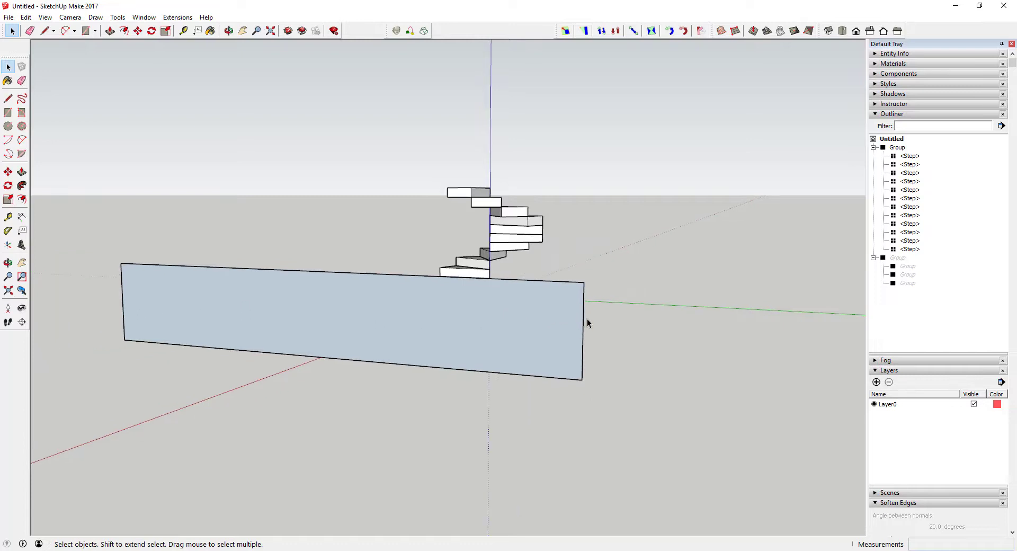
scroll(579, 301, "up", 3)
right_click(581, 305)
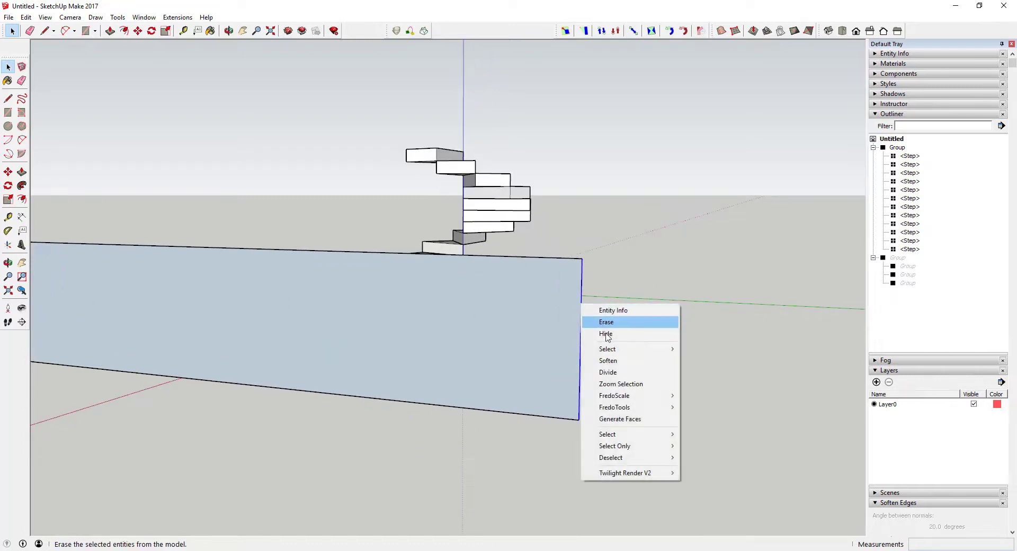
left_click(604, 372)
left_click(585, 331)
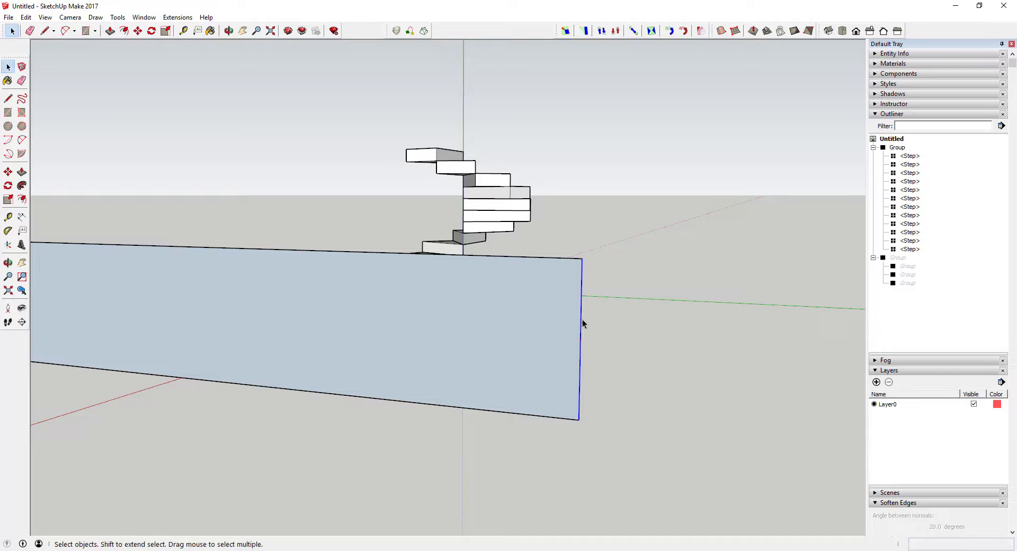
right_click(583, 319)
left_click(609, 384)
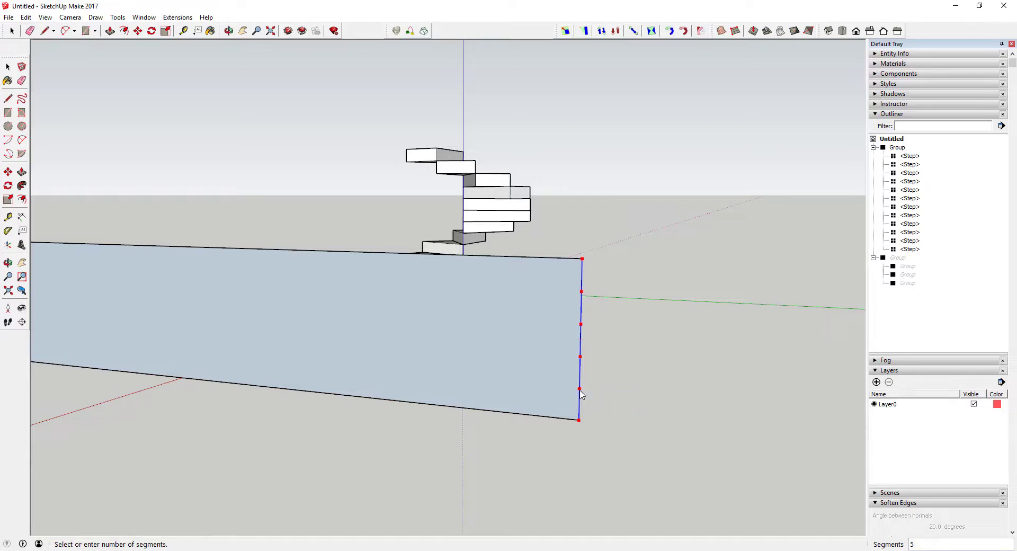
left_click(581, 391)
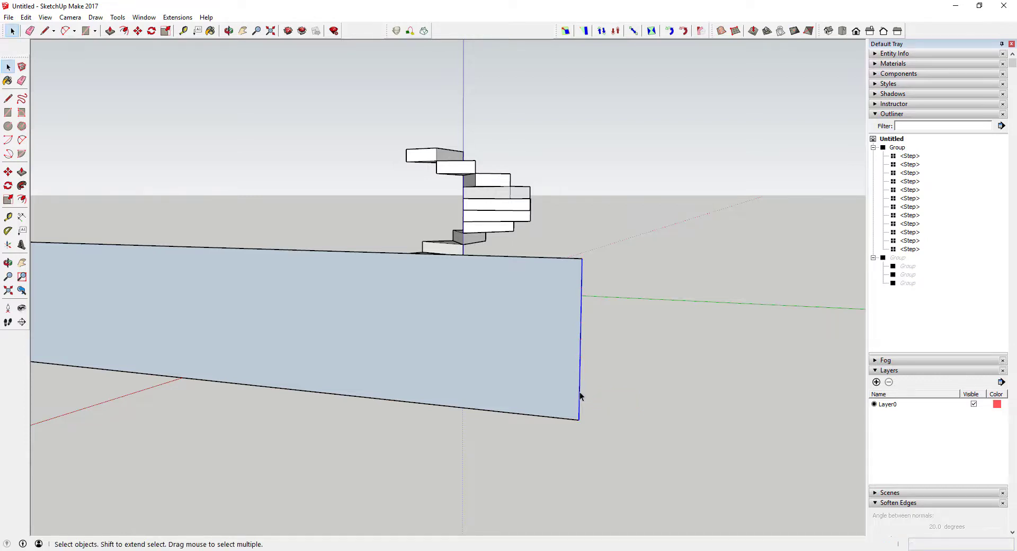
Draw a small circle perpendicular to the panel, centred on the lowest division point of its divided end edge.
middle_click_drag(581, 392, 573, 392)
scroll(569, 391, "up", 2)
key("c")
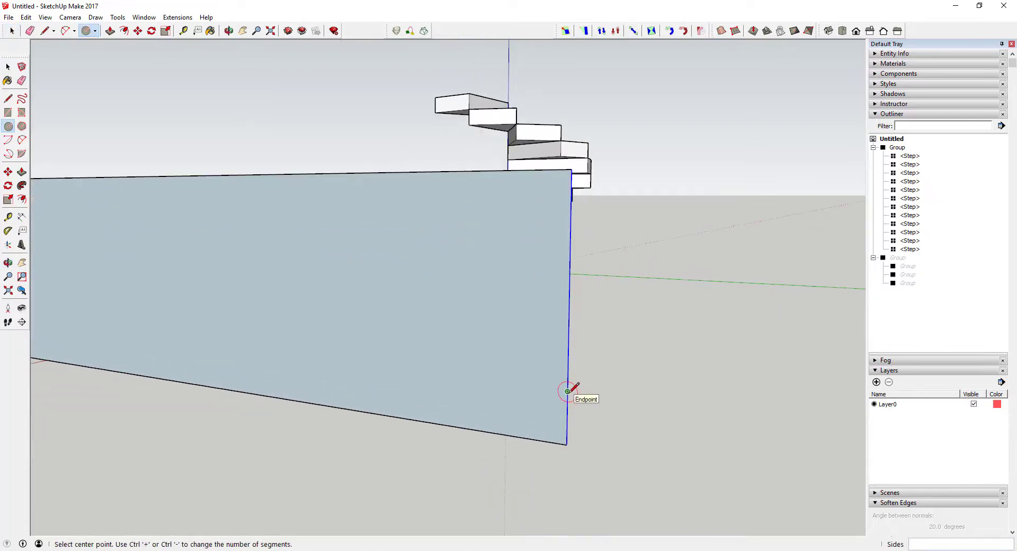
left_click(568, 391)
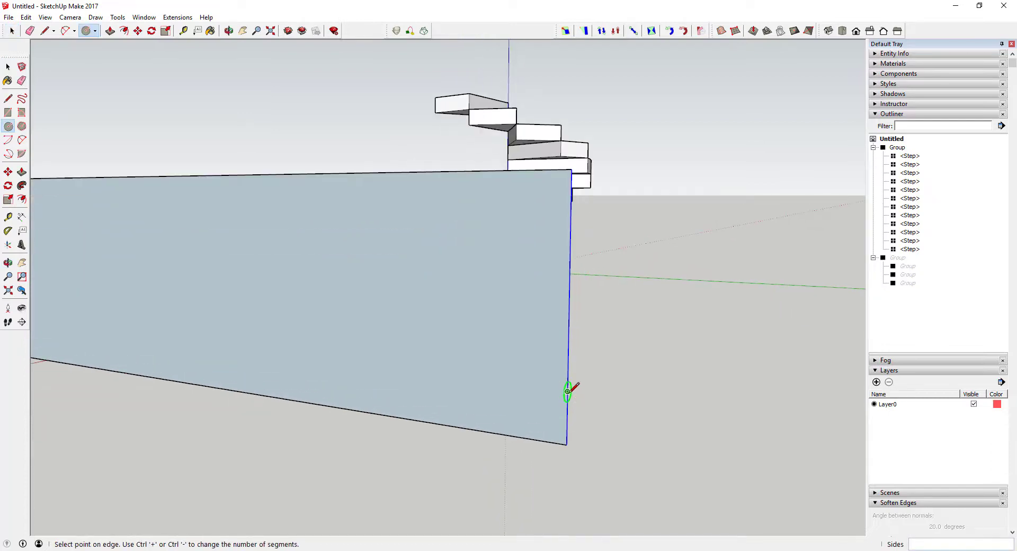
scroll(571, 390, "up", 3)
middle_click_drag(574, 386, 506, 377)
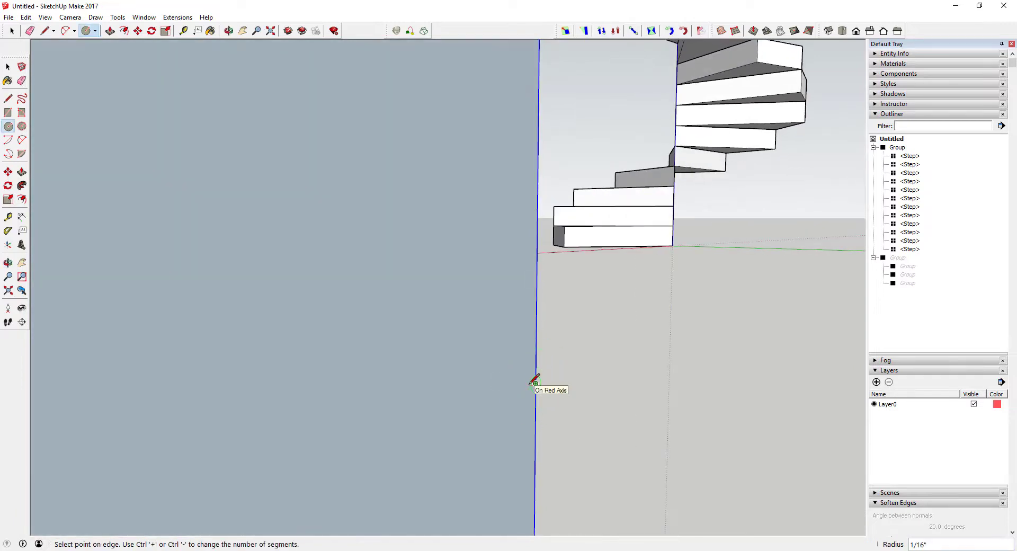
left_click(531, 384)
key("space")
Make the small circle at the lowest division point a group and open that group for editing.
scroll(547, 386, "up", 2)
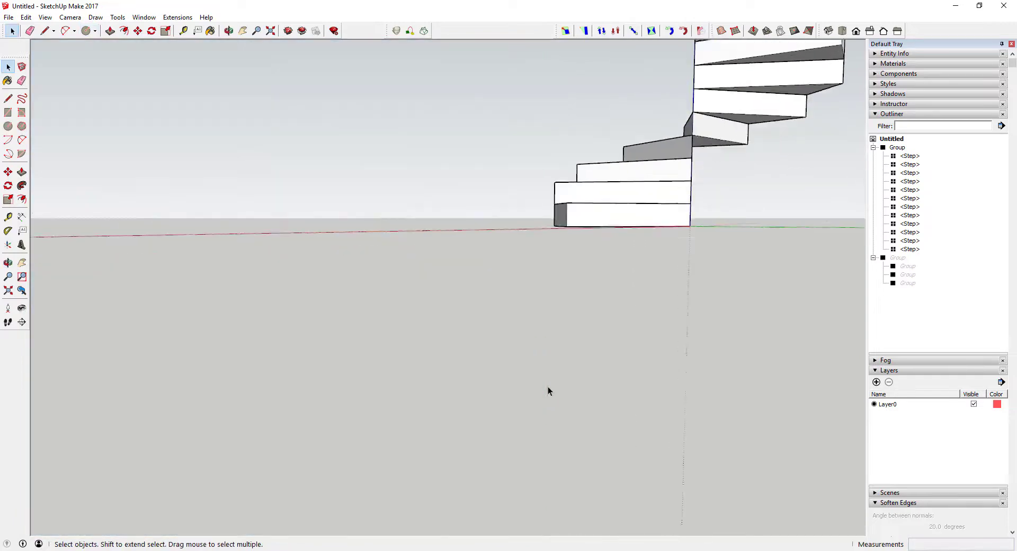
scroll(539, 379, "down", 5)
scroll(530, 373, "up", 5)
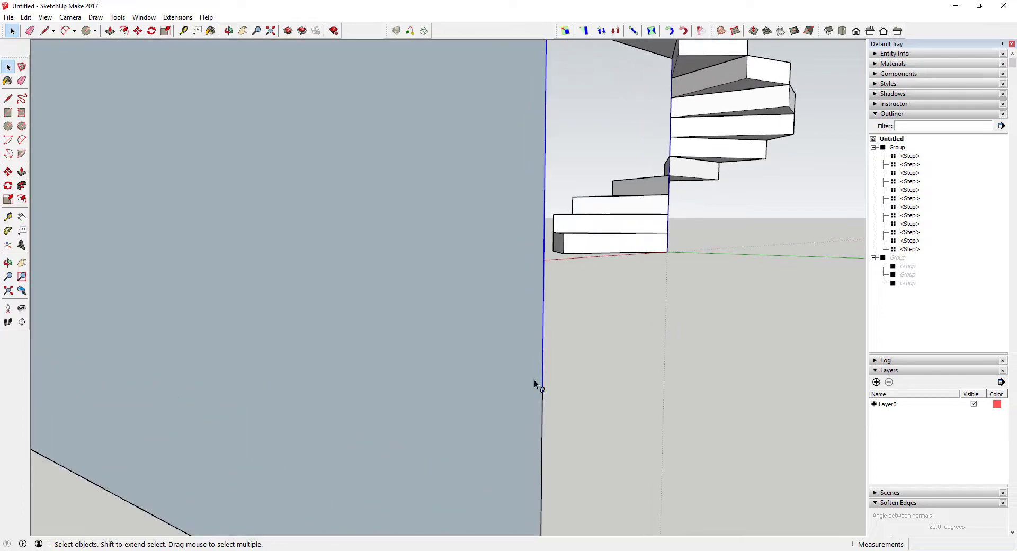
left_click_drag(536, 381, 593, 425)
right_click(555, 404)
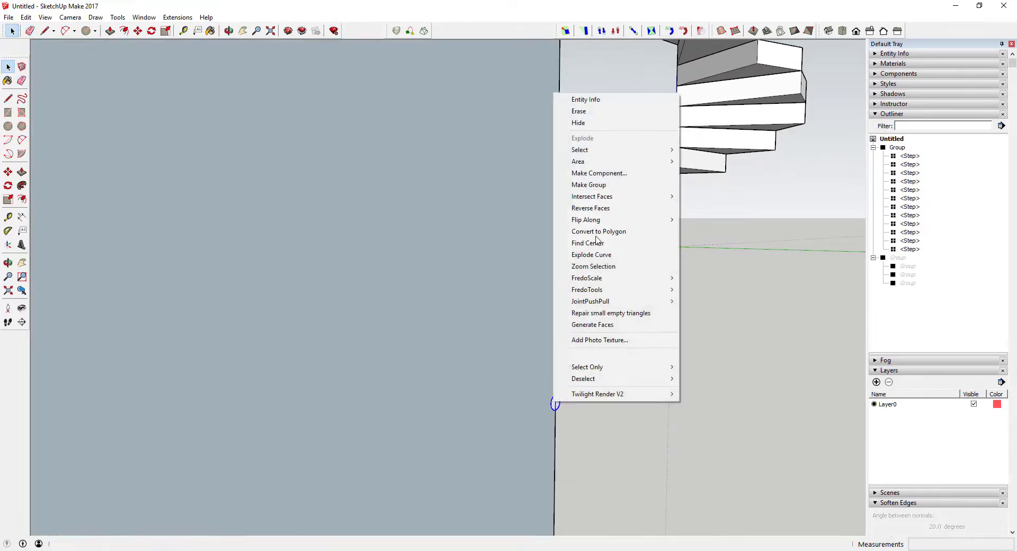
left_click(602, 185)
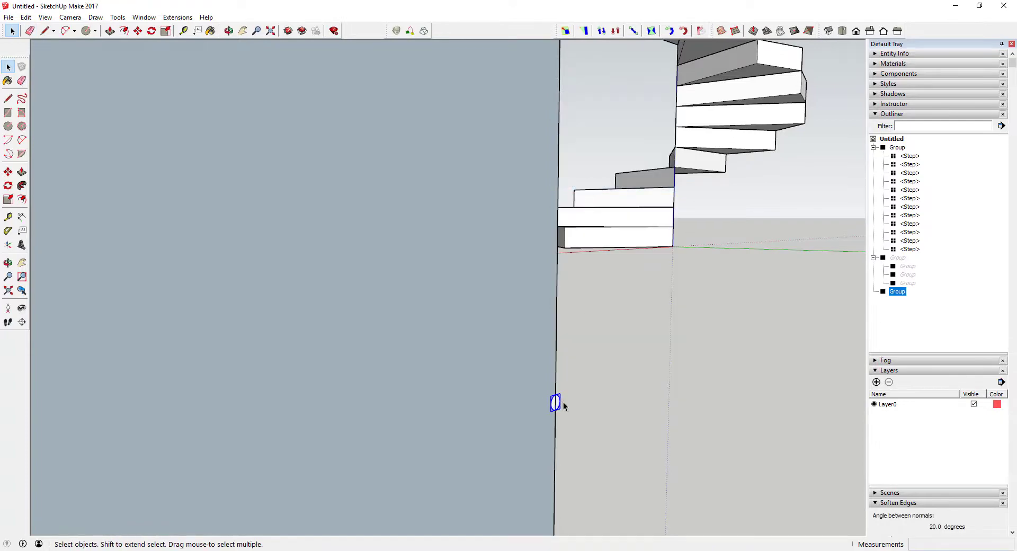
scroll(558, 402, "down", 3)
scroll(560, 405, "up", 2)
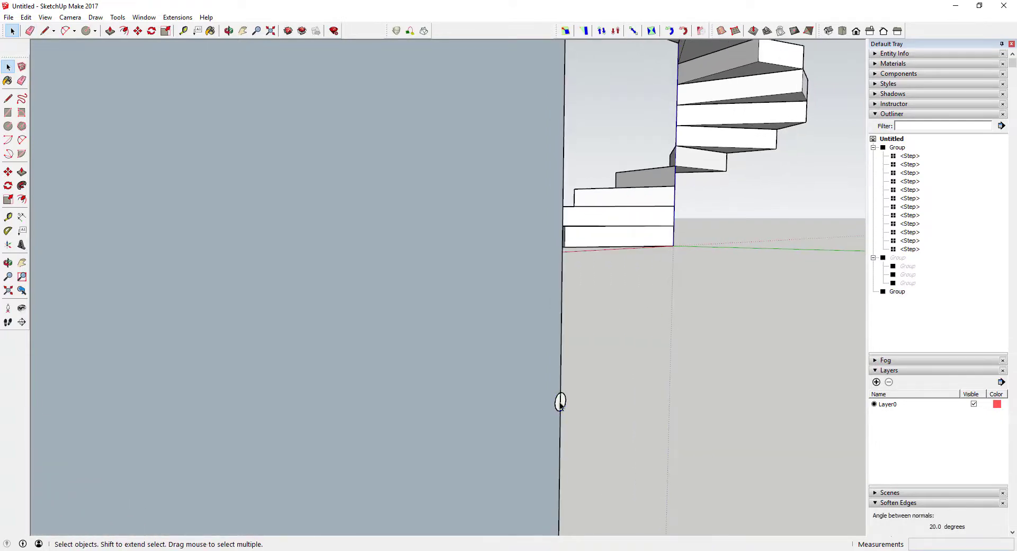
left_click(560, 403)
key("p")
left_click(562, 403)
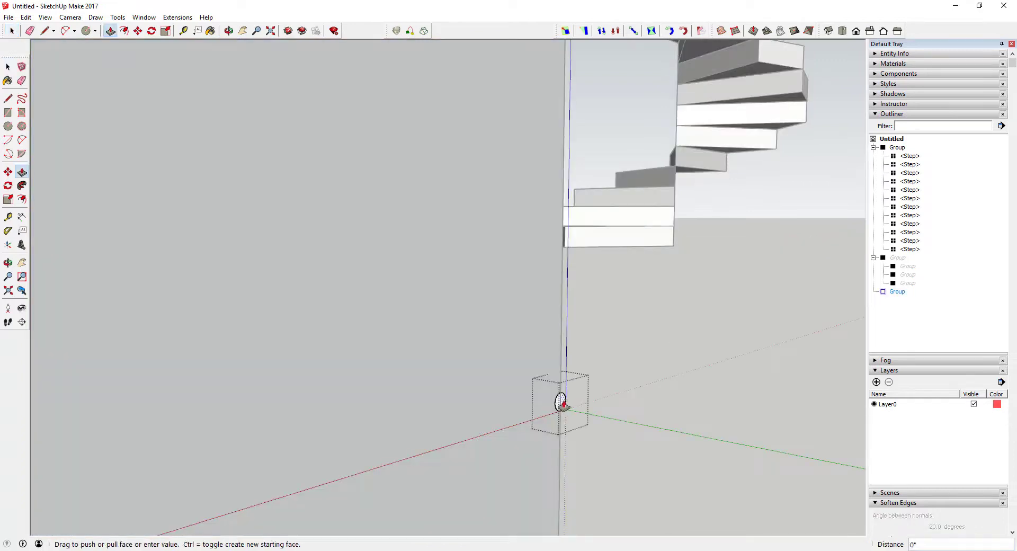
scroll(539, 402, "down", 2)
key("space")
scroll(552, 402, "up", 3)
scroll(552, 404, "up", 1)
key("e")
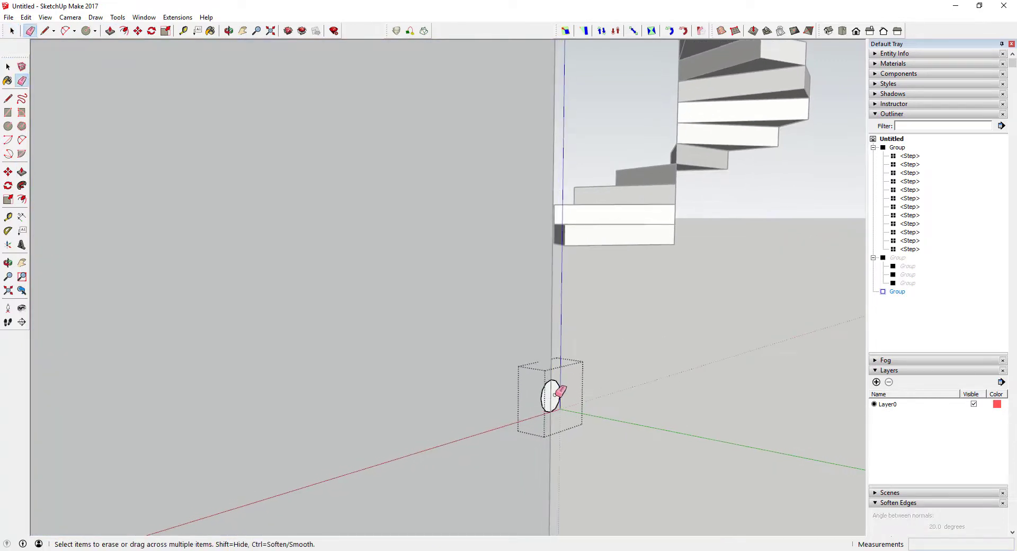
key("space")
Push/Pull the circle inside its group along the panel to the panel's far end, forming a horizontal bar.
key("p")
left_click(548, 396)
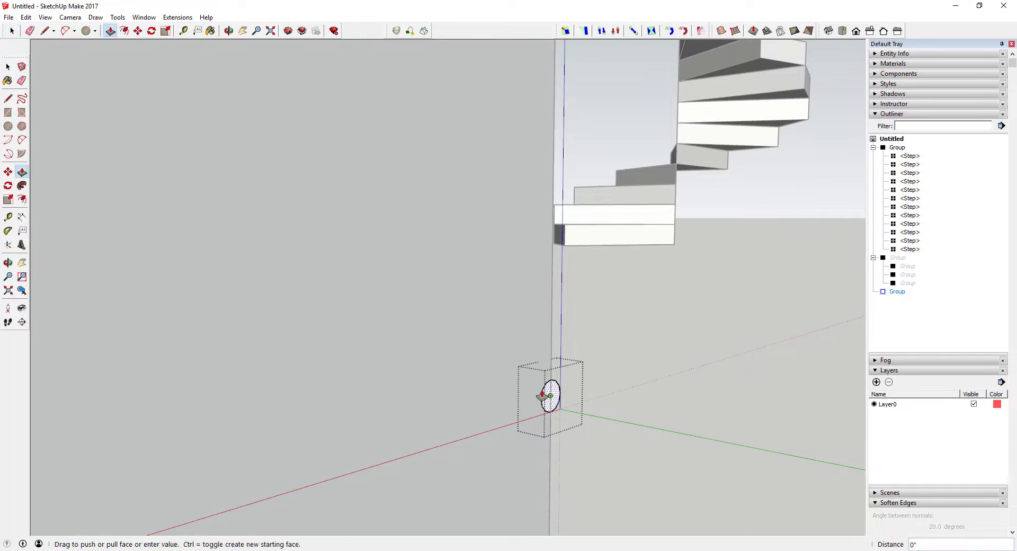
scroll(501, 354, "down", 7)
middle_click_drag(404, 297, 604, 335, "shift")
scroll(565, 331, "down", 2)
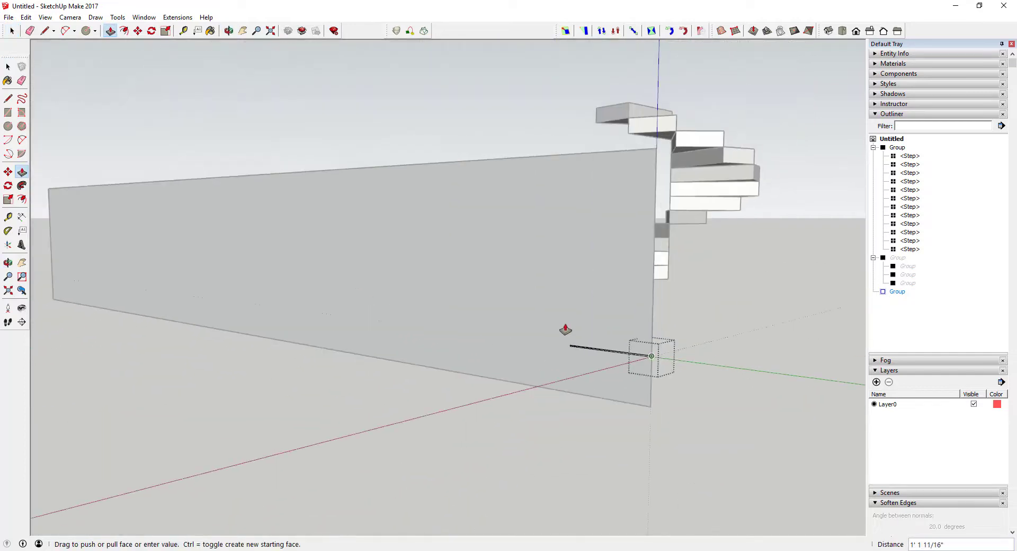
scroll(508, 314, "down", 3)
left_click(222, 236)
key("space")
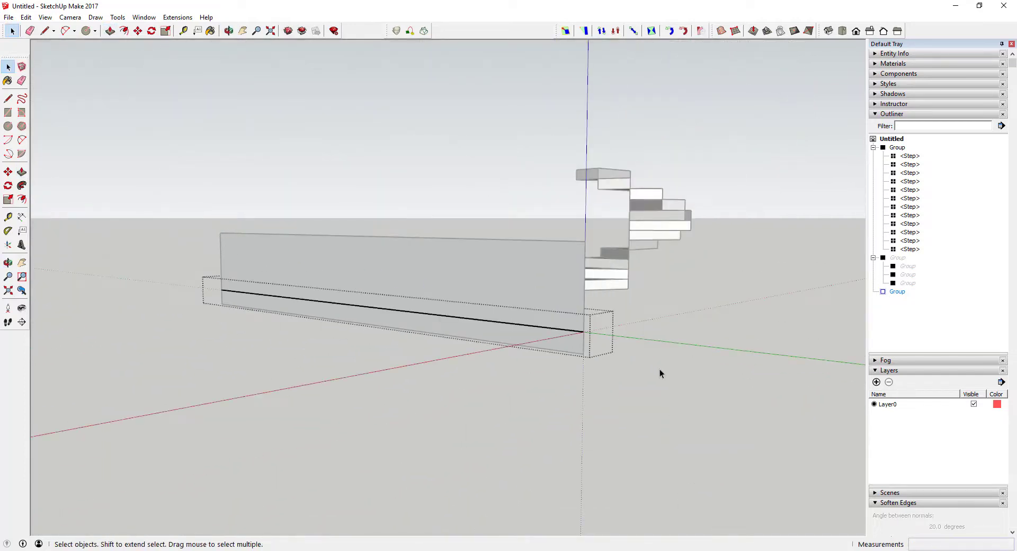
left_click(659, 370)
Copy the bar from its end centre up to the next division point, about 7 3/16" higher, and array the copy x4.
scroll(586, 330, "up", 7)
middle_click_drag(582, 351, 516, 241)
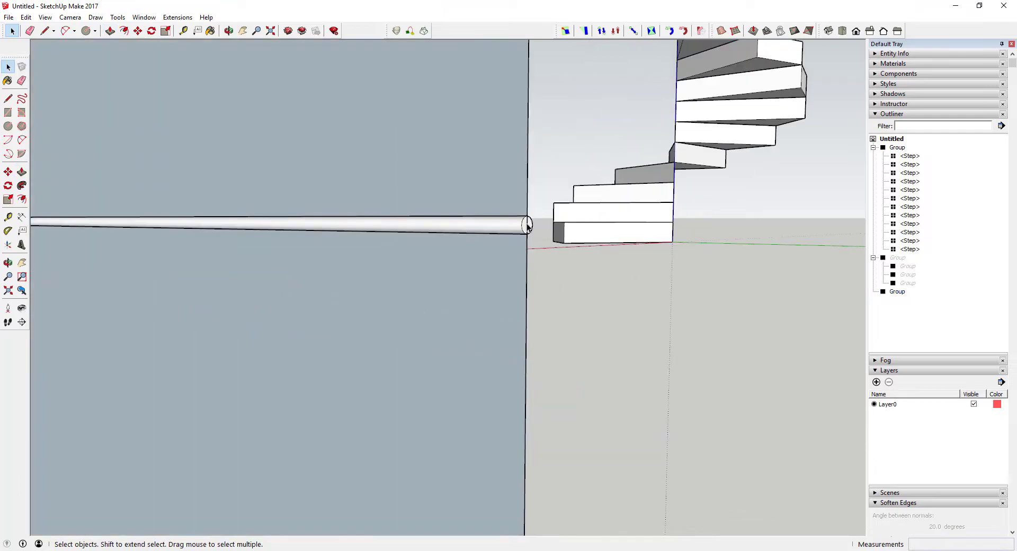
left_click(518, 229)
key("m")
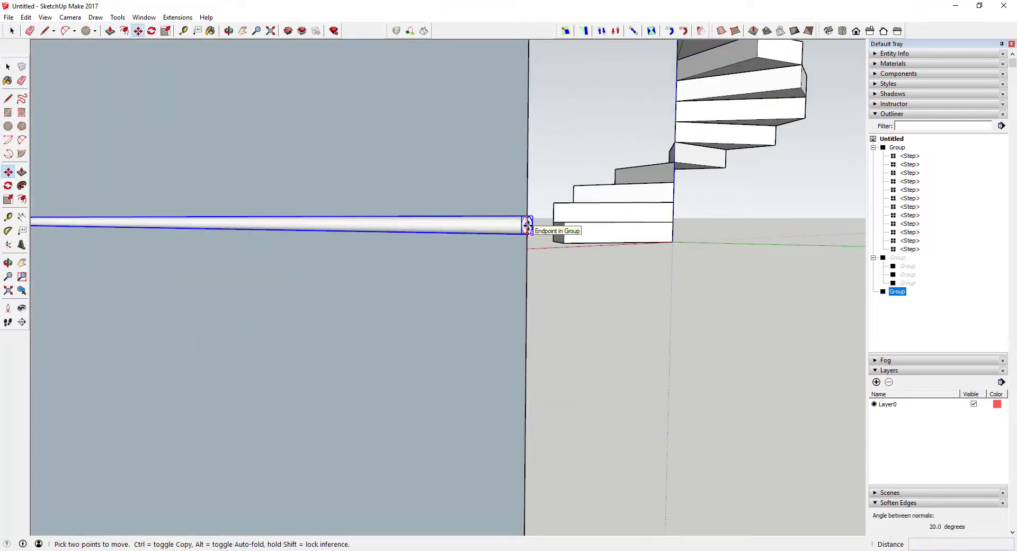
left_click(528, 226)
scroll(528, 226, "down", 9)
key("ctrl")
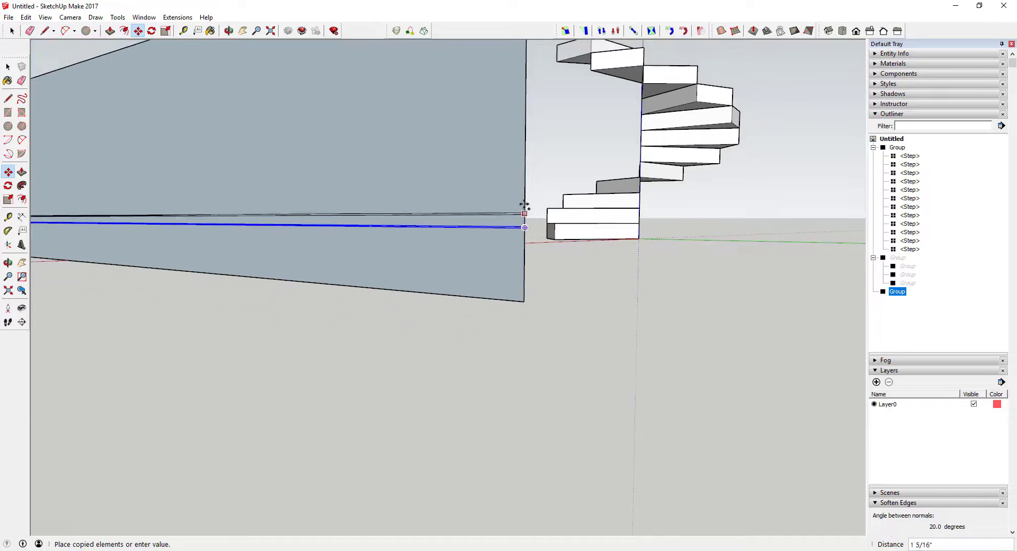
left_click(526, 153)
scroll(561, 245, "down", 5)
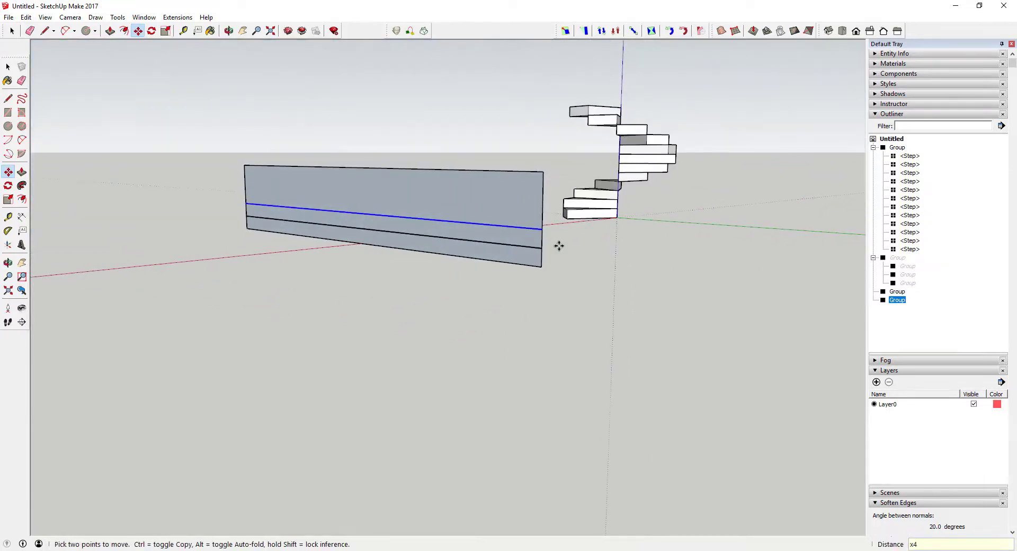
type("x4")
key("Return")
key("space")
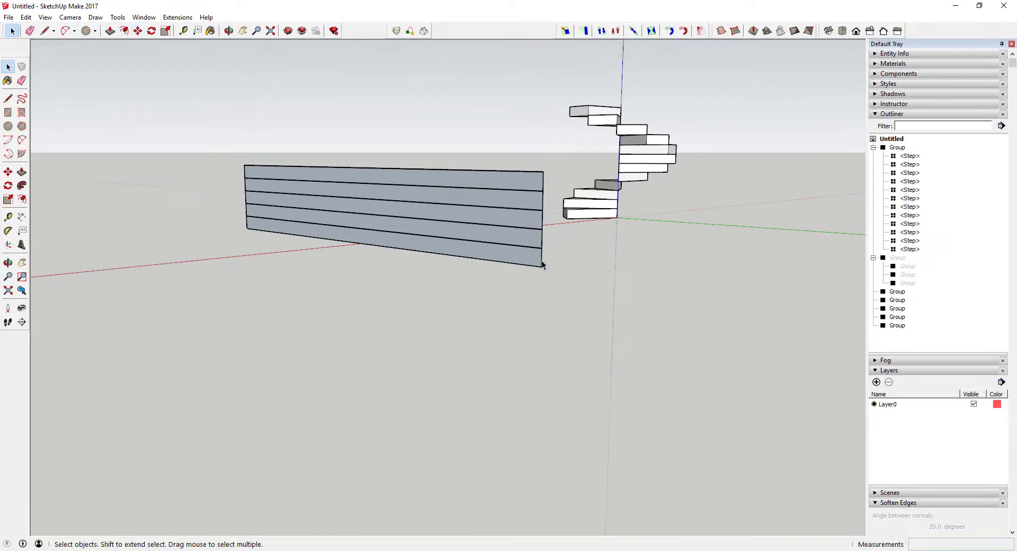
Delete the bar copy that lies along the panel's top edge.
scroll(532, 175, "up", 5)
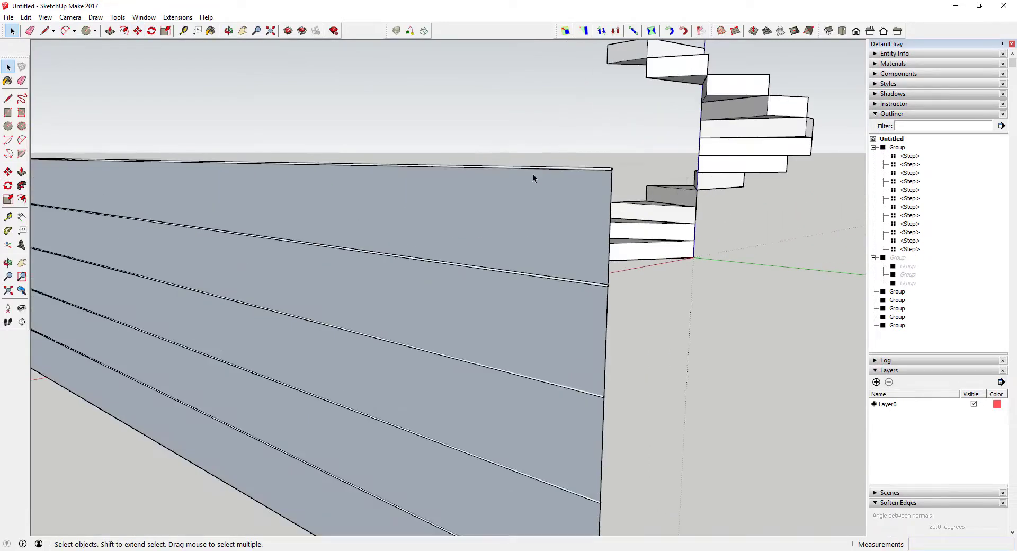
left_click(650, 197)
key("Delete")
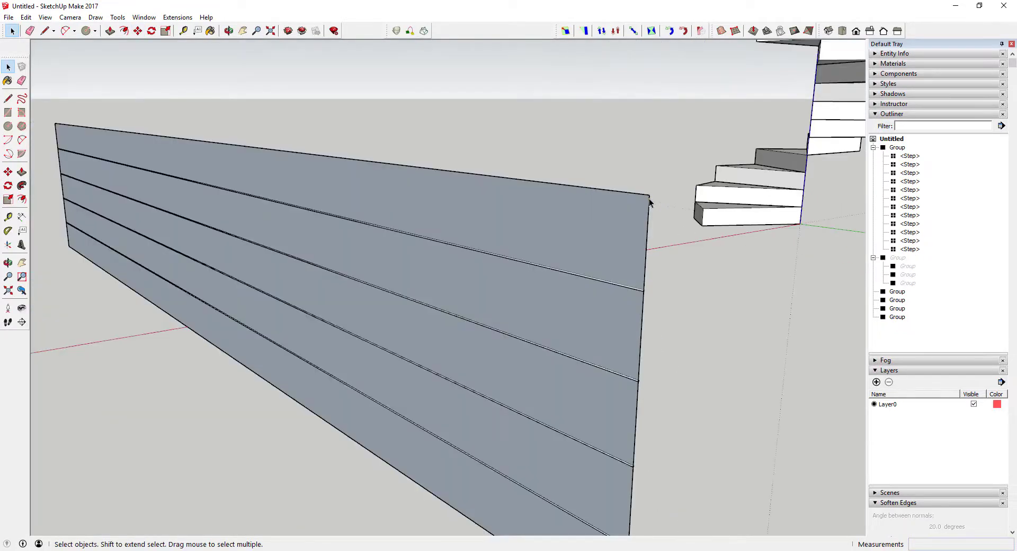
Draw a 12-sided circle of about 5/8" radius on the panel's end edge, just below its upper corner.
scroll(651, 203, "up", 3)
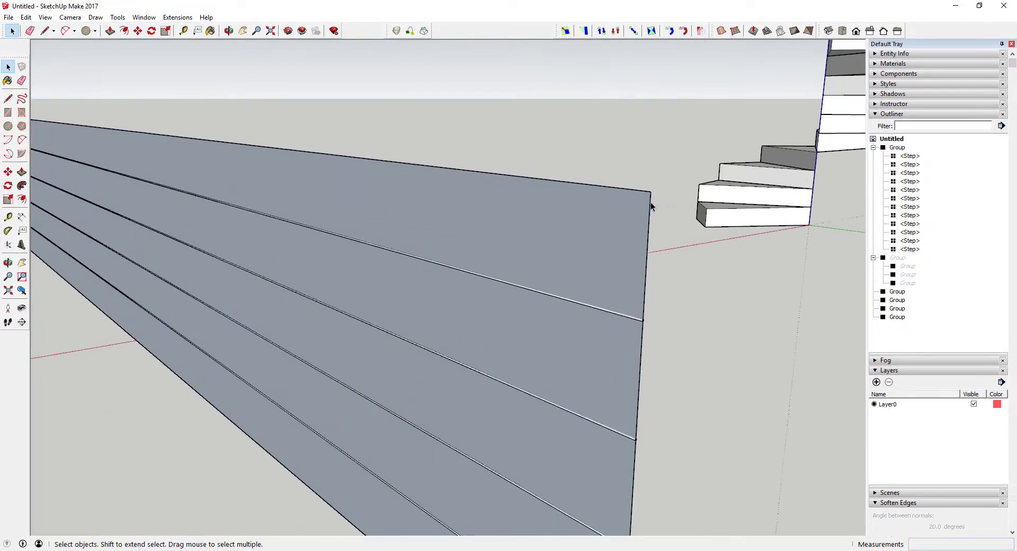
key("c")
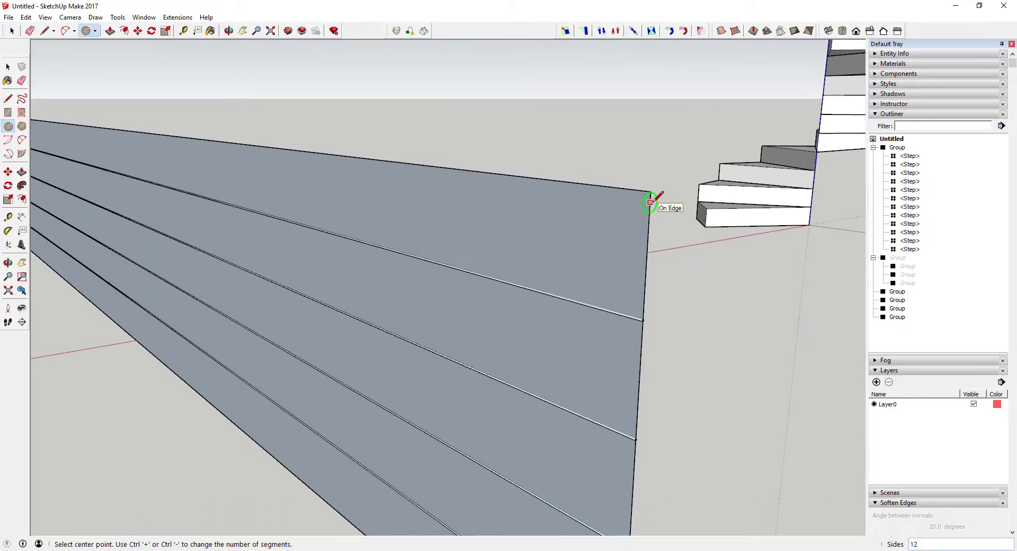
left_click(650, 202)
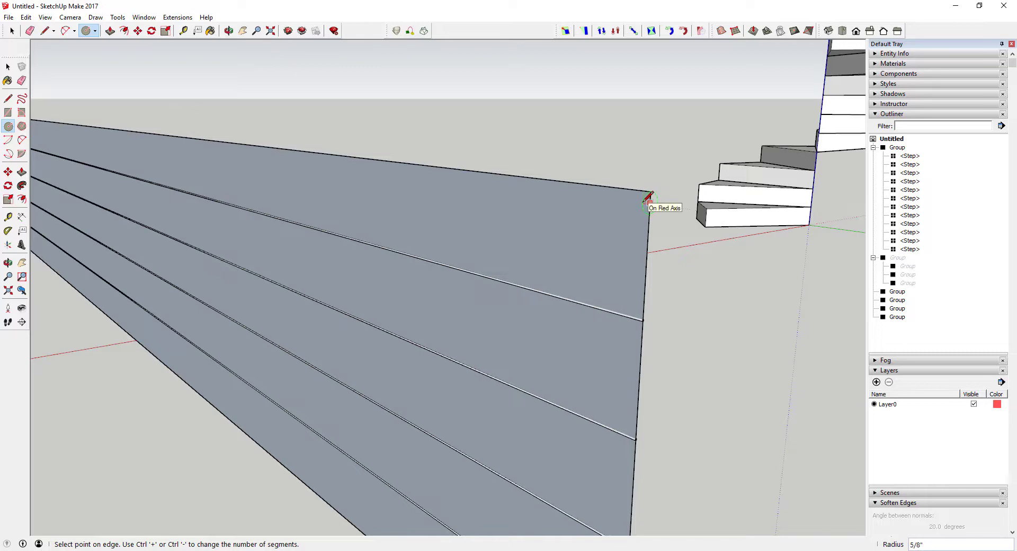
left_click(648, 200)
key("space")
scroll(648, 206, "up", 1)
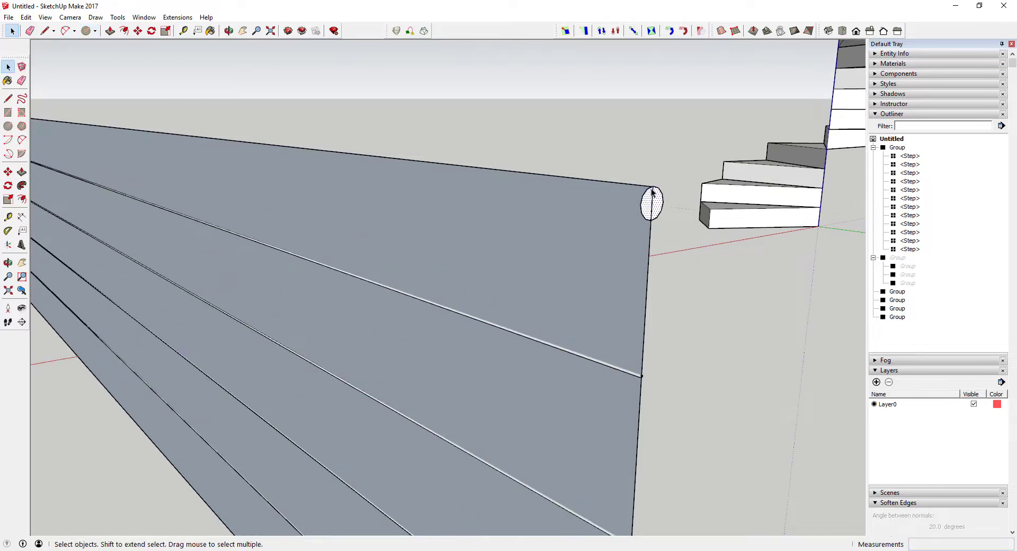
Try scaling the circle near the panel's upper corner, and undo both the scaling and the circle.
key("s")
left_click_drag(651, 205, 655, 201)
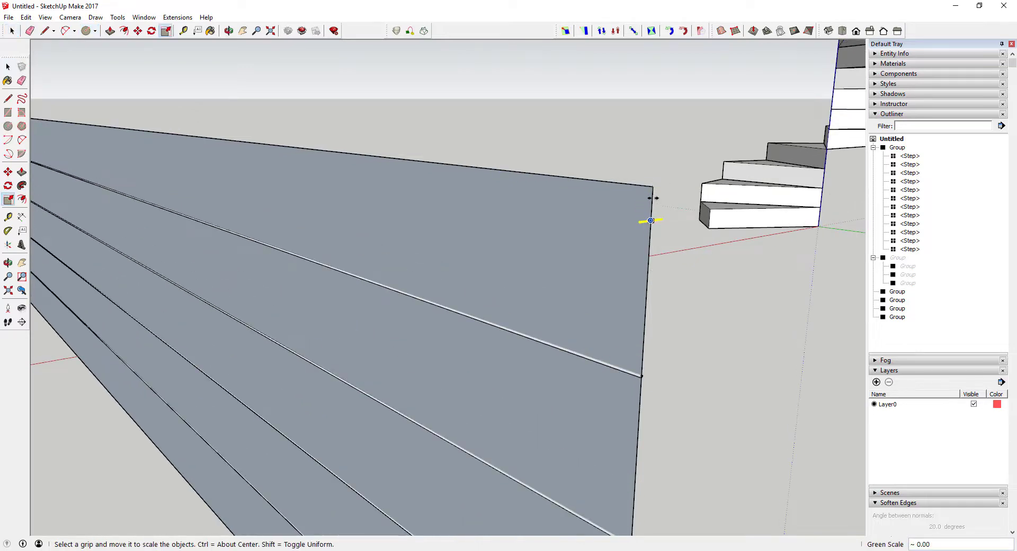
scroll(652, 200, "up", 5)
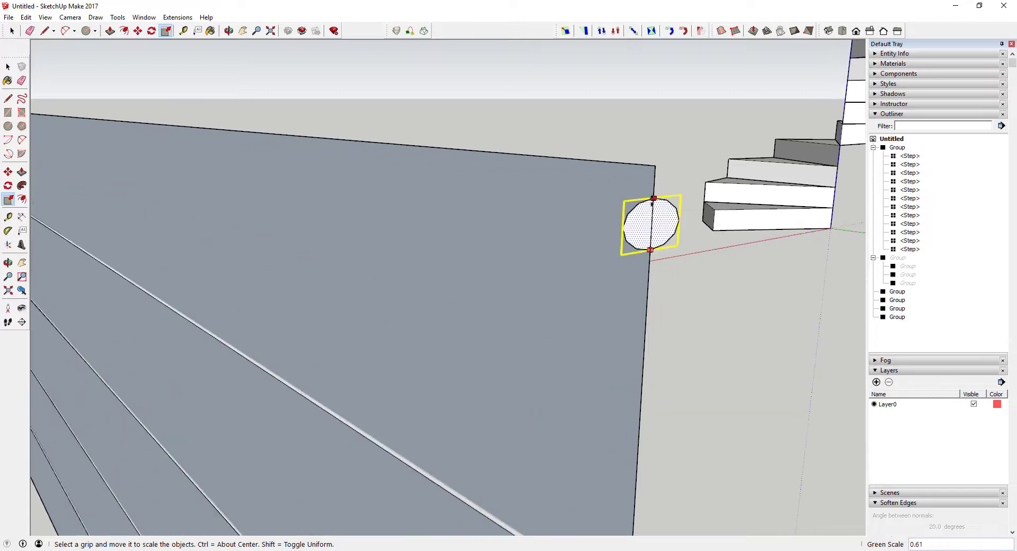
scroll(655, 205, "down", 1)
left_click_drag(654, 206, 651, 200)
key("space")
key("ctrl+z")
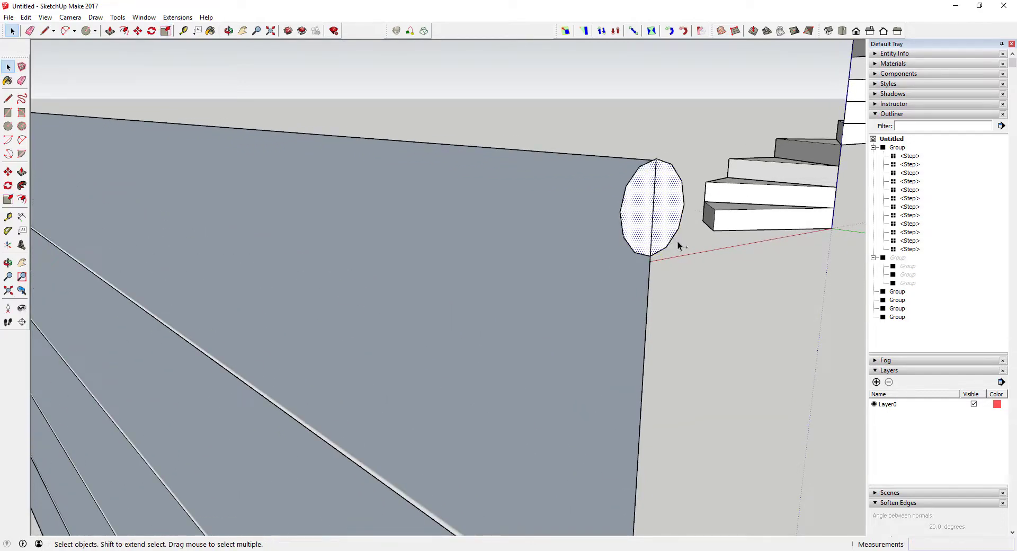
key("ctrl+z")
Draw a 24-sided circle of about 5/16" radius on the end edge below the panel's upper corner and group it.
key("c")
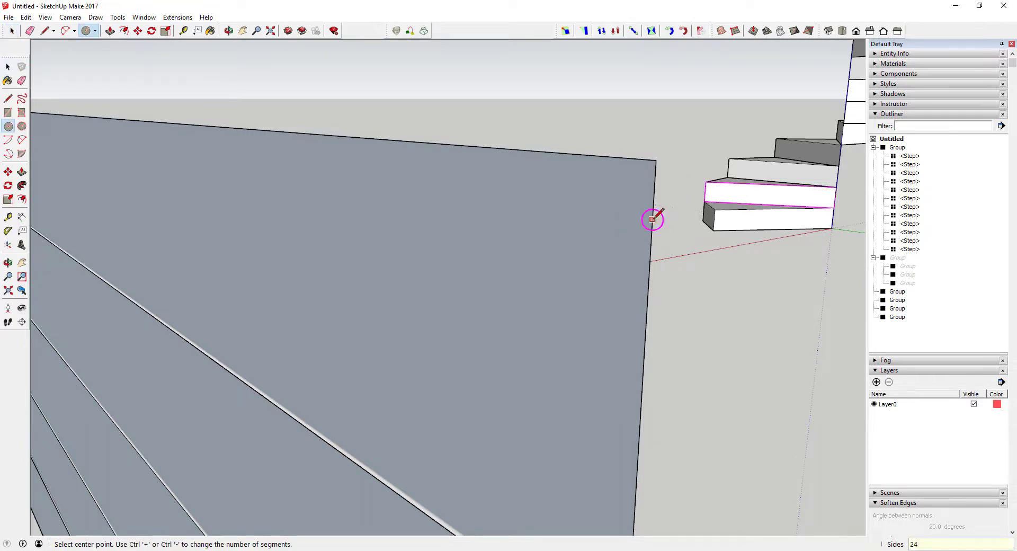
left_click(652, 219)
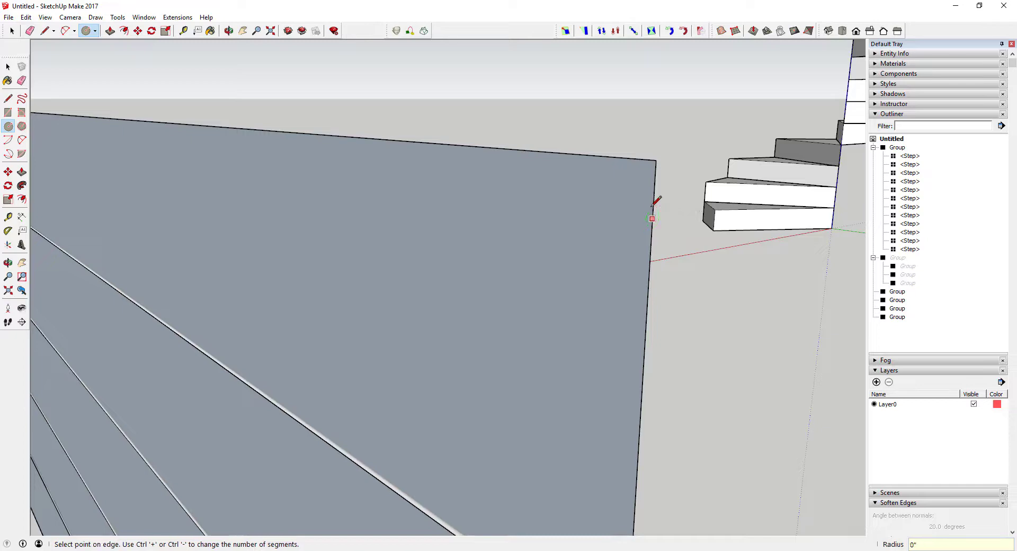
left_click(654, 194)
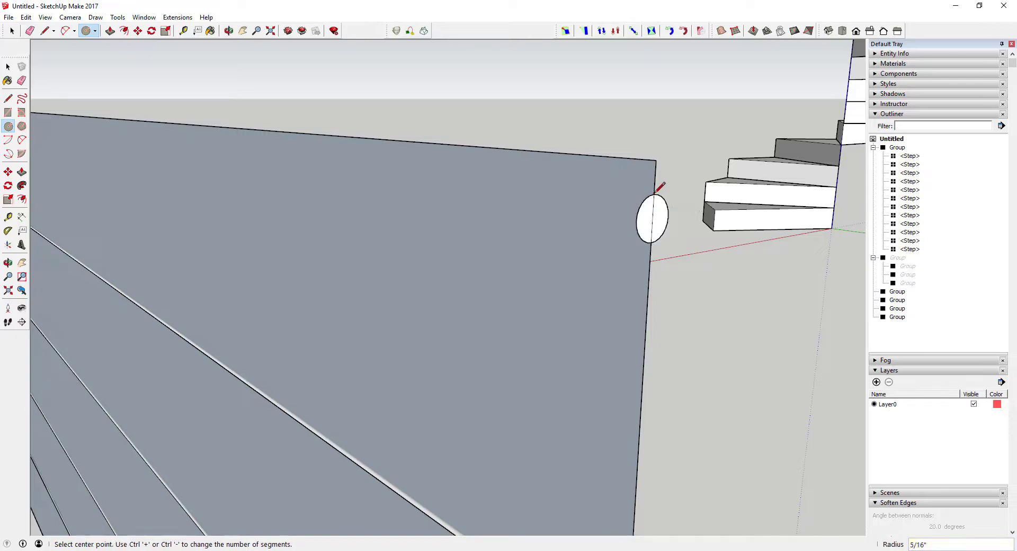
key("space")
right_click(657, 220)
left_click(703, 317)
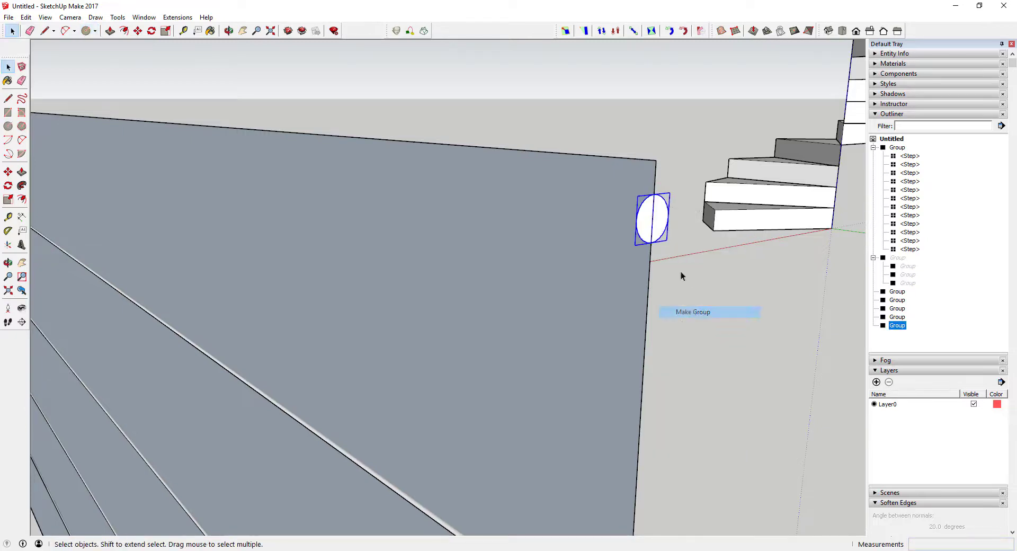
Extrude the circle inside its group 18' along the panel's full length as the top rail.
double_click(654, 221)
left_click(655, 224)
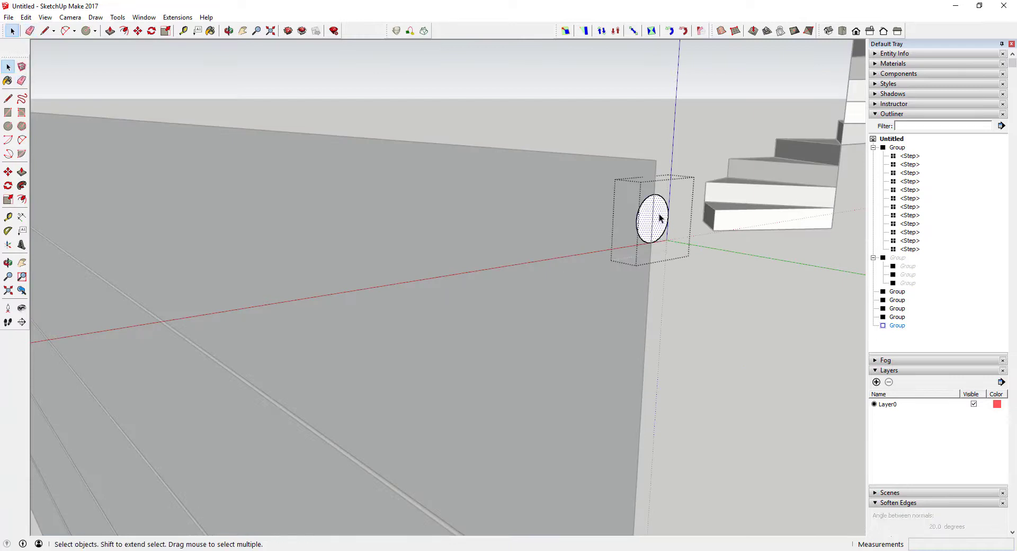
key("s")
left_click_drag(653, 195, 654, 217)
key("space")
middle_click_drag(655, 217, 660, 241)
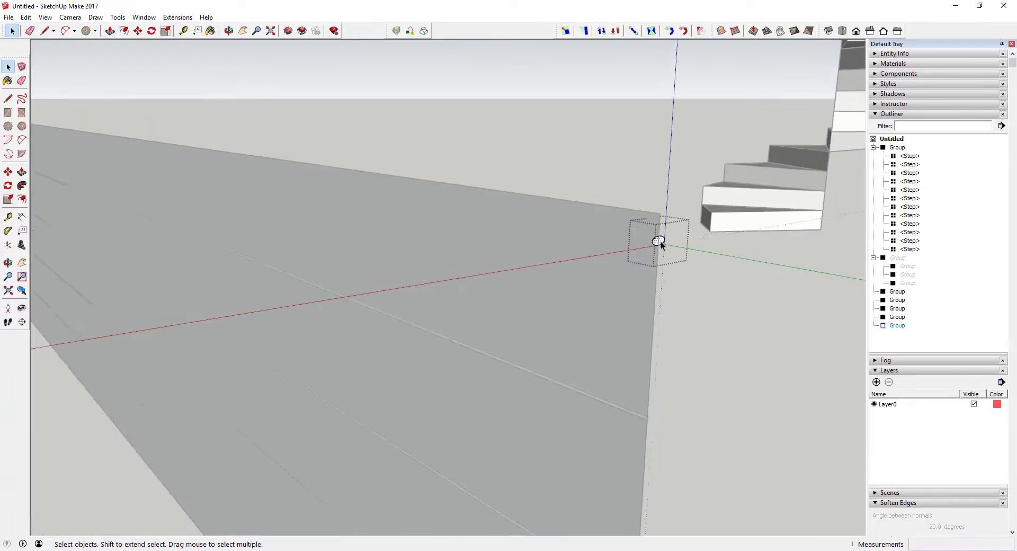
key("p")
left_click(659, 243)
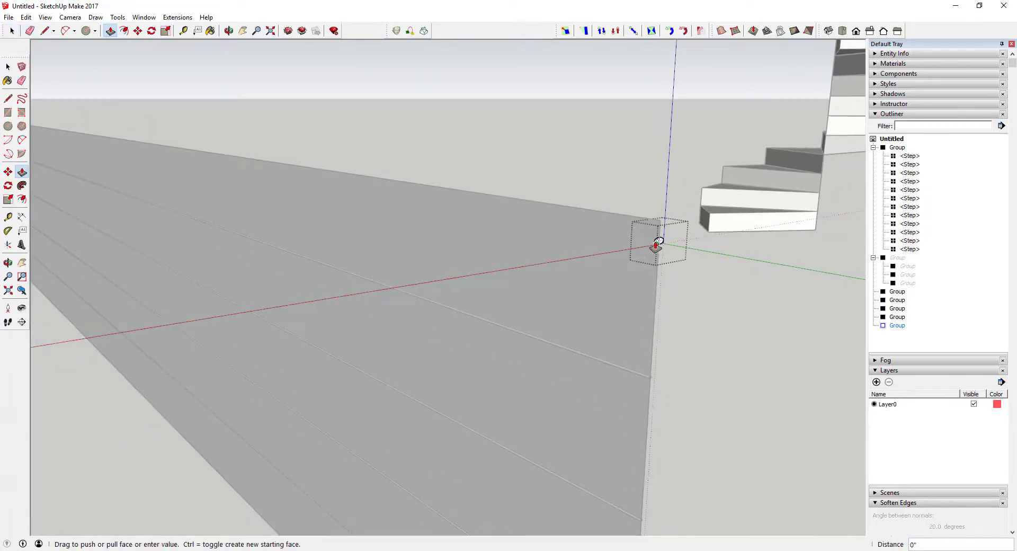
scroll(438, 241, "down", 4)
left_click(92, 149)
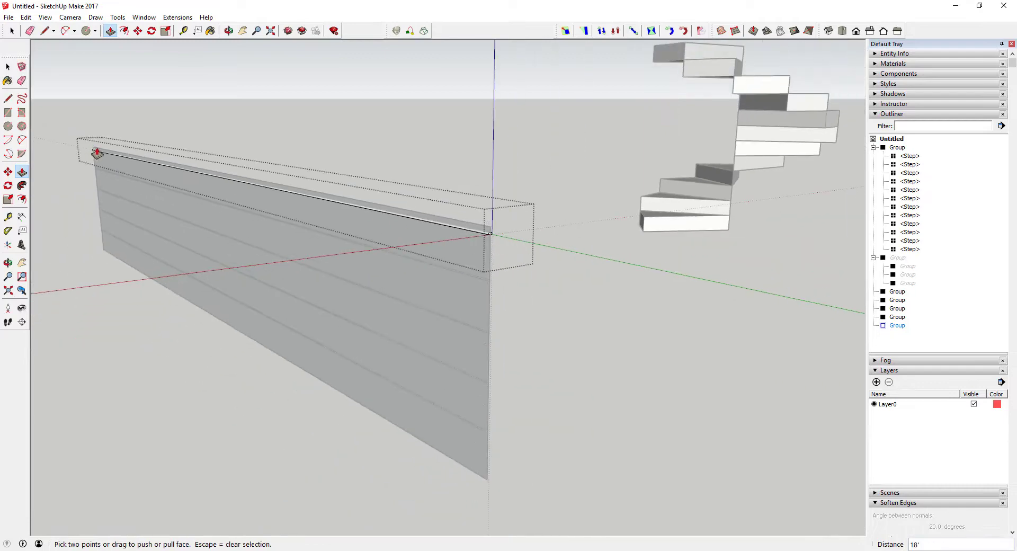
key("space")
left_click(582, 271)
Combine the top rail and the four horizontal bars on the flat panel into one group.
middle_click_drag(583, 271, 469, 315)
scroll(474, 234, "up", 3)
middle_click_drag(473, 234, 491, 221)
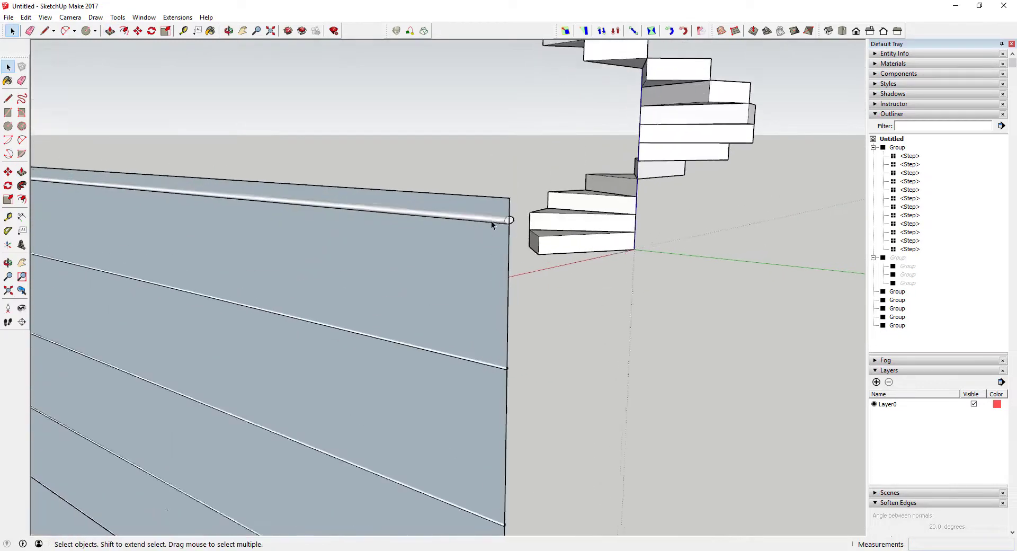
scroll(491, 221, "up", 2)
left_click(514, 219)
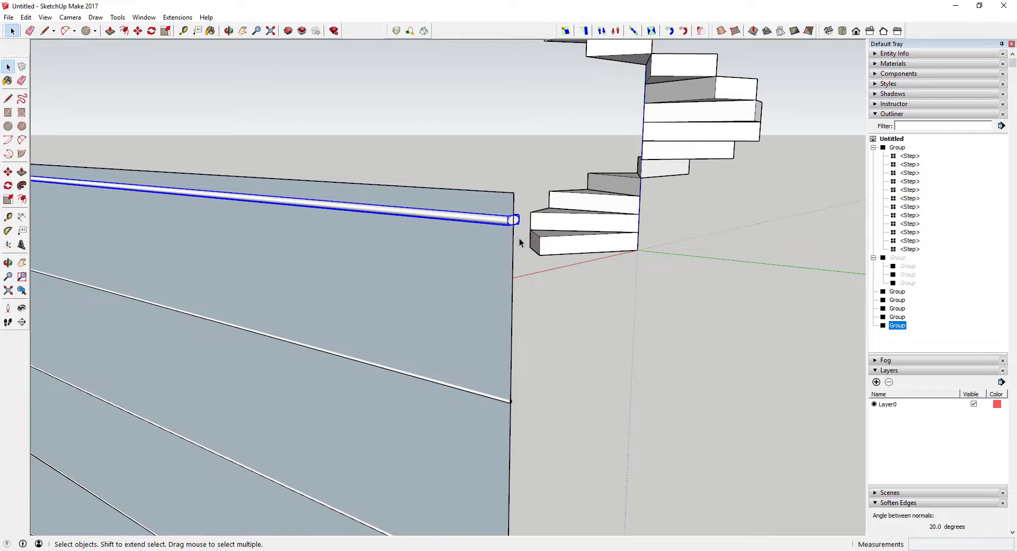
scroll(516, 246, "down", 3)
scroll(500, 274, "up", 3)
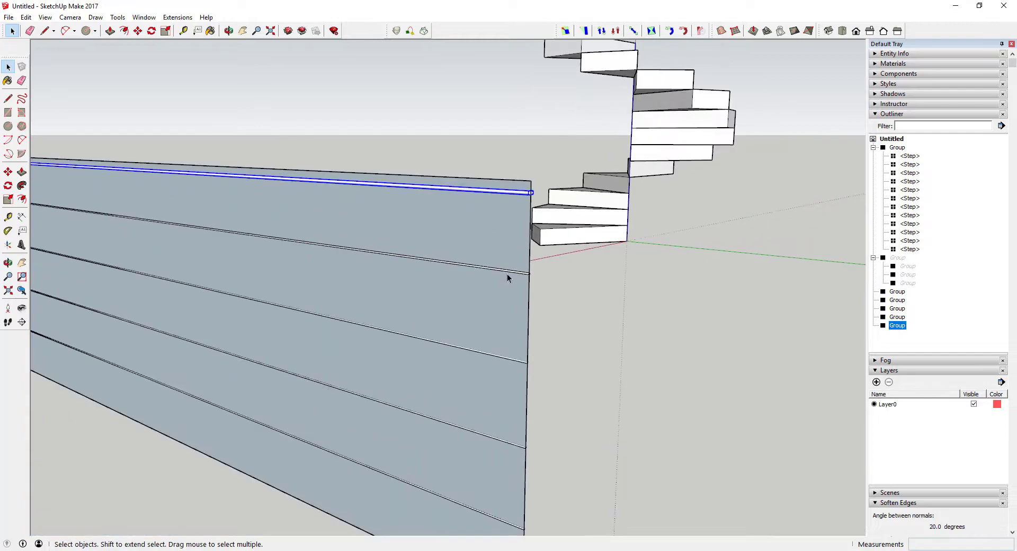
left_click(508, 274, "shift")
left_click(517, 364, "shift")
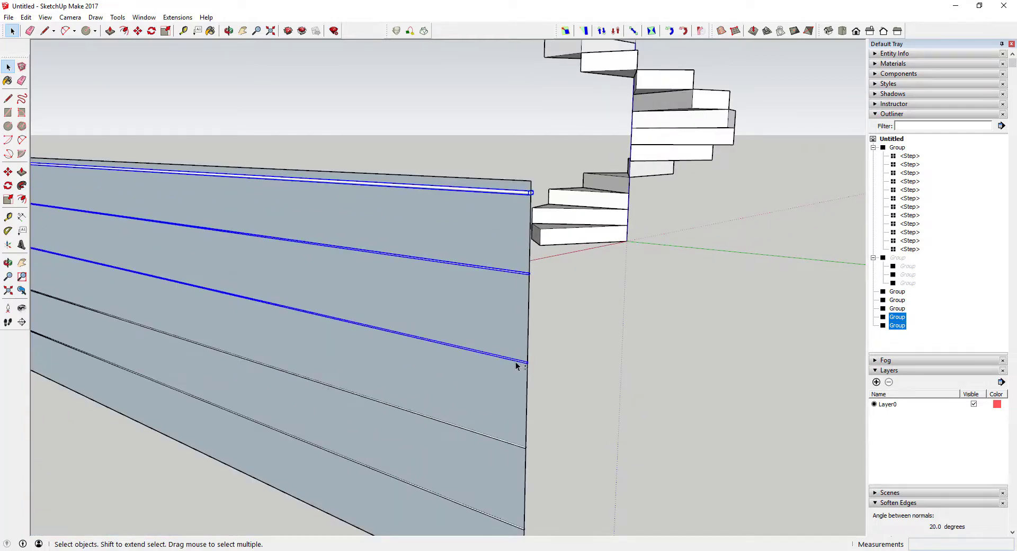
left_click(515, 448, "shift")
middle_click_drag(512, 434, 527, 403)
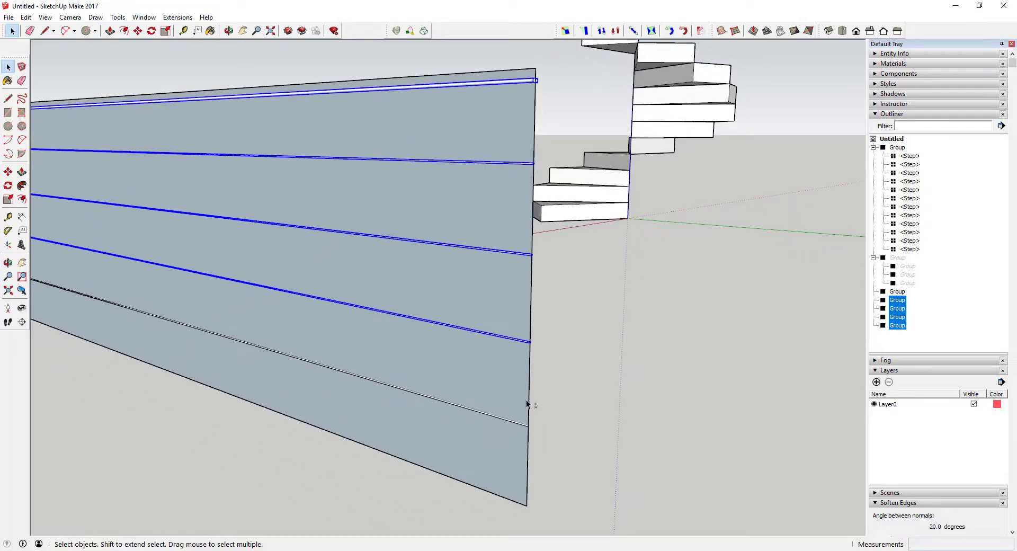
left_click(519, 426, "shift")
right_click(519, 429)
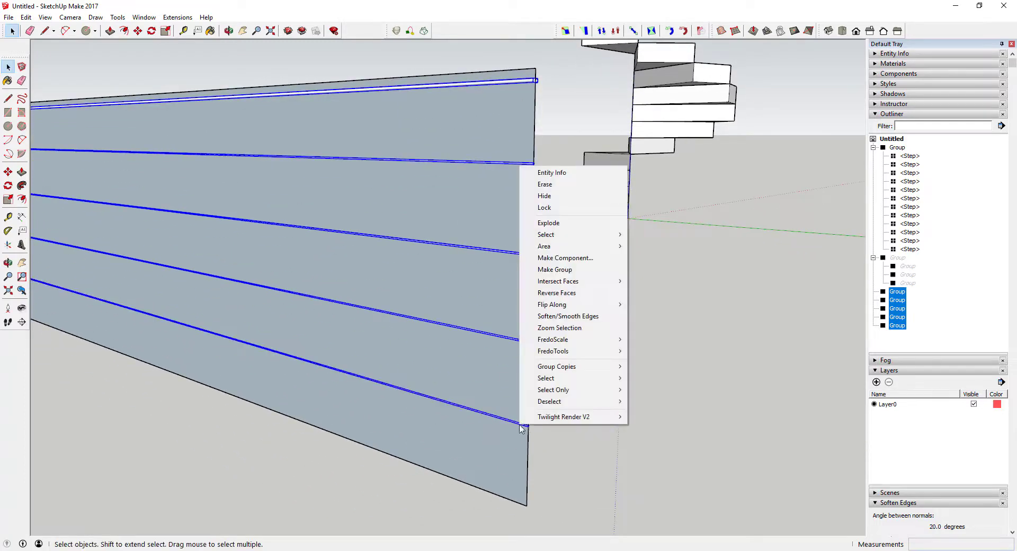
left_click(578, 275)
middle_click_drag(578, 275, 592, 296)
double_click(554, 294)
left_click(613, 303)
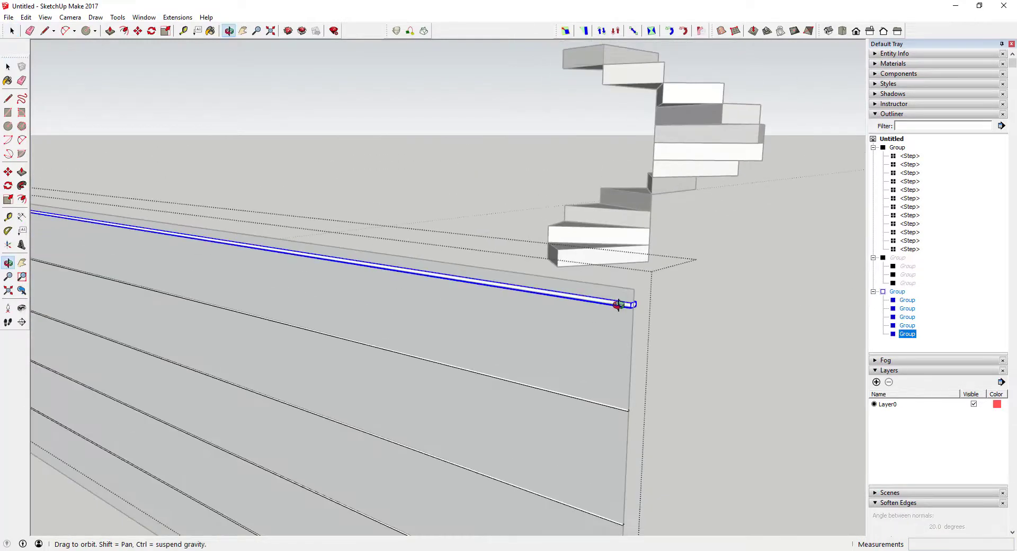
key("s")
scroll(318, 232, "down", 3)
scroll(101, 217, "up", 8)
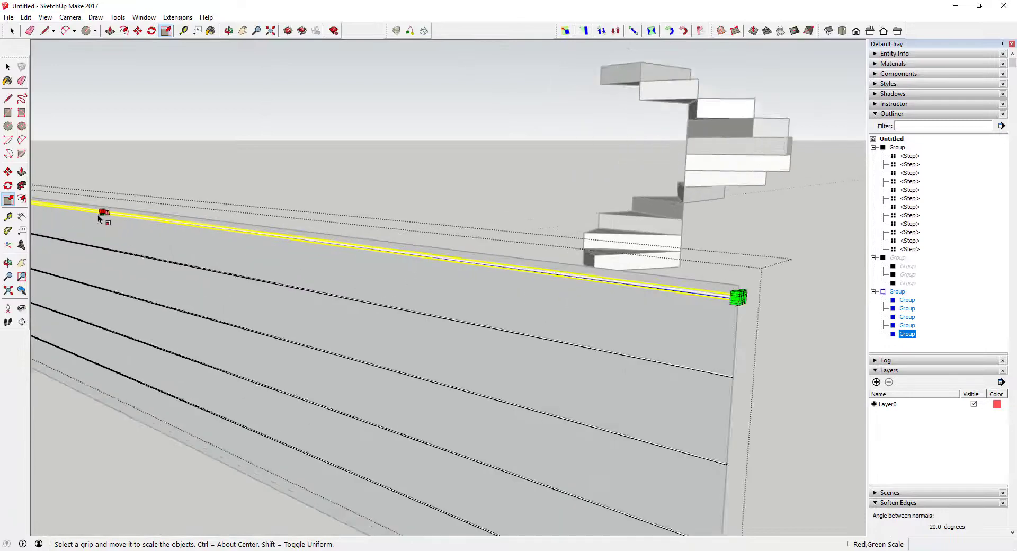
left_click_drag(98, 212, 59, 221)
key("Escape")
scroll(212, 222, "down", 5)
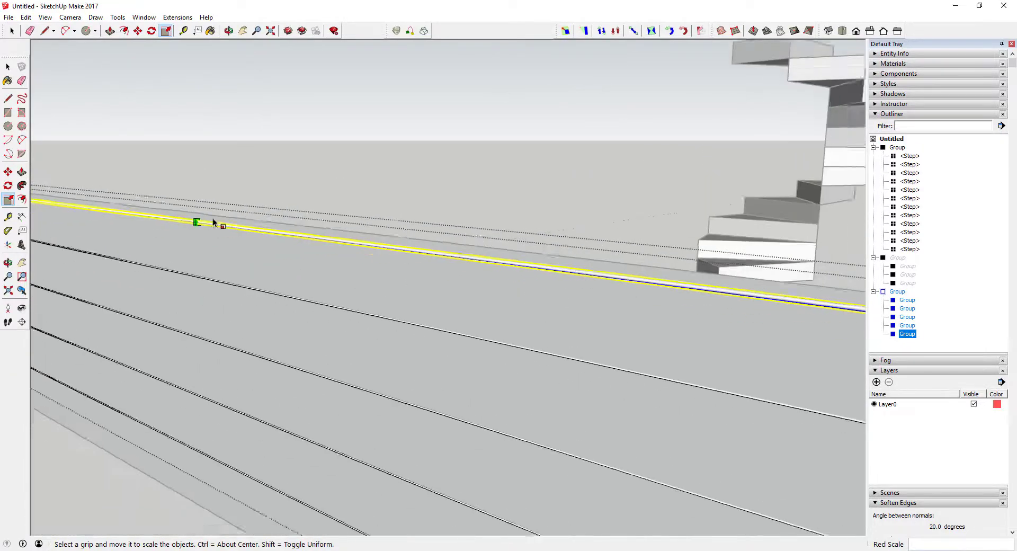
key("space")
scroll(214, 222, "down", 5)
scroll(373, 214, "down", 1)
Explode the nested top rail and bar groups inside the combined group, and close that group.
left_click(365, 210)
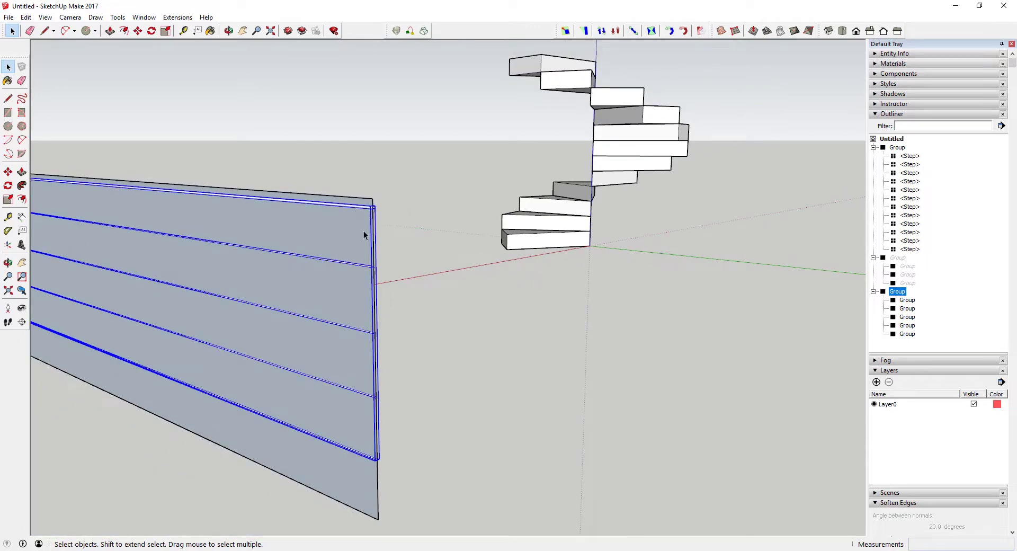
middle_click_drag(366, 222, 541, 244)
scroll(562, 233, "up", 1)
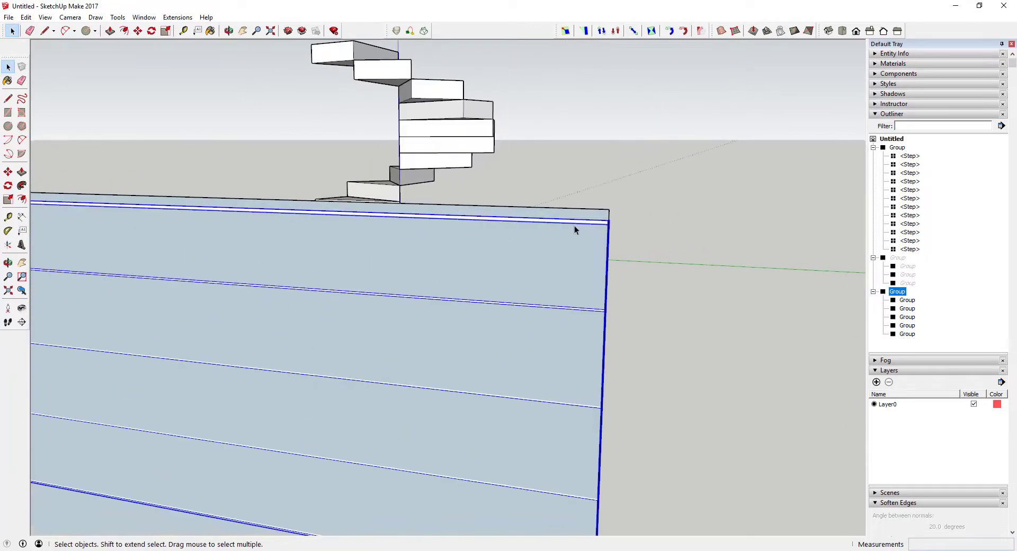
double_click(586, 224)
left_click(585, 223)
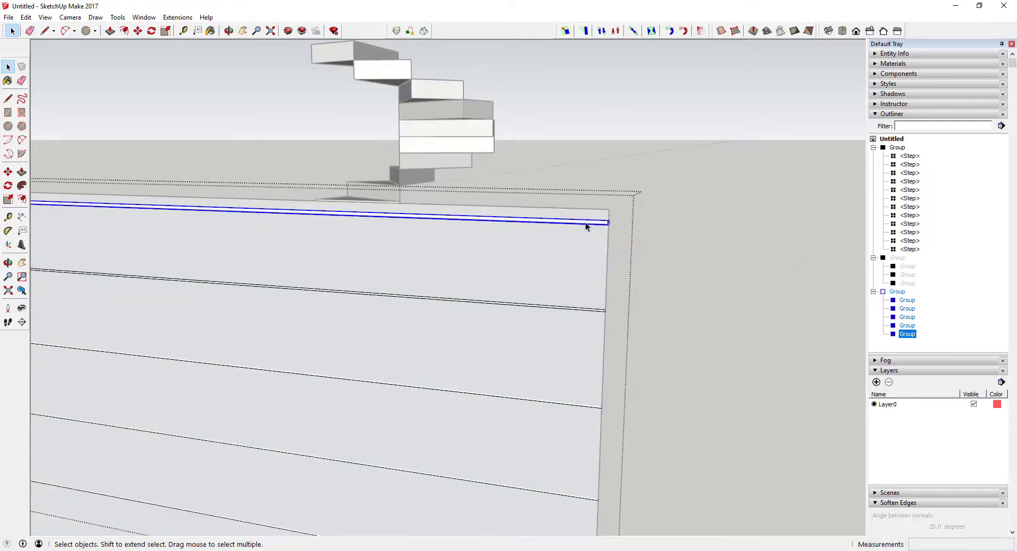
key("ctrl+a")
right_click(591, 221)
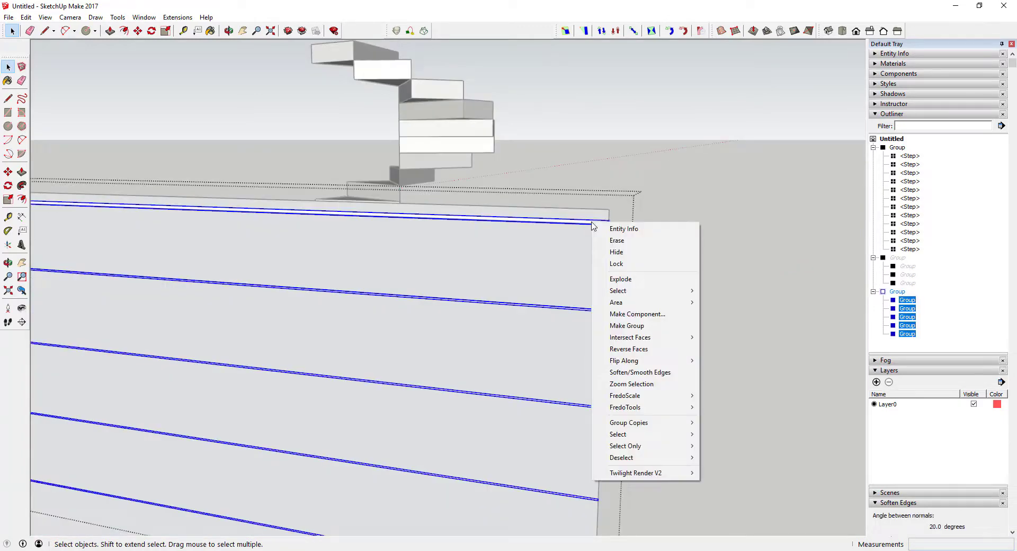
left_click(625, 279)
middle_click_drag(627, 280, 750, 299)
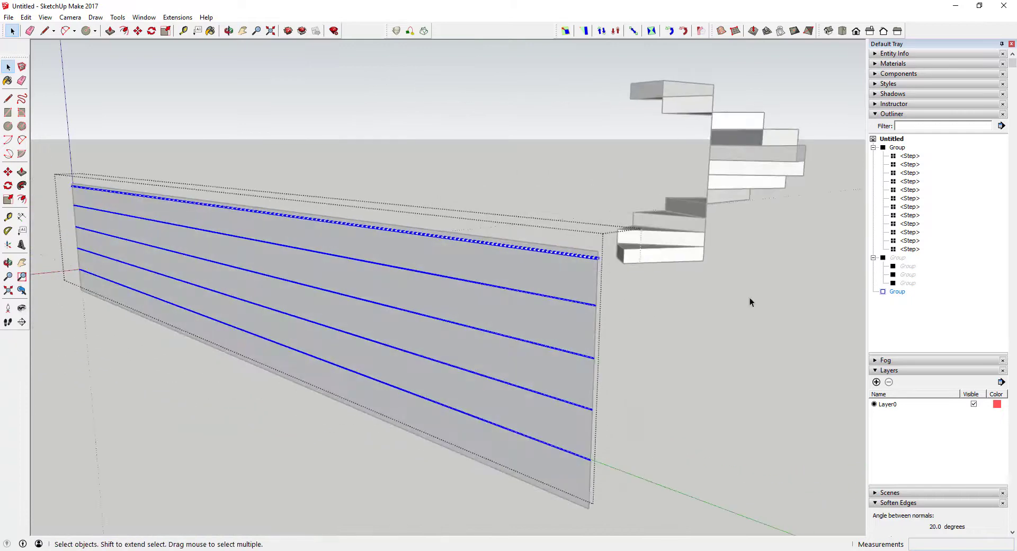
left_click(671, 311)
Unhide the Flowify setup group with the faceted railing and the gridded flat panel.
left_click(585, 260)
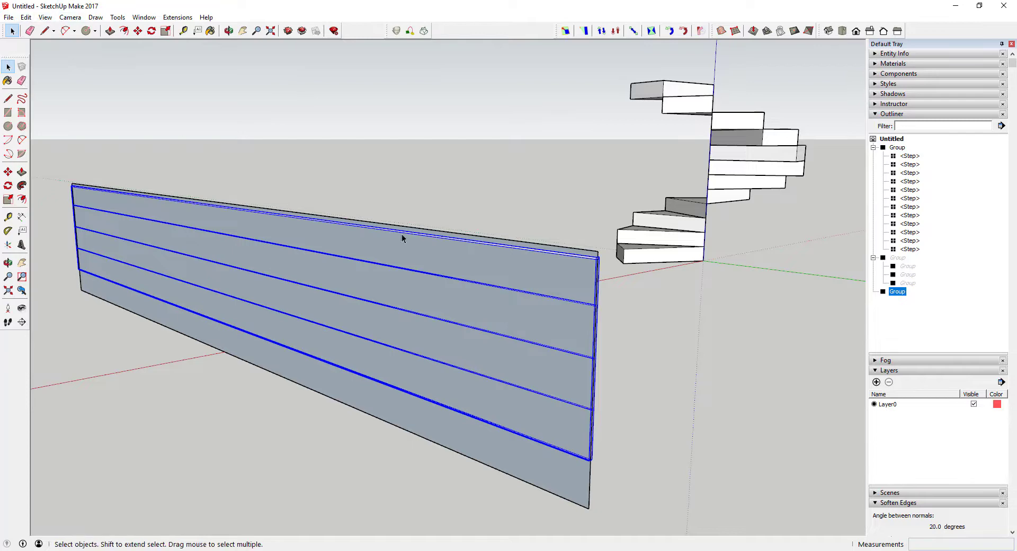
left_click(45, 17)
mouse_move(26, 17)
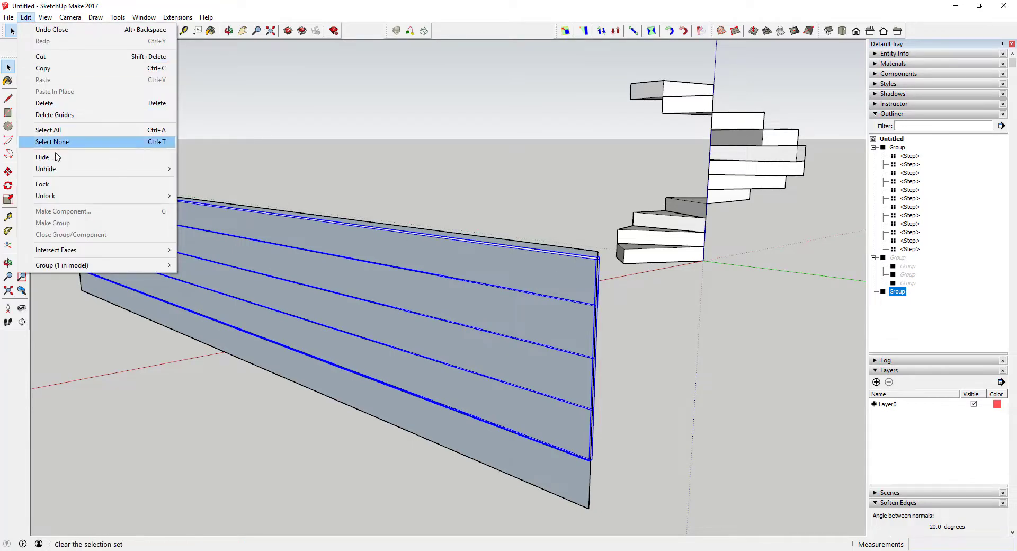
mouse_move(58, 170)
left_click(214, 192)
middle_click_drag(577, 288, 564, 262)
scroll(564, 262, "up", 3)
scroll(604, 255, "up", 2)
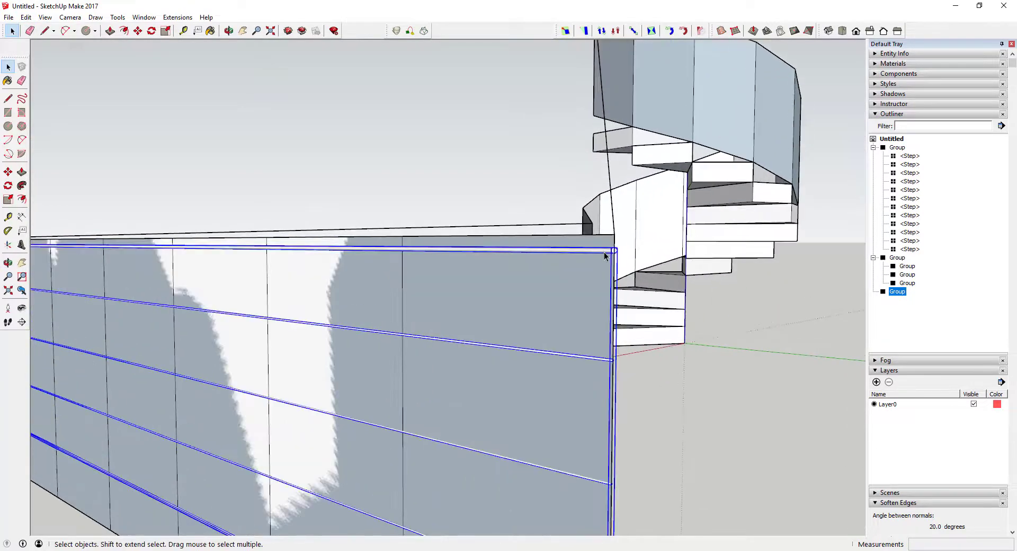
left_click(729, 413)
Run Flowify on the bar group and the railing setup group to wrap the bars around the spiral stair.
scroll(619, 253, "up", 3)
scroll(586, 256, "down", 4)
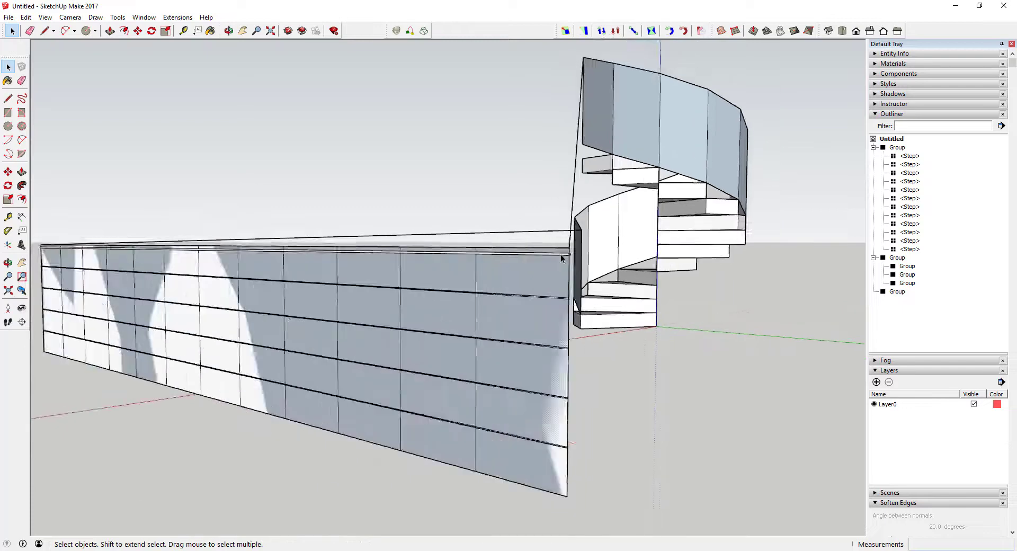
scroll(562, 257, "up", 3)
left_click(566, 256)
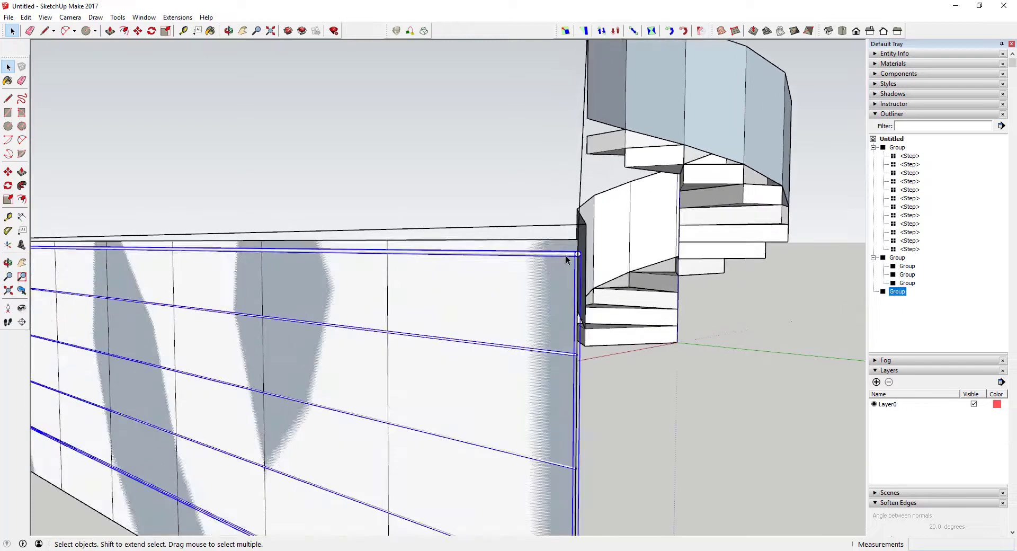
left_click(664, 110, "shift")
scroll(661, 315, "down", 4)
middle_click_drag(666, 241, 660, 269)
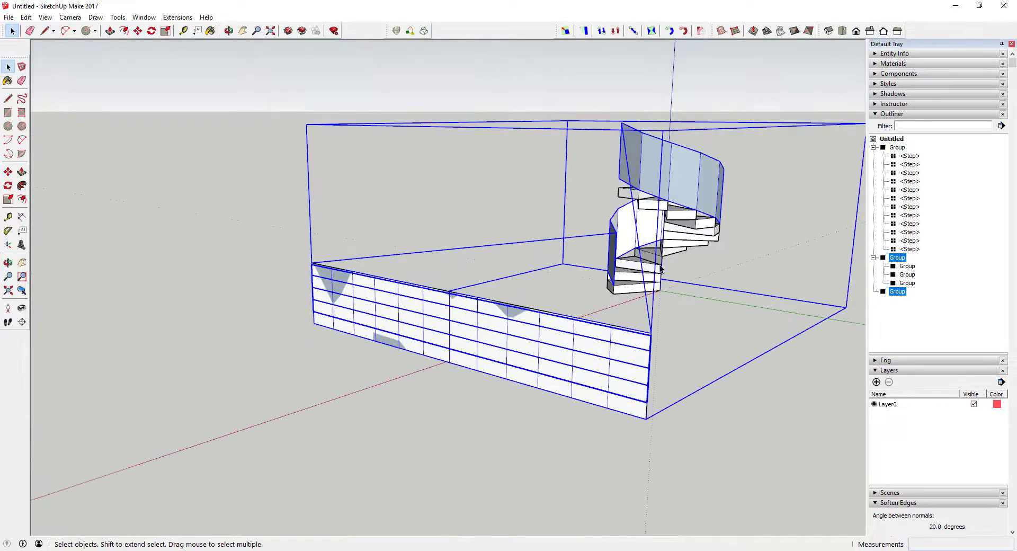
scroll(631, 338, "up", 5)
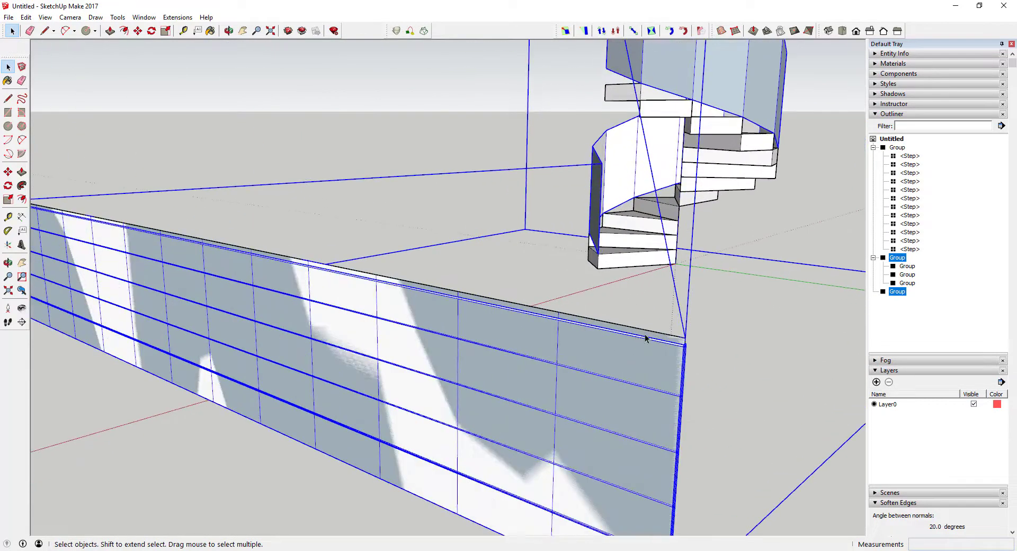
scroll(646, 338, "down", 5)
left_click(183, 18)
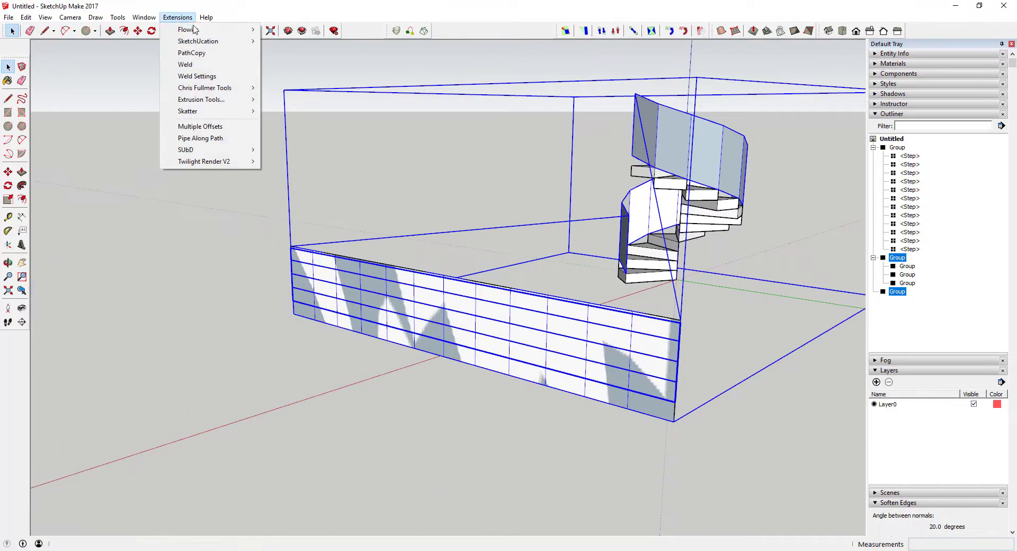
mouse_move(197, 32)
left_click(276, 30)
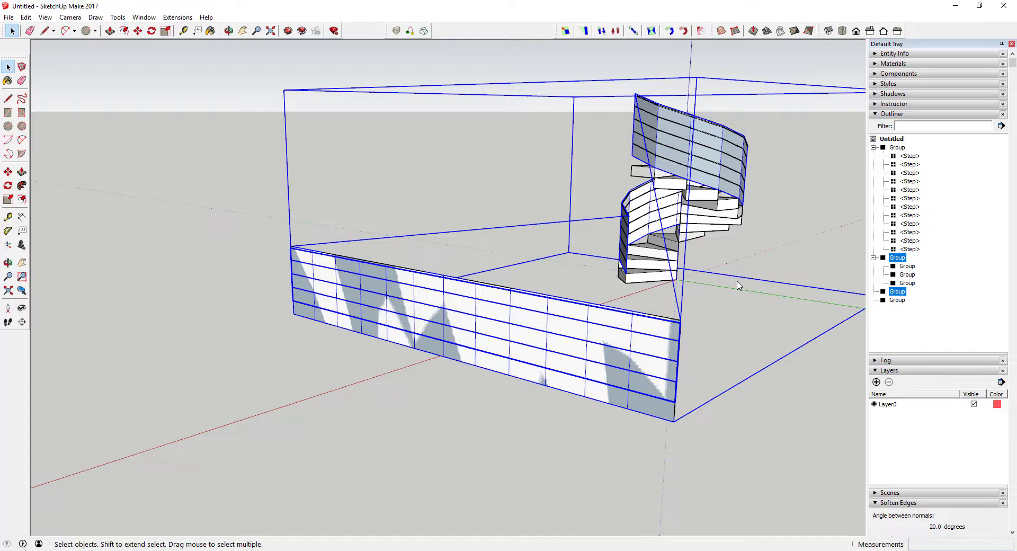
Examine the bars and top rail wrapped on the faceted railing from several sides.
left_click(717, 302)
scroll(649, 220, "up", 6)
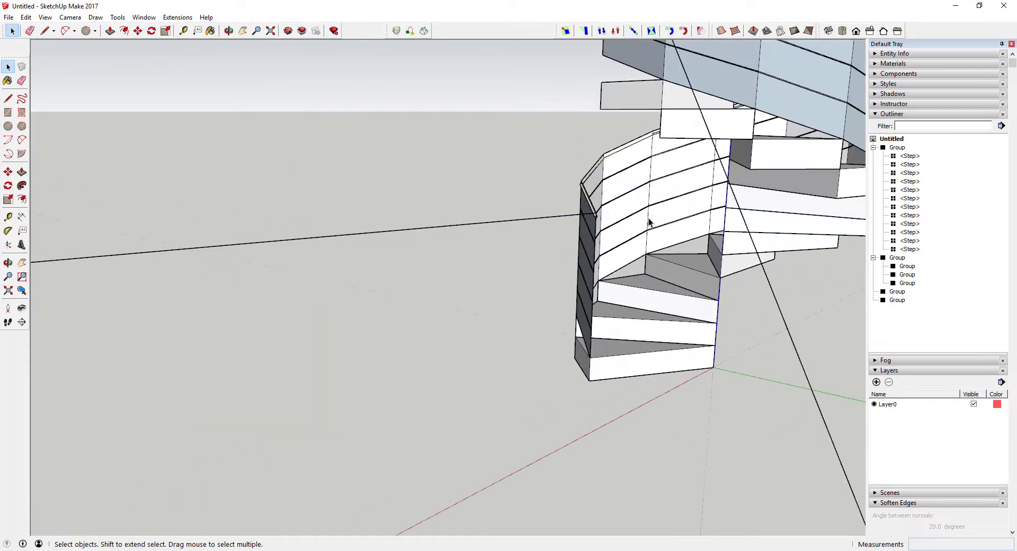
middle_click_drag(648, 221, 742, 230)
scroll(598, 227, "up", 4)
middle_click_drag(607, 223, 651, 187)
scroll(664, 189, "down", 5)
scroll(635, 106, "down", 3)
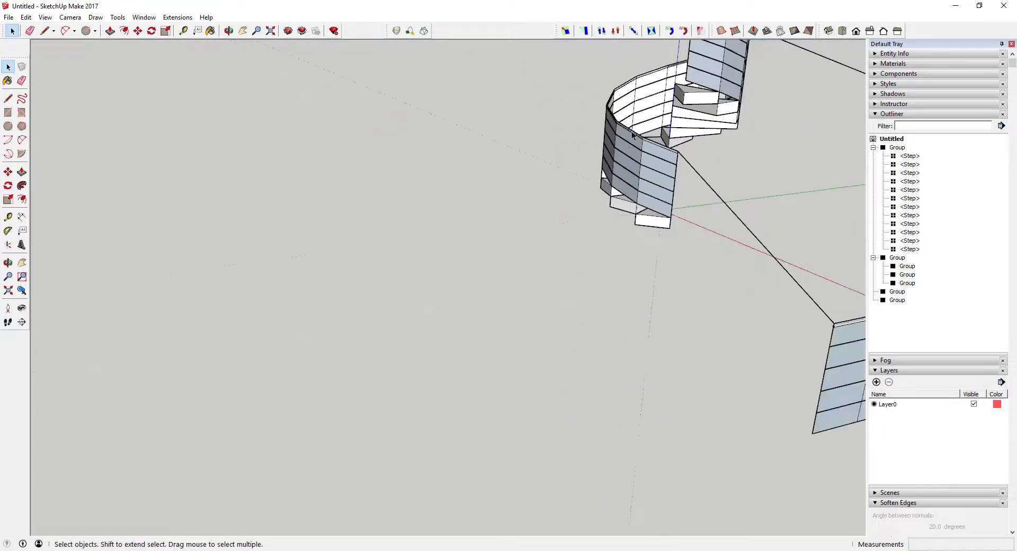
scroll(744, 163, "down", 3)
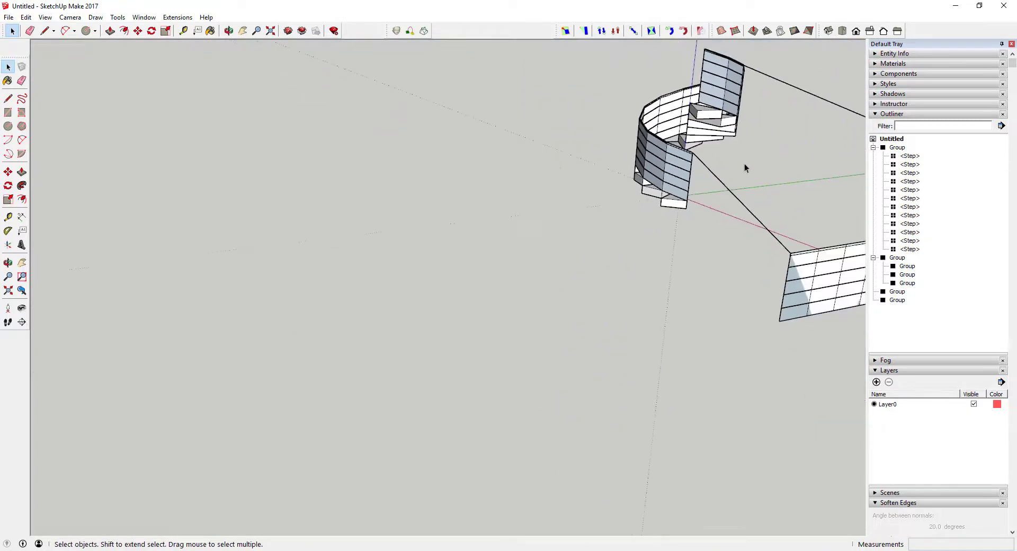
middle_click_drag(742, 166, 604, 204)
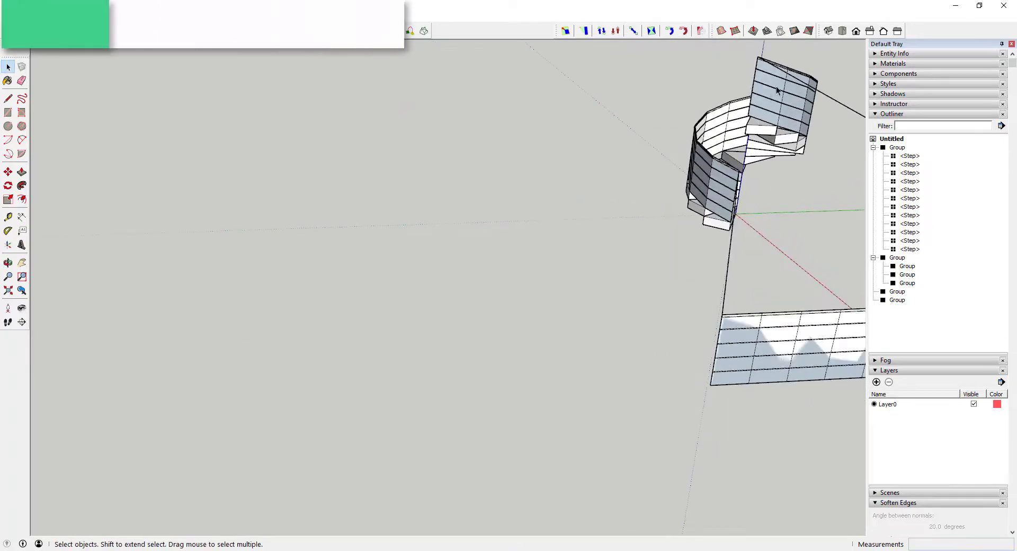
scroll(758, 175, "up", 2)
scroll(751, 194, "up", 1)
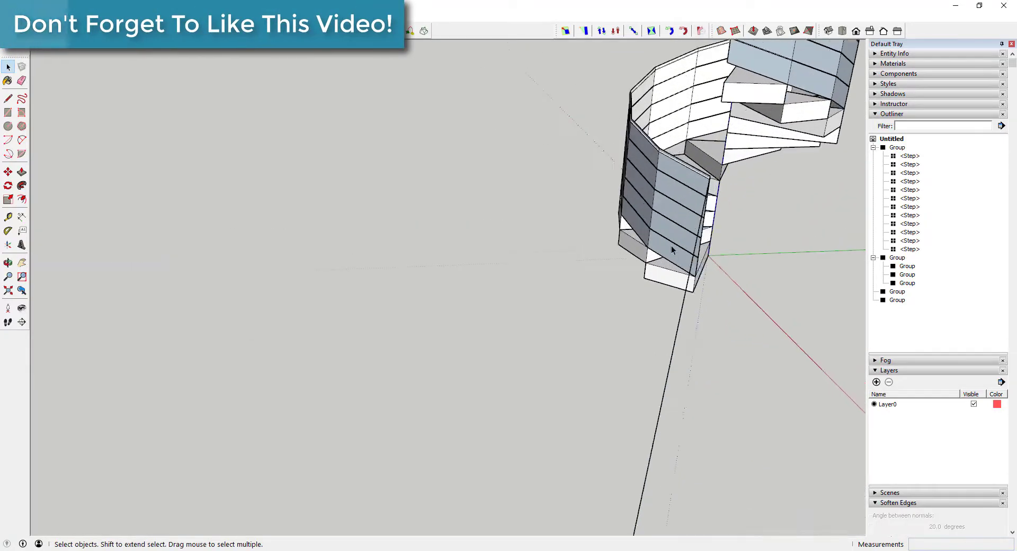
Hide the Flowify setup group with the faceted railing, leaving the wrapped bars around the stair.
right_click(675, 239)
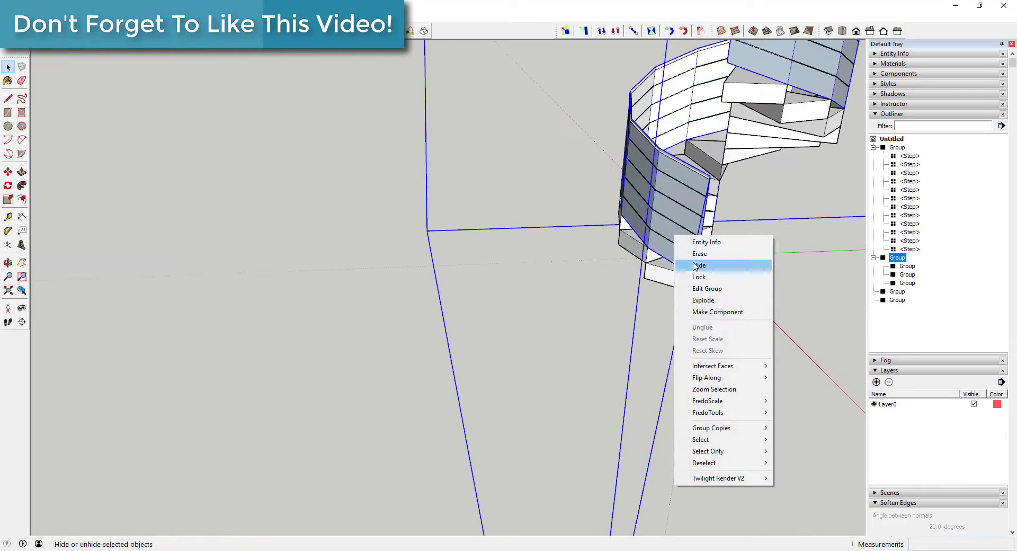
left_click(684, 265)
middle_click_drag(683, 264, 559, 202)
scroll(604, 183, "down", 2)
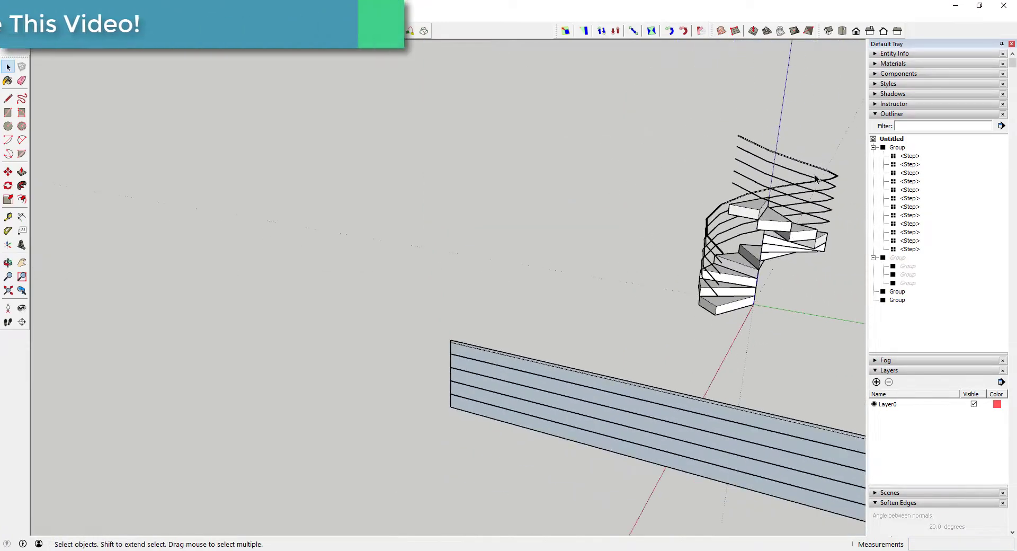
scroll(813, 180, "up", 4)
scroll(675, 177, "up", 2)
scroll(727, 249, "up", 2)
scroll(708, 281, "down", 5)
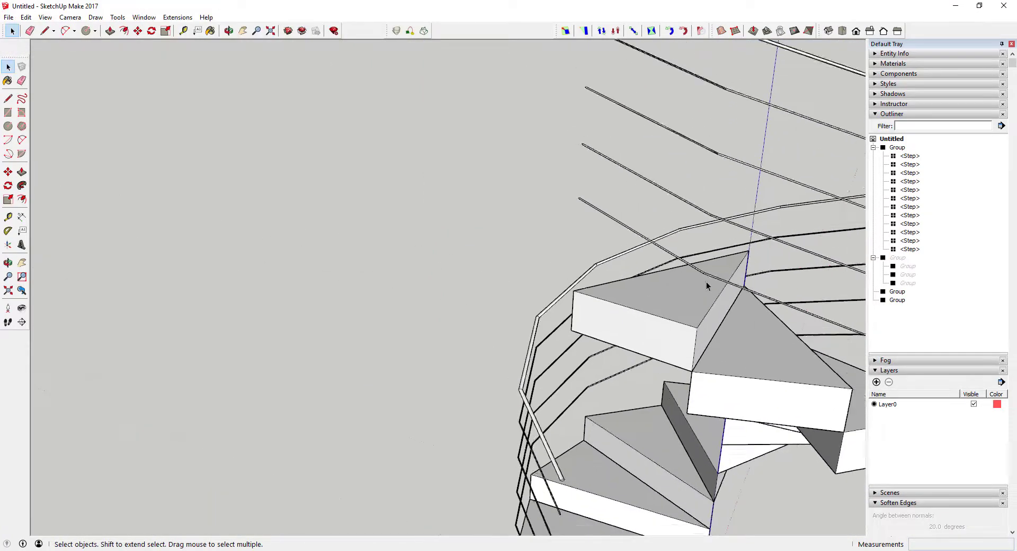
Undo hiding the setup group and the last Flowify run on the bars and rail.
middle_click_drag(715, 296, 630, 320)
scroll(628, 313, "down", 5)
key("ctrl+z")
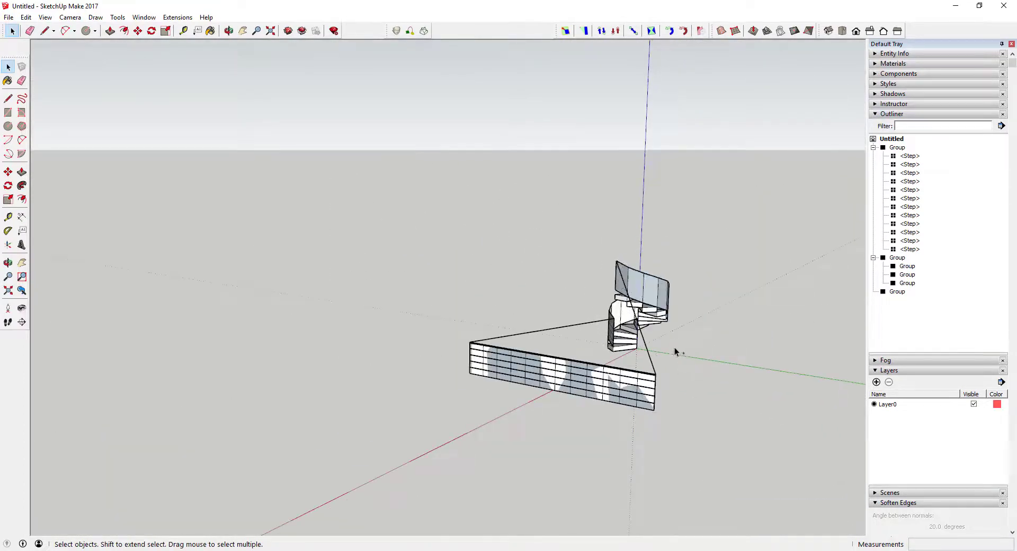
Widen the top rail inside the flat panel's bar group, scaling it about 3.61 along the red axis.
scroll(657, 380, "up", 6)
scroll(588, 367, "up", 3)
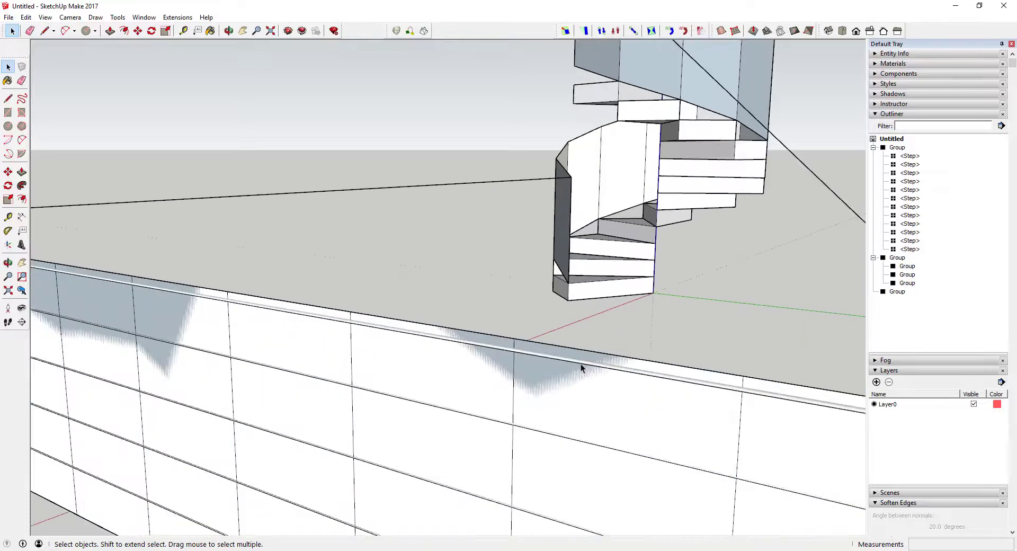
double_click(581, 367)
left_click(581, 366)
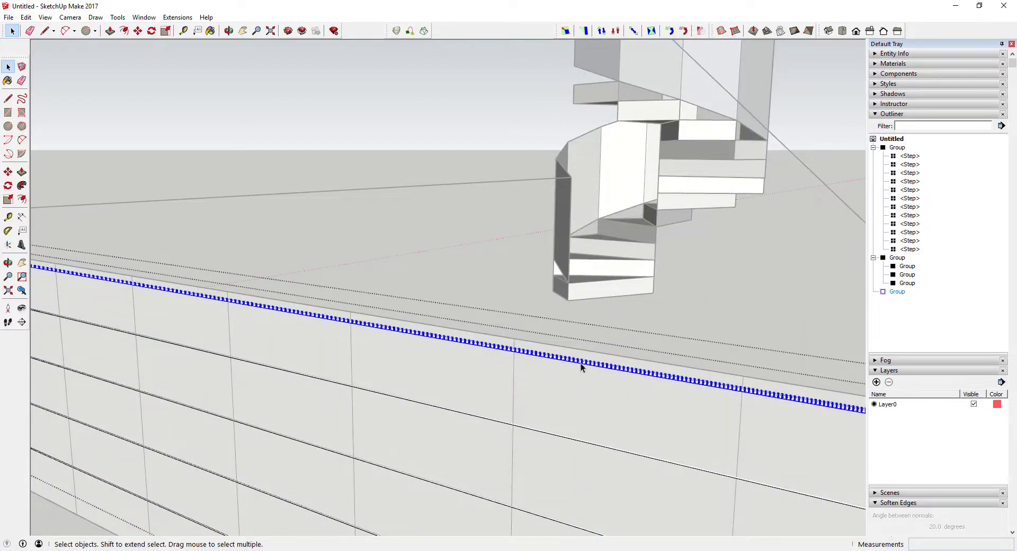
key("s")
middle_click_drag(406, 363, 299, 315)
scroll(300, 324, "up", 10)
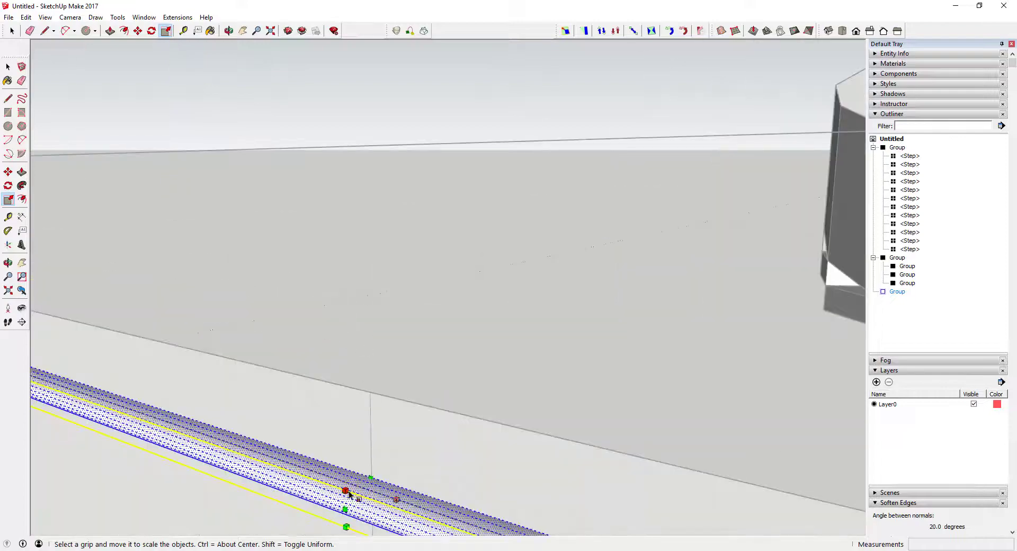
scroll(318, 492, "down", 10)
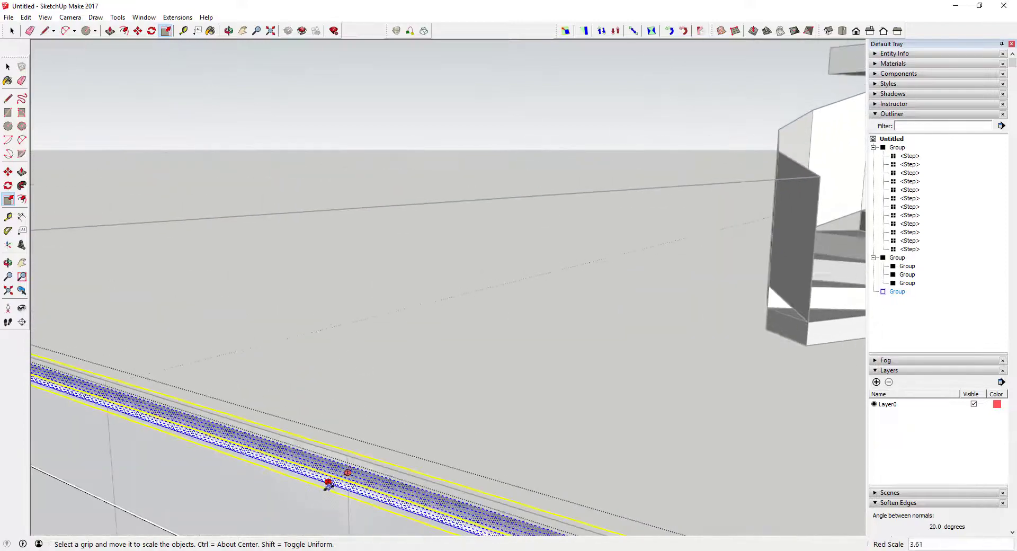
key("space")
Run Flowify on the bar group with the widened top rail and the railing setup group.
left_click(668, 158, "shift")
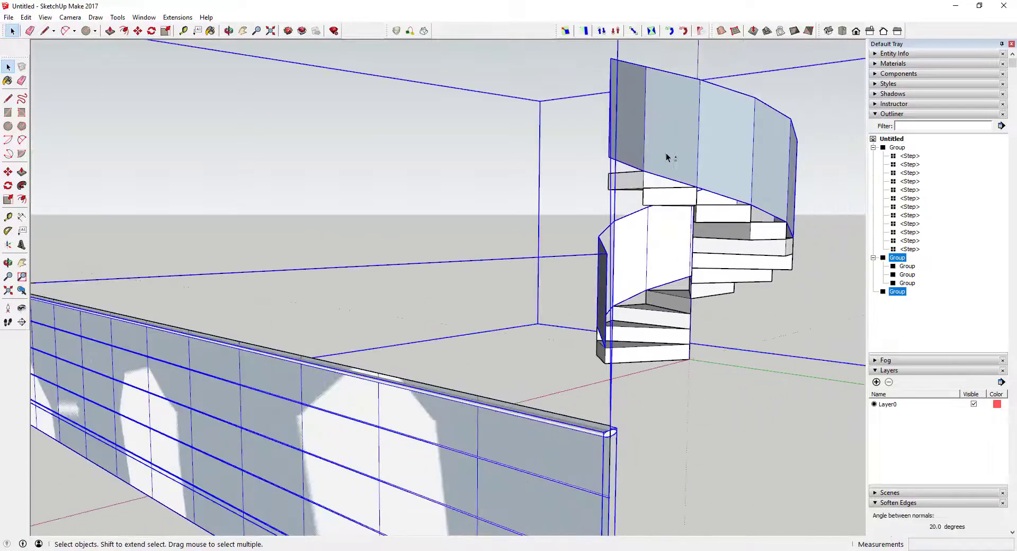
left_click(179, 17)
mouse_move(212, 28)
left_click(312, 30)
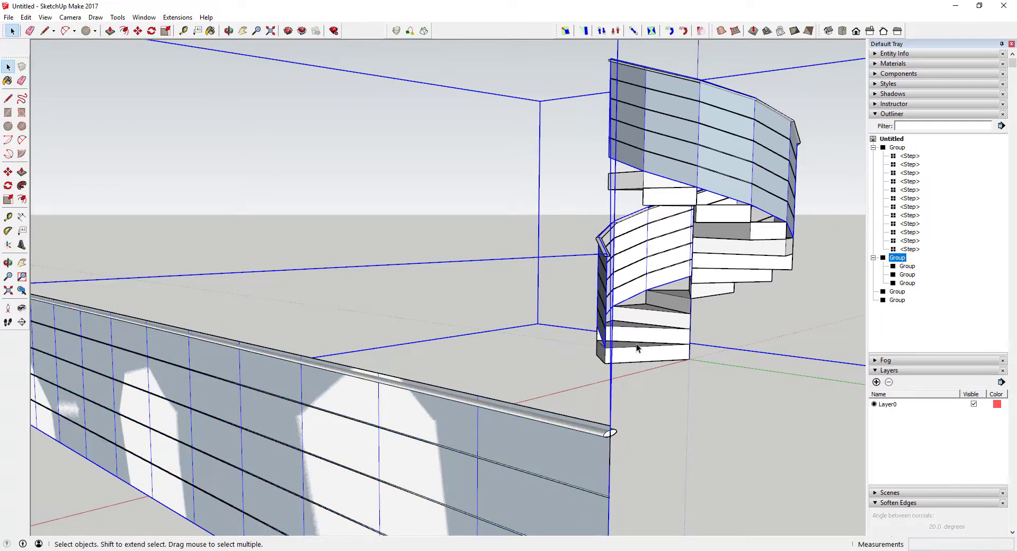
Hide the Flowify setup group, leaving the rewrapped bars and flat top rail around the stair.
right_click(610, 420)
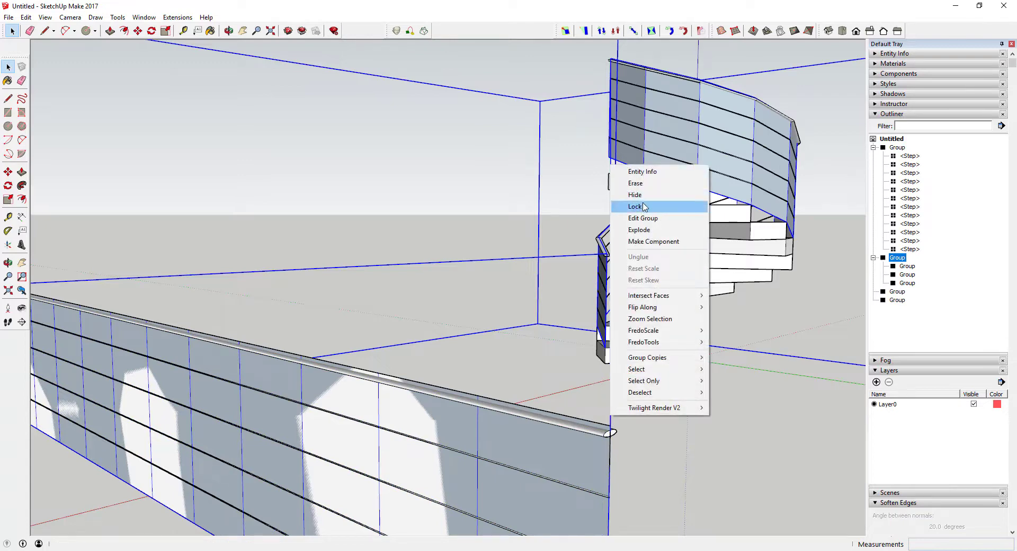
left_click(628, 200)
middle_click_drag(628, 199, 641, 179)
scroll(601, 193, "up", 3)
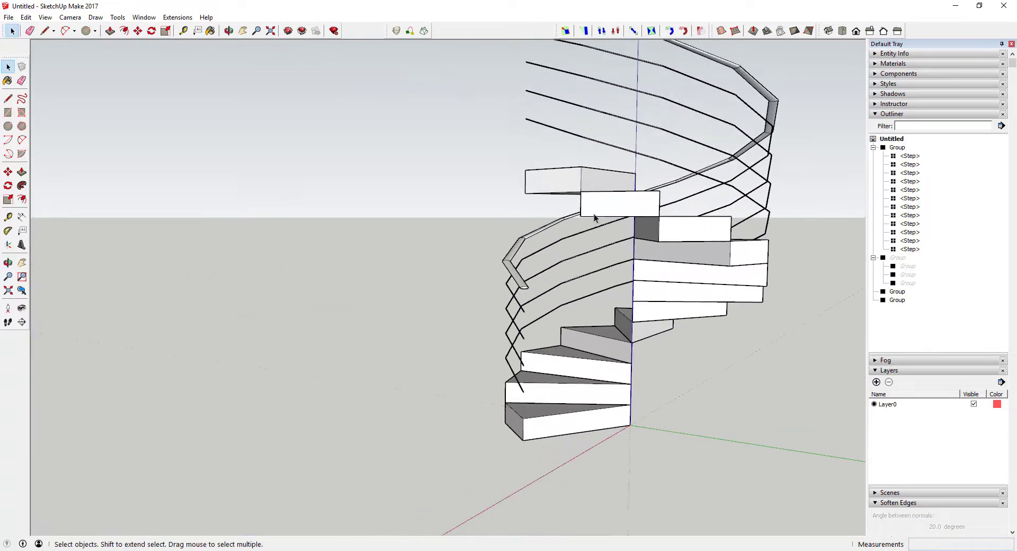
mouse_move(605, 291)
middle_mouse_down()
mouse_move(856, 308)
mouse_move(602, 301)
middle_mouse_up()
scroll(534, 313, "up", 1)
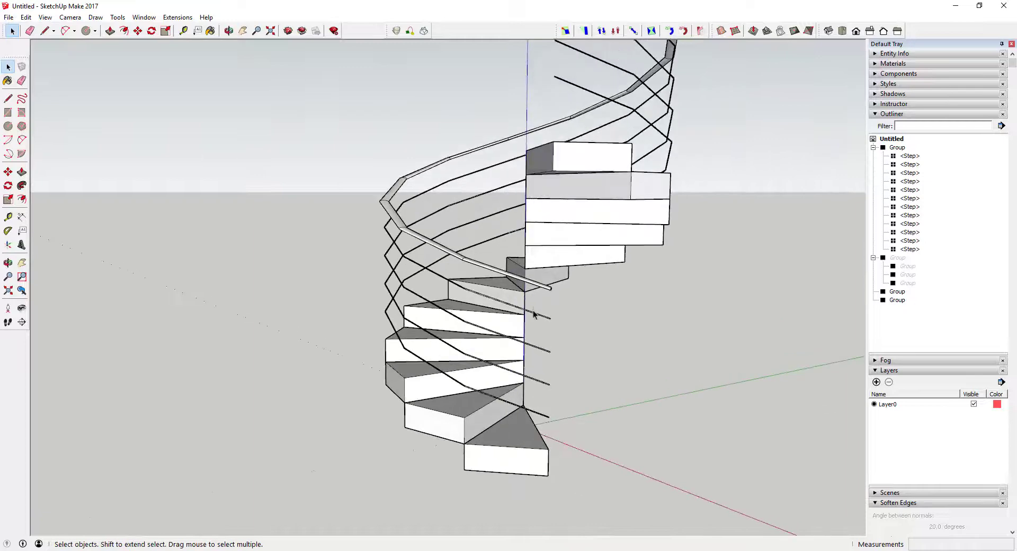
scroll(579, 383, "down", 4)
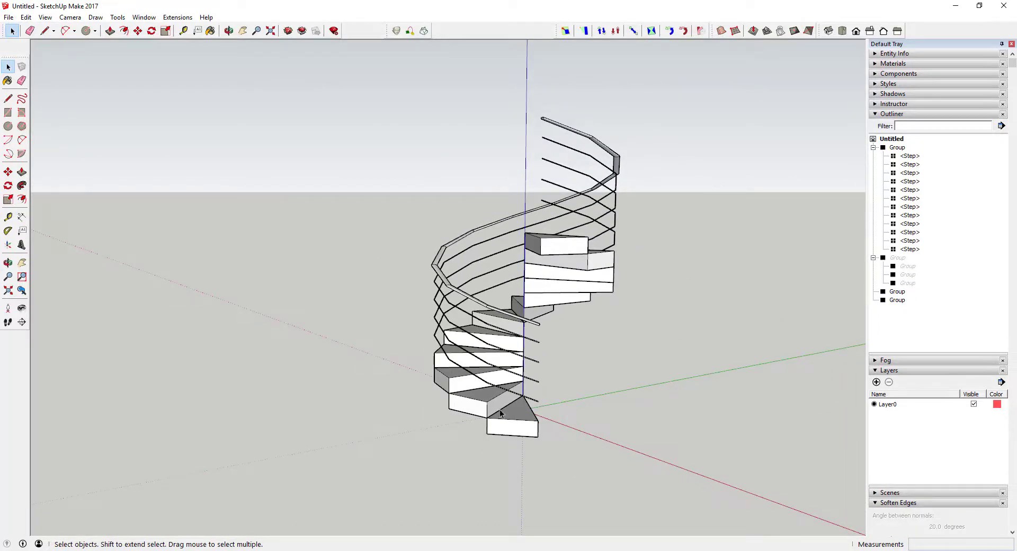
Open the lowest step component and draw a circle of about 1 1/8" radius centred on its outer top corner.
scroll(487, 416, "up", 5)
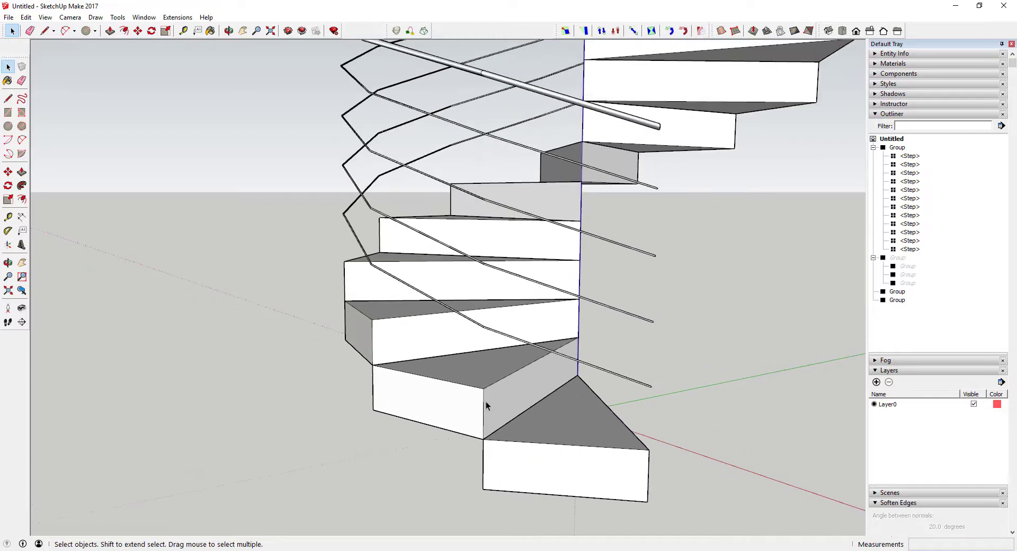
scroll(485, 329, "down", 5)
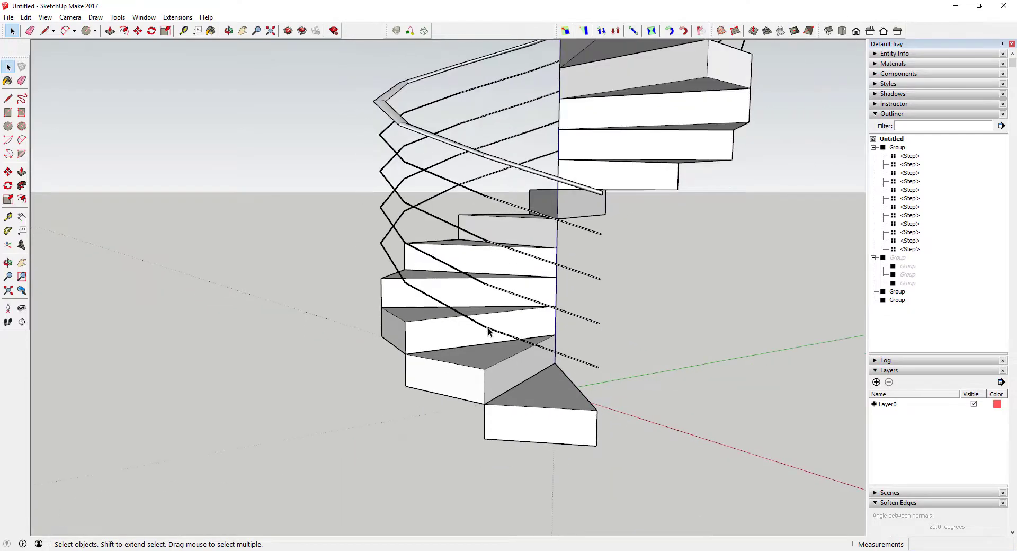
double_click(501, 373)
scroll(502, 373, "up", 2)
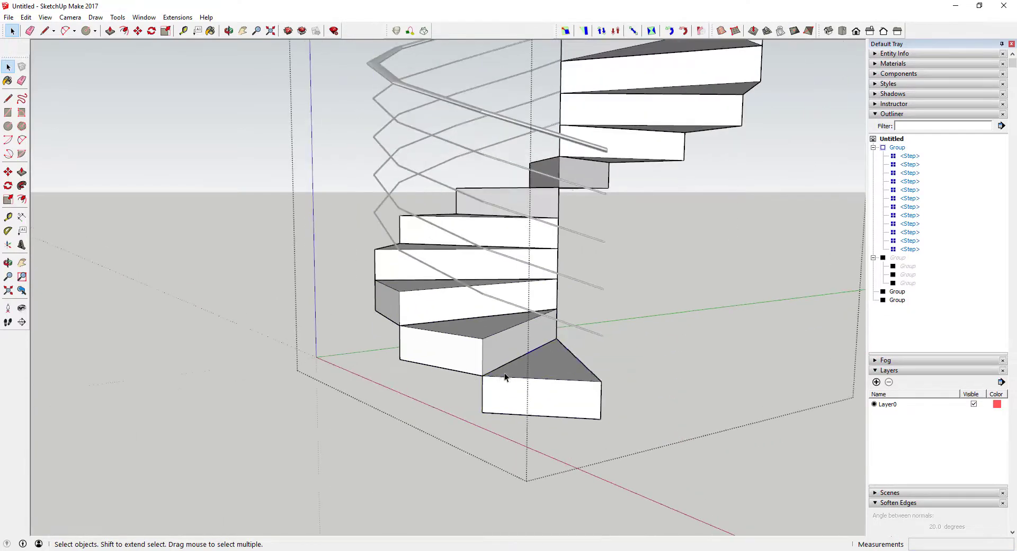
left_click(506, 371)
double_click(507, 370)
scroll(485, 379, "up", 3)
key("c")
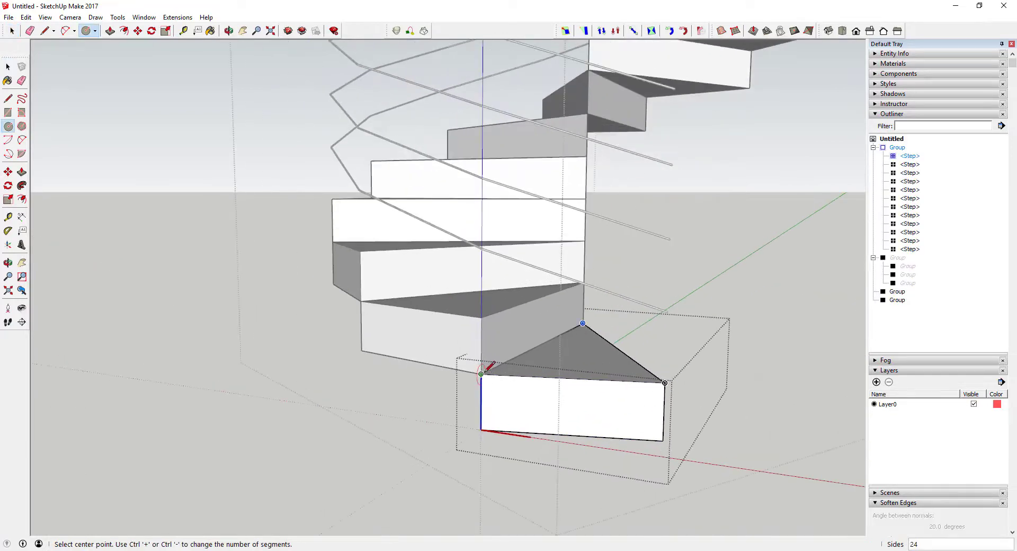
left_click(481, 374)
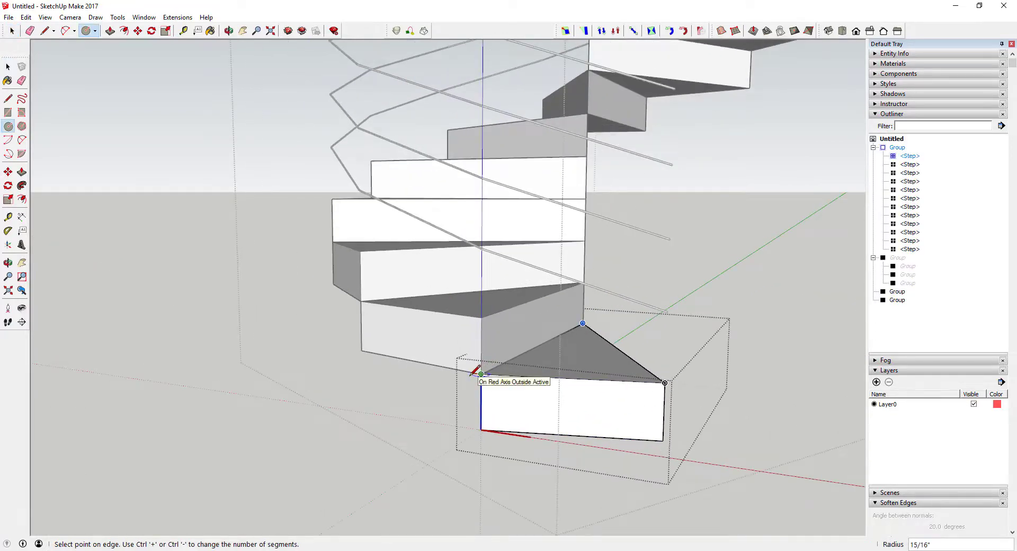
left_click(475, 375)
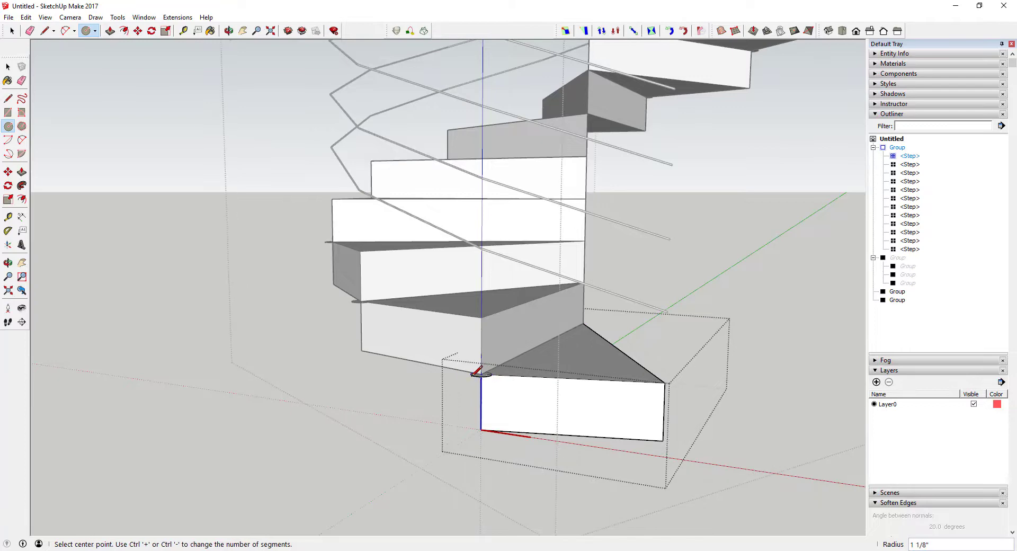
key("space")
Extrude the circle outside the step corner about 3' 5 1/16" upward into a post reaching the top rail.
scroll(480, 375, "up", 3)
key("p")
left_click(478, 375)
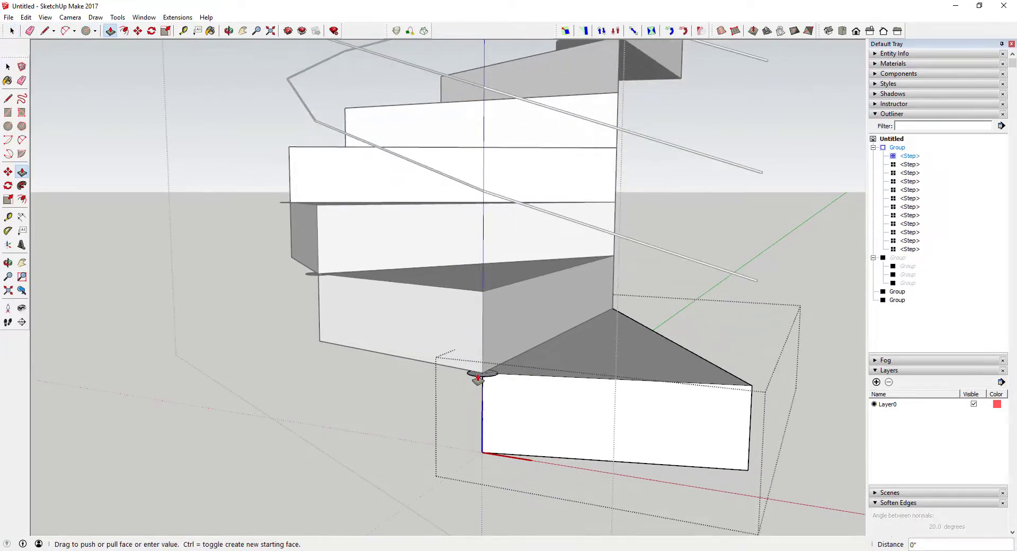
scroll(479, 375, "down", 5)
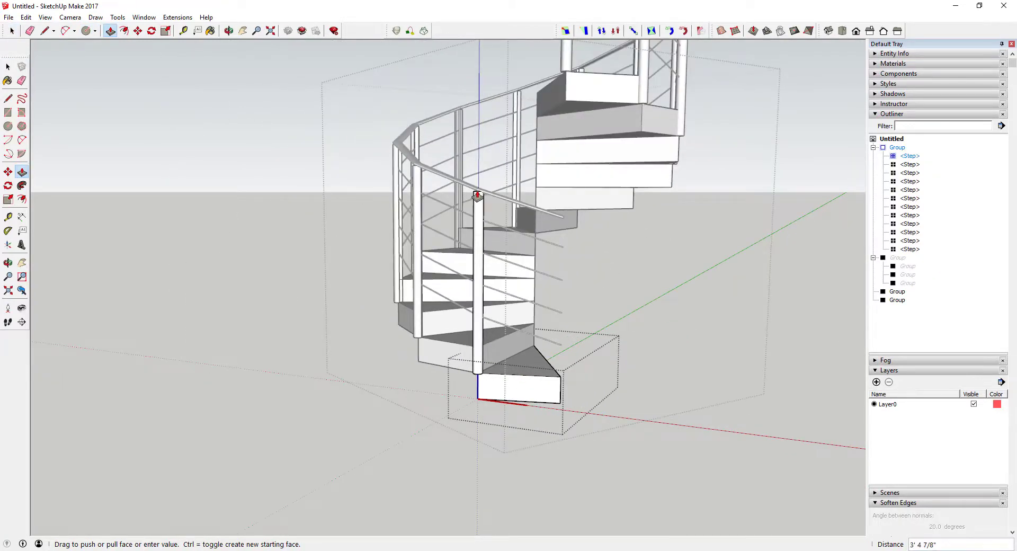
scroll(481, 197, "up", 5)
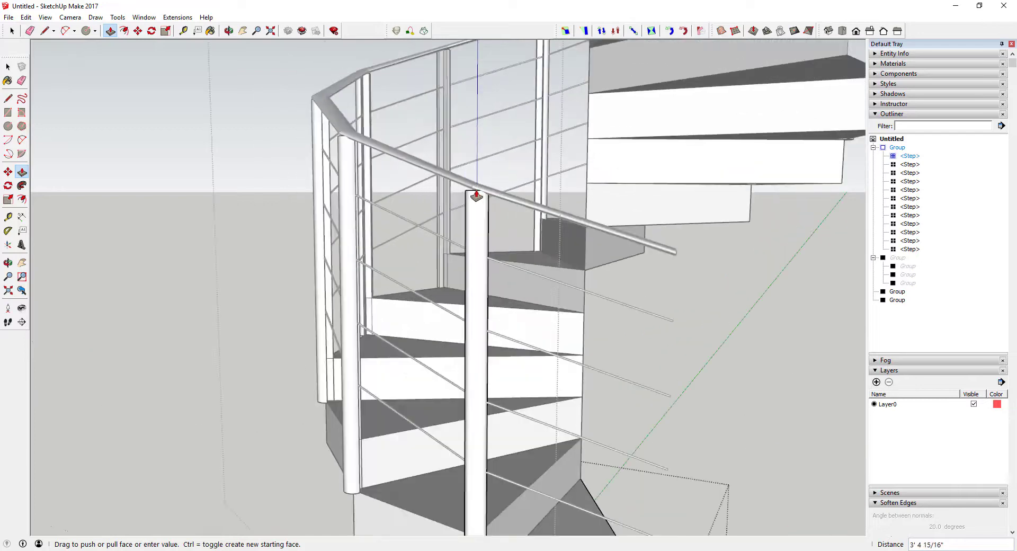
left_click(480, 196)
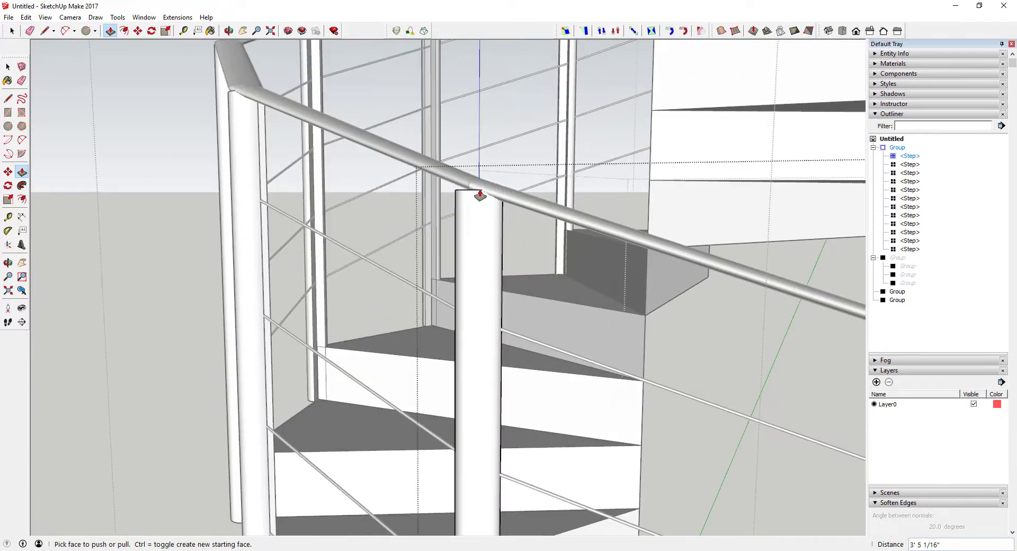
Lower the post's top face by about 15/16" to leave a gap beneath the top rail.
middle_click_drag(517, 215, 488, 254)
scroll(465, 245, "down", 2)
scroll(377, 331, "down", 8)
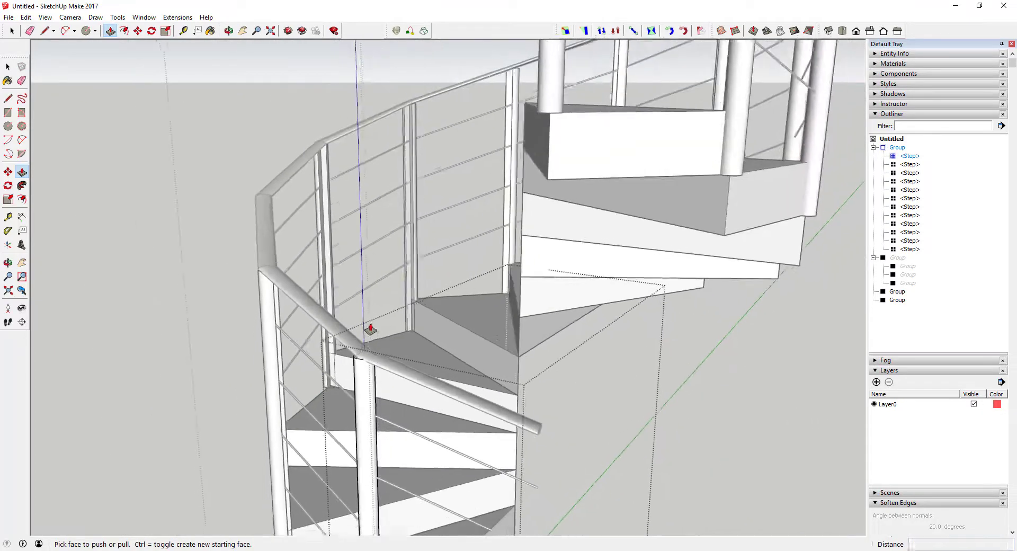
scroll(360, 436, "up", 4)
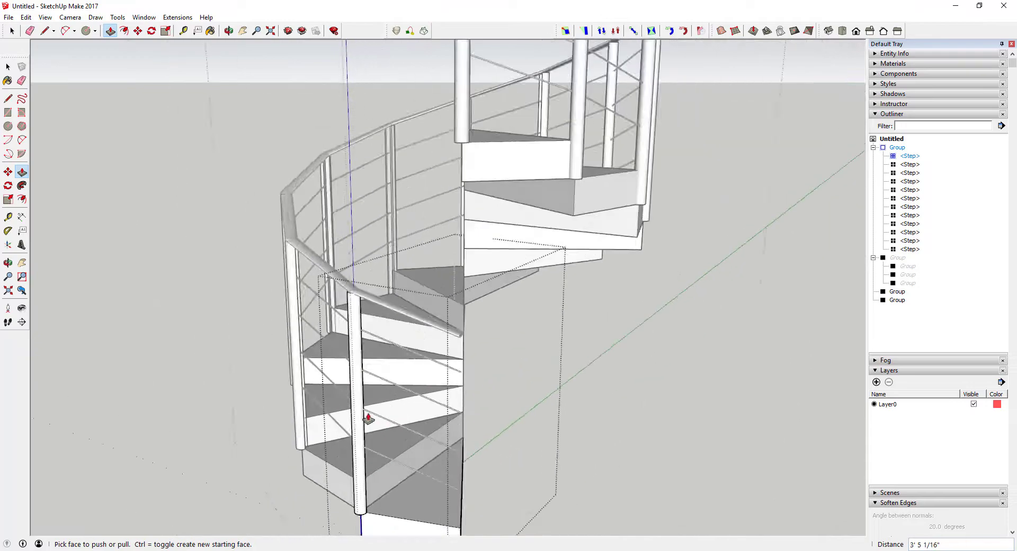
middle_click_drag(371, 418, 377, 331)
scroll(376, 331, "up", 4)
scroll(386, 219, "up", 5)
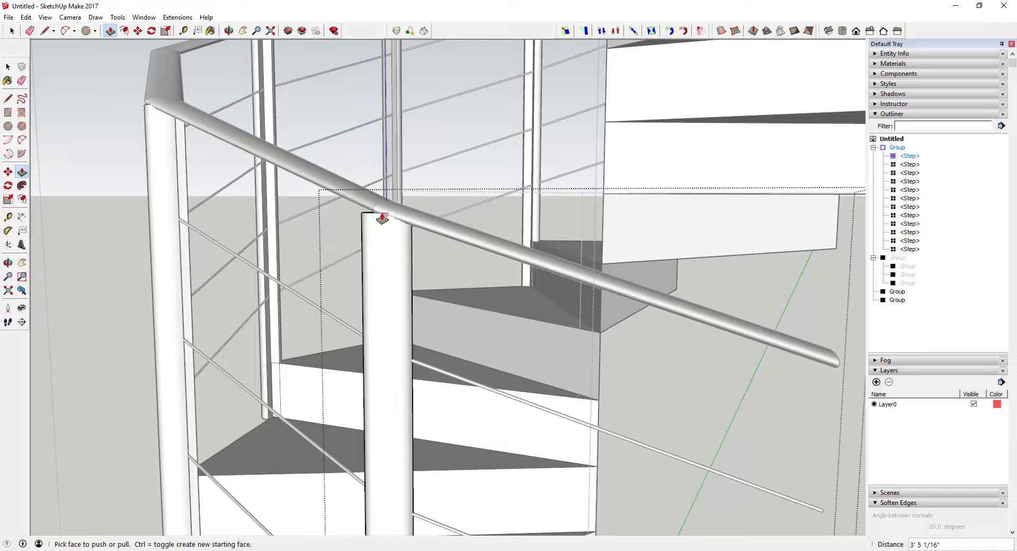
middle_click_drag(383, 217, 403, 265)
left_click_drag(354, 200, 356, 212)
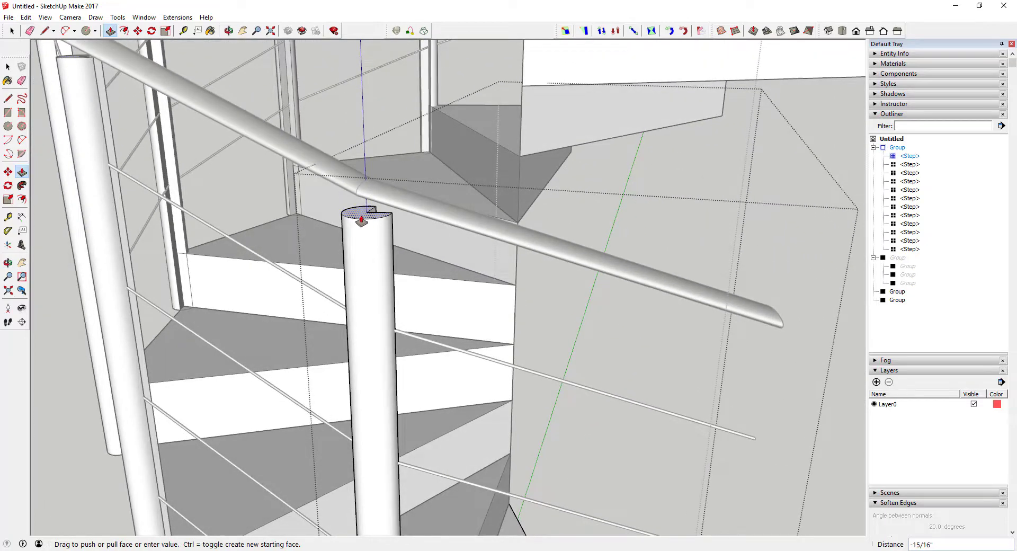
Extrude the circle's remaining wedge on the step about 3' 4 1/8" upward, flush with the post's top.
middle_click_drag(363, 234, 361, 413)
scroll(361, 412, "down", 5)
scroll(477, 411, "up", 6)
middle_click_drag(477, 412, 239, 390)
left_click(238, 390)
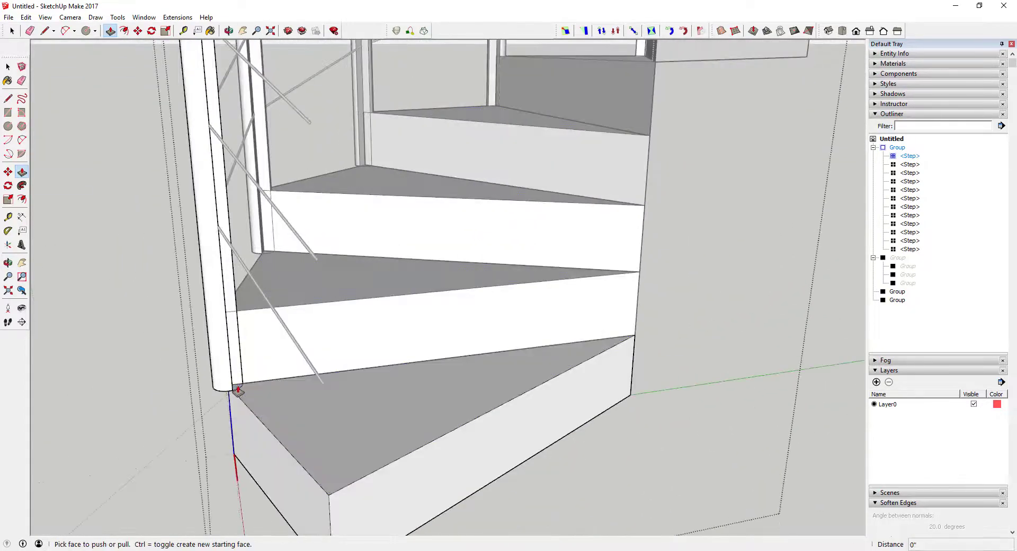
scroll(238, 390, "down", 5)
middle_click_drag(312, 183, 366, 211)
scroll(258, 218, "up", 4)
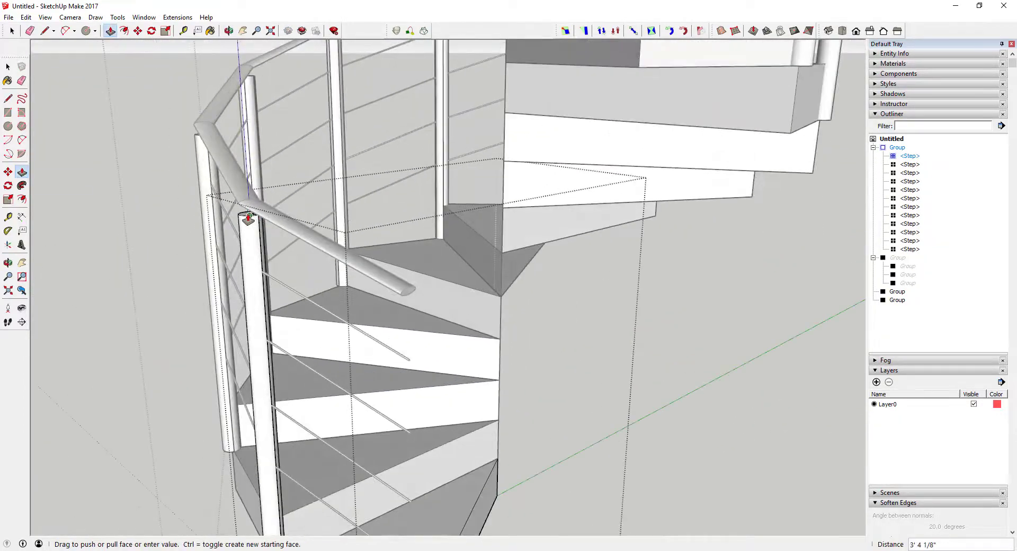
left_click(246, 217)
Draw a smaller concentric circle on the post's top face.
scroll(244, 217, "up", 4)
middle_click_drag(241, 216, 341, 193)
scroll(188, 227, "up", 2)
key("e")
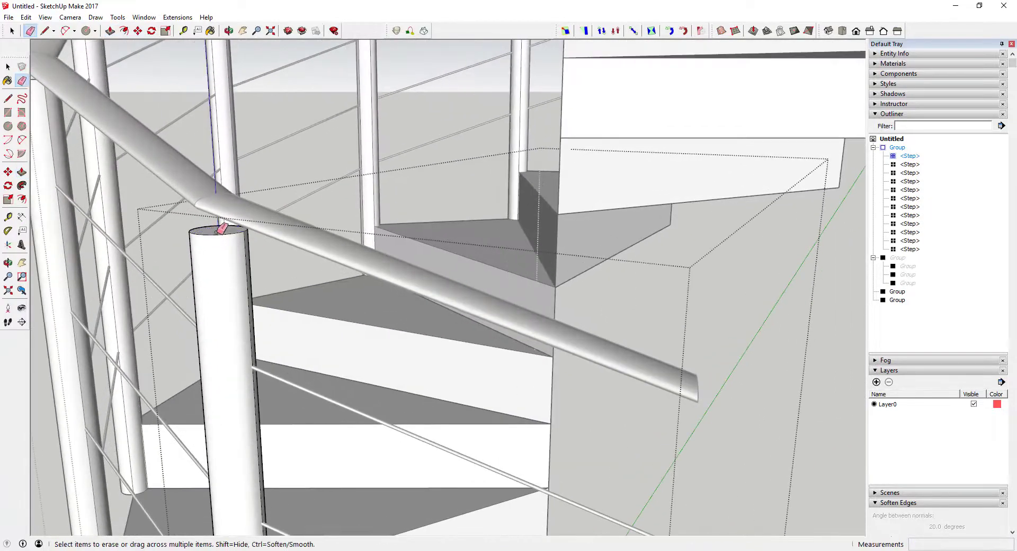
key("c")
left_click(213, 228)
key("space")
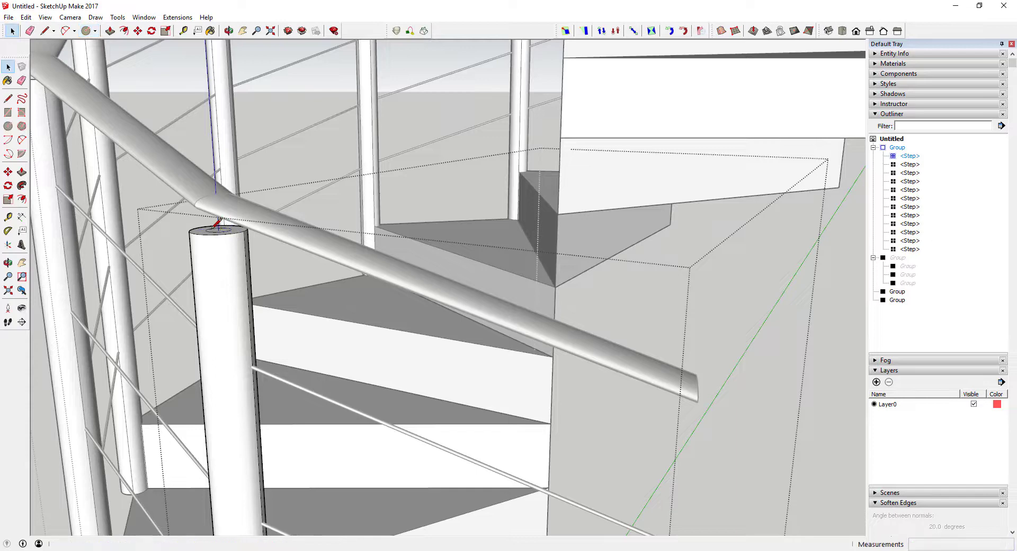
Extrude the small circle upward into a narrow pin that meets the top rail.
key("p")
left_click_drag(214, 231, 216, 214)
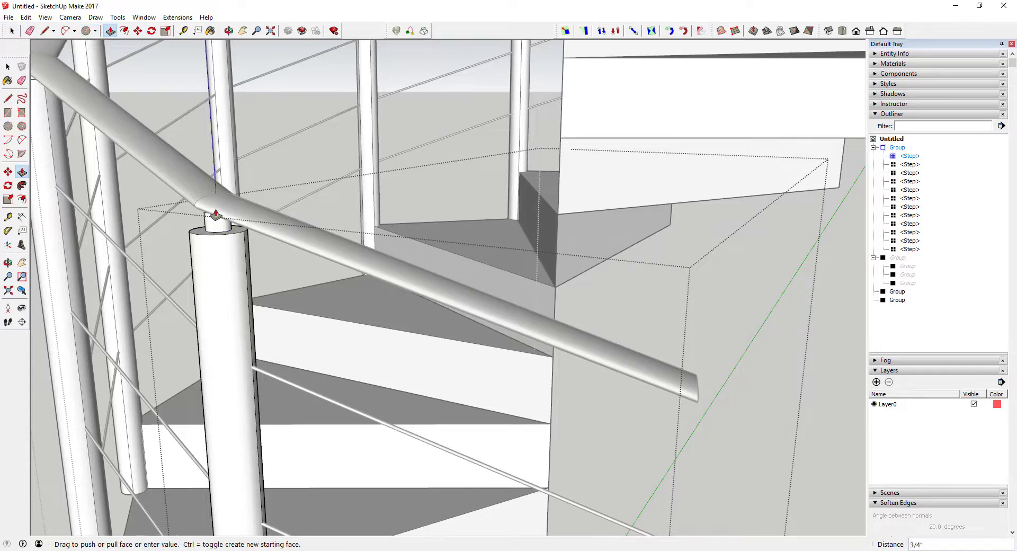
left_click(213, 205)
key("space")
Examine the connection between the post's pin and the top rail from several angles.
middle_click_drag(248, 218, 389, 191)
scroll(177, 240, "up", 1)
scroll(179, 240, "up", 4)
mouse_move(195, 258)
middle_mouse_down()
mouse_move(238, 245)
mouse_move(297, 247)
mouse_move(197, 248)
middle_mouse_up()
scroll(191, 241, "down", 10)
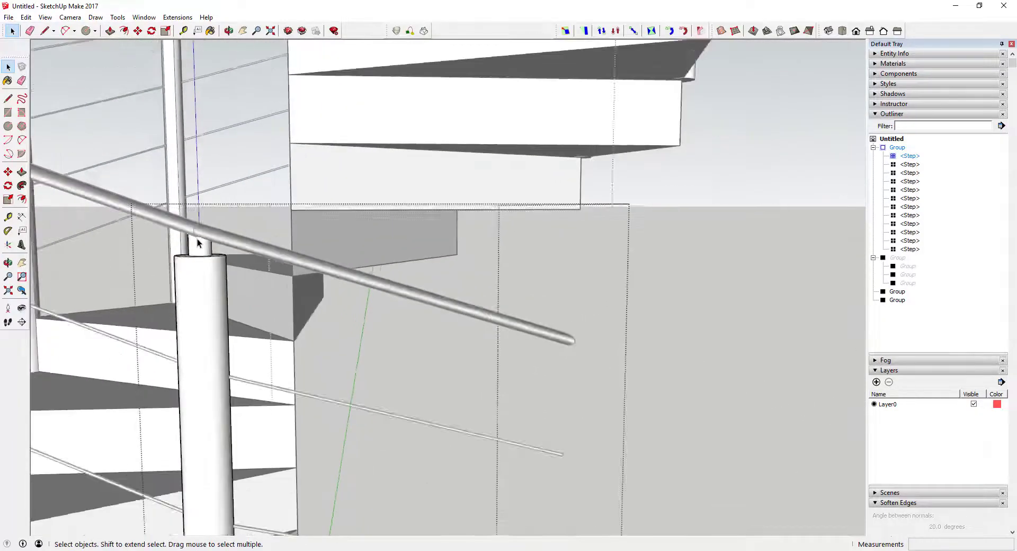
scroll(166, 217, "up", 8)
middle_click_drag(200, 227, 253, 225)
scroll(211, 223, "down", 8)
Reopen the lowest step component and extend the post's bottom face down to the underside of the step.
scroll(238, 324, "up", 8)
scroll(253, 218, "up", 5)
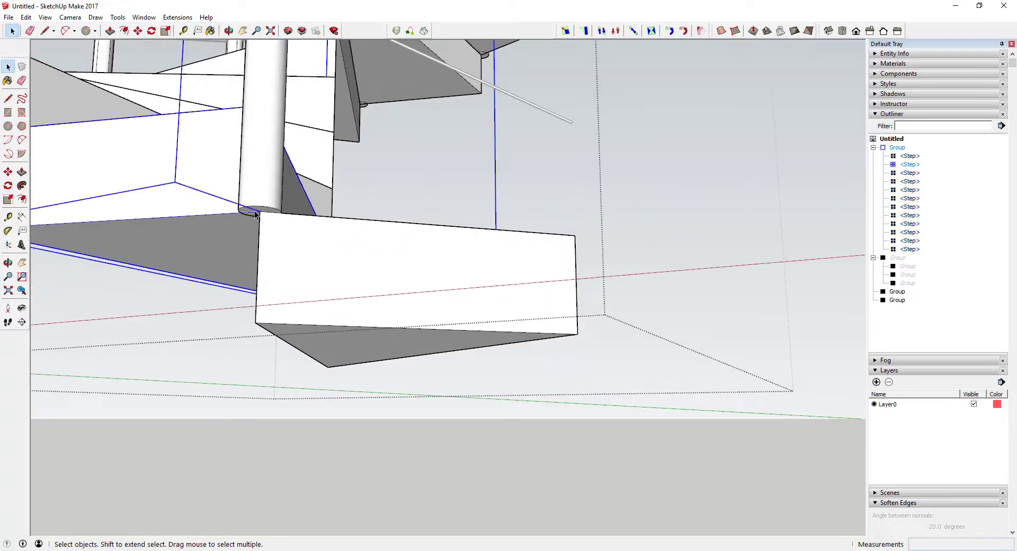
double_click(255, 214)
key("Escape")
key("Escape")
double_click(258, 206)
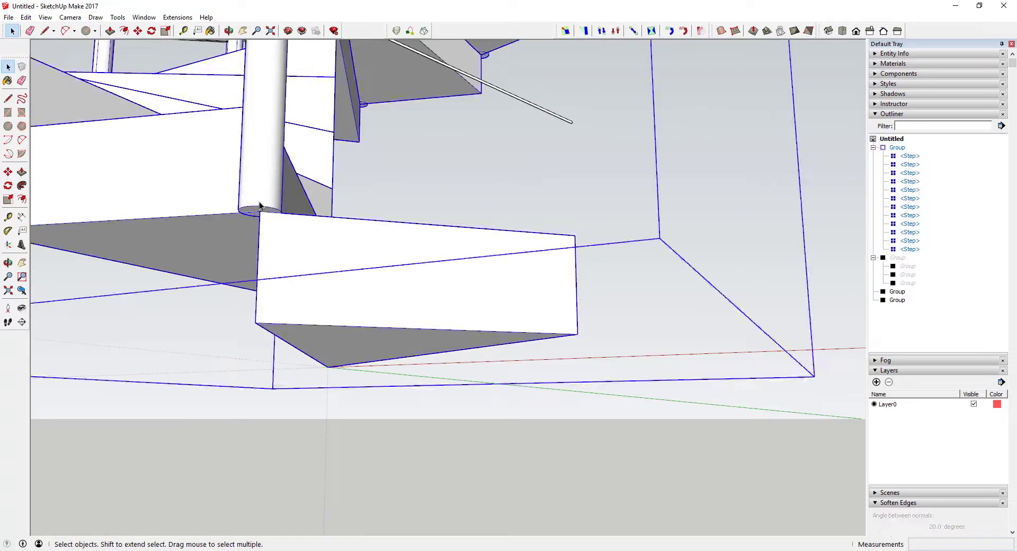
left_click(253, 209)
double_click(253, 211)
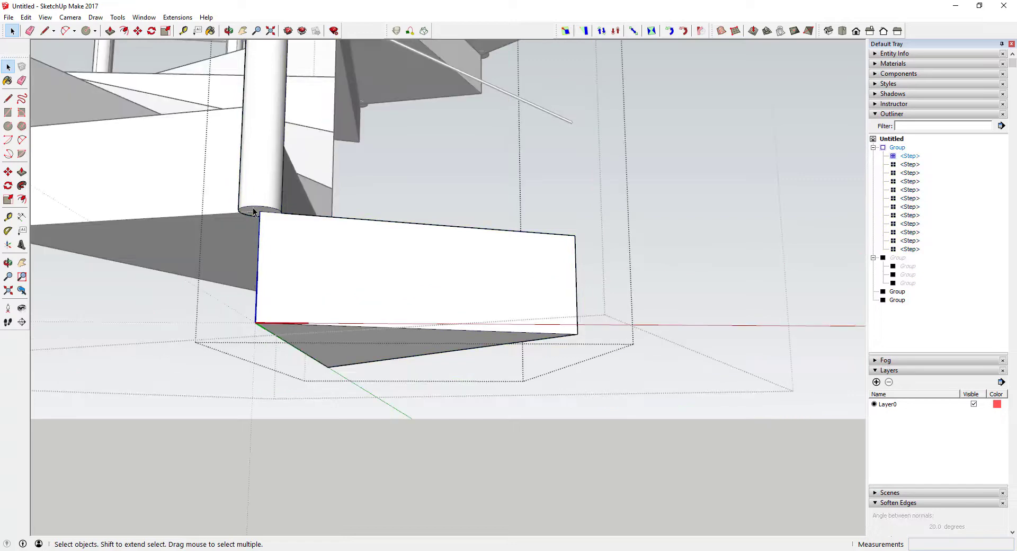
key("p")
left_click_drag(253, 211, 291, 325)
key("space")
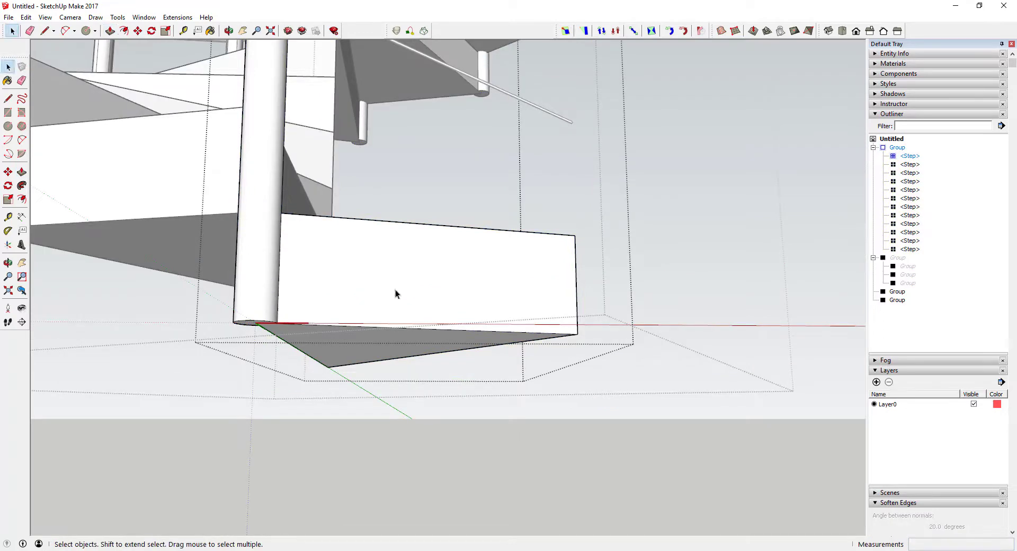
Close the step component and the stair group, and check the extended posts on the whole staircase.
middle_click_drag(479, 233, 404, 249)
scroll(404, 250, "down", 7)
middle_click_drag(452, 207, 501, 282)
scroll(501, 282, "down", 3)
scroll(417, 237, "up", 5)
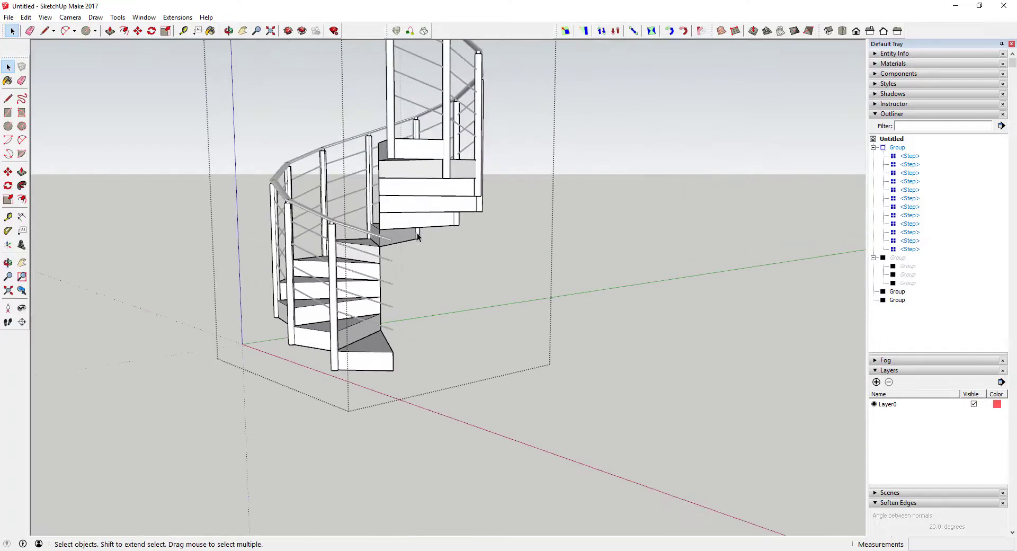
scroll(388, 312, "up", 2)
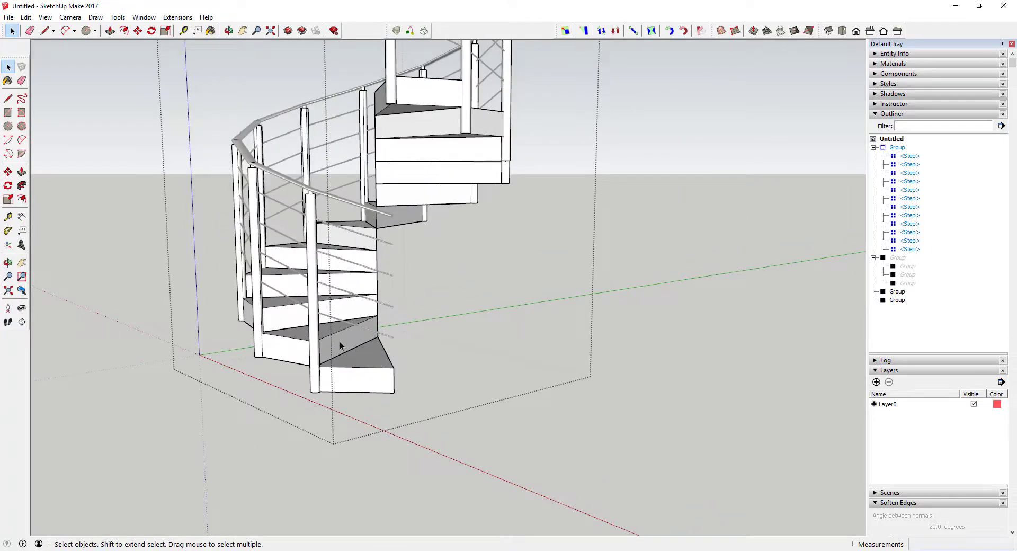
left_click(373, 380)
left_click(443, 364)
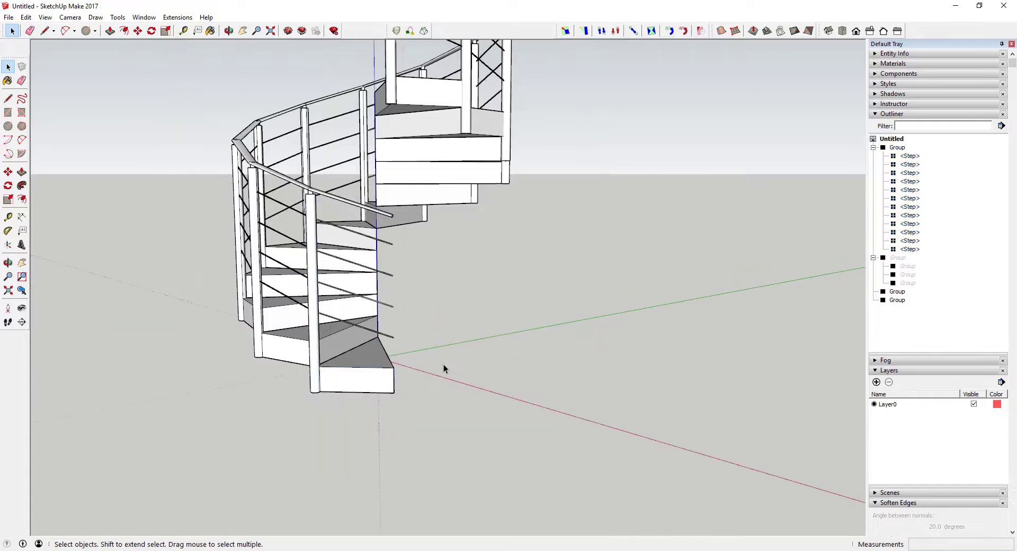
Draw a circle centred on the origin at the inner corner of the lowest step.
middle_click_drag(443, 364, 374, 359)
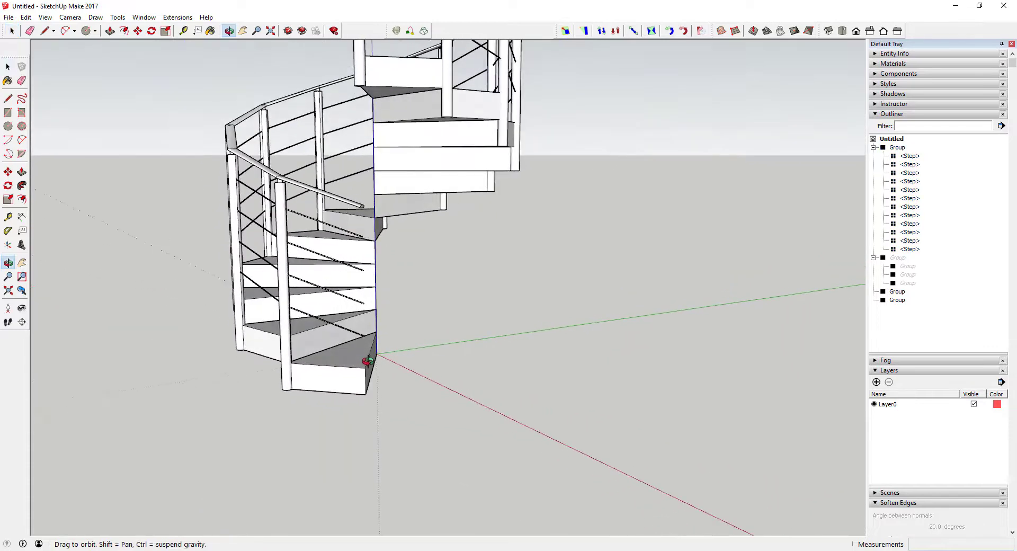
left_click(360, 361)
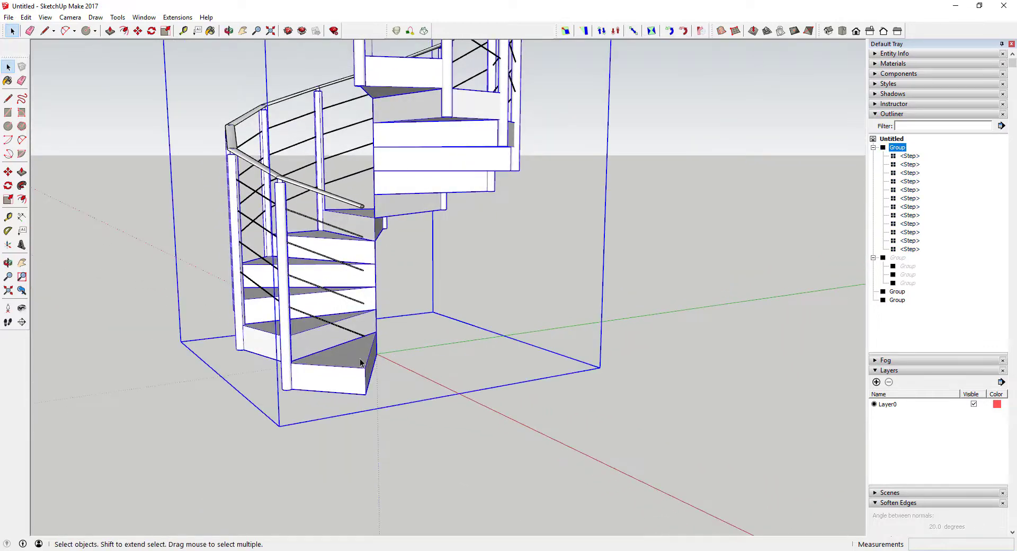
scroll(390, 355, "up", 4)
key("c")
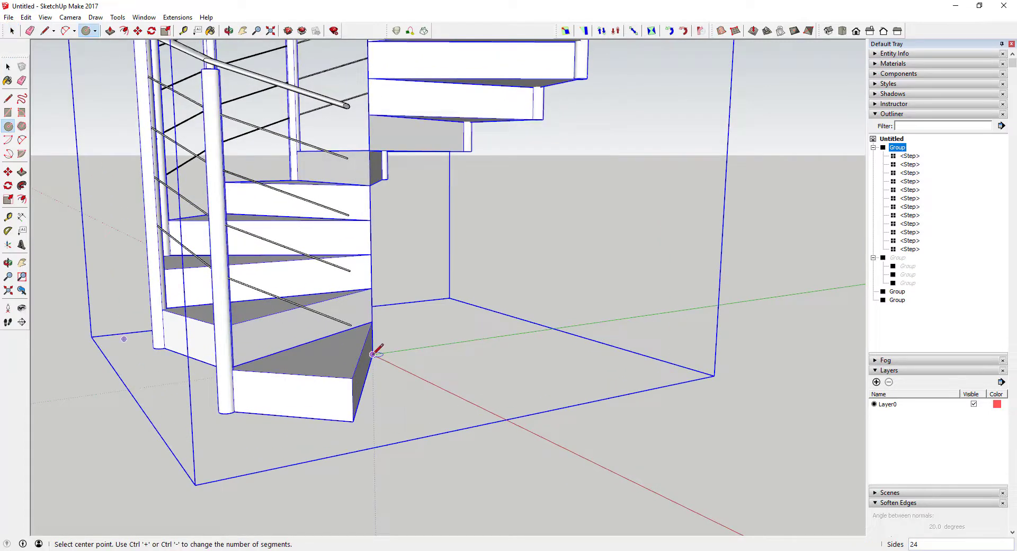
left_click(384, 356)
key("space")
Extrude the circle upward into a tall central column that rises above the staircase's top railing.
key("p")
left_click(381, 356)
scroll(378, 333, "down", 1)
scroll(378, 330, "down", 3)
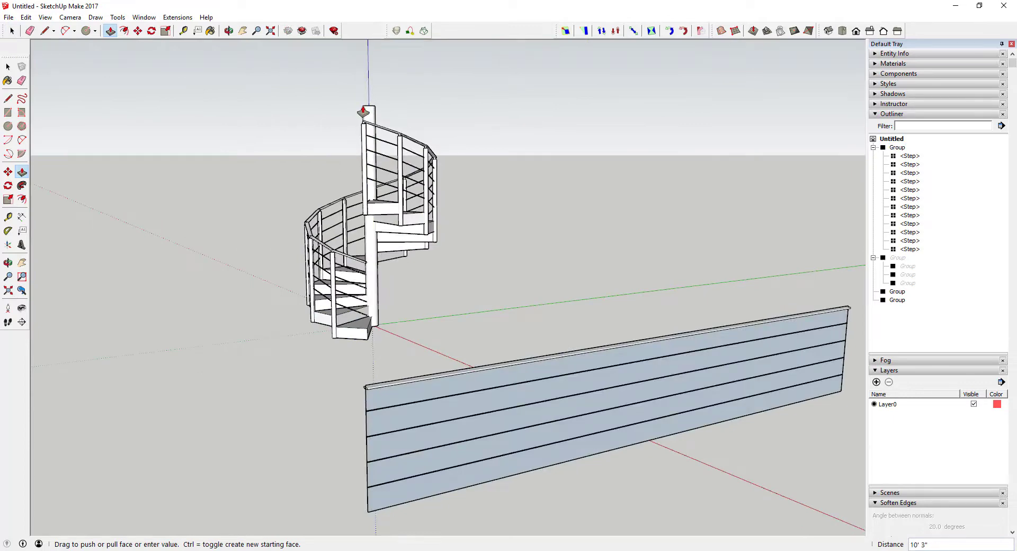
left_click(363, 63)
key("space")
middle_click_drag(362, 64, 318, 181)
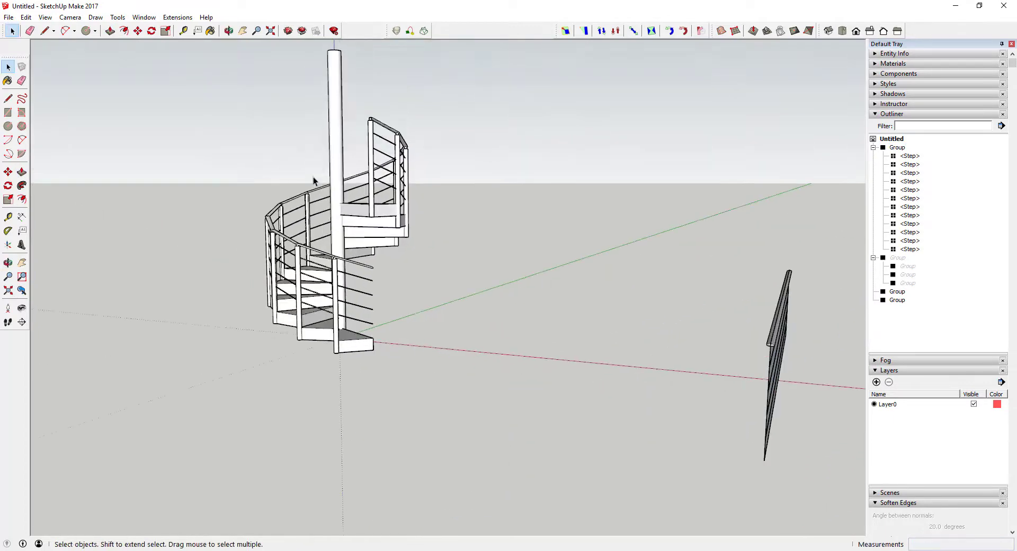
scroll(364, 222, "up", 3)
scroll(364, 221, "down", 3)
scroll(352, 183, "up", 3)
scroll(351, 183, "down", 3)
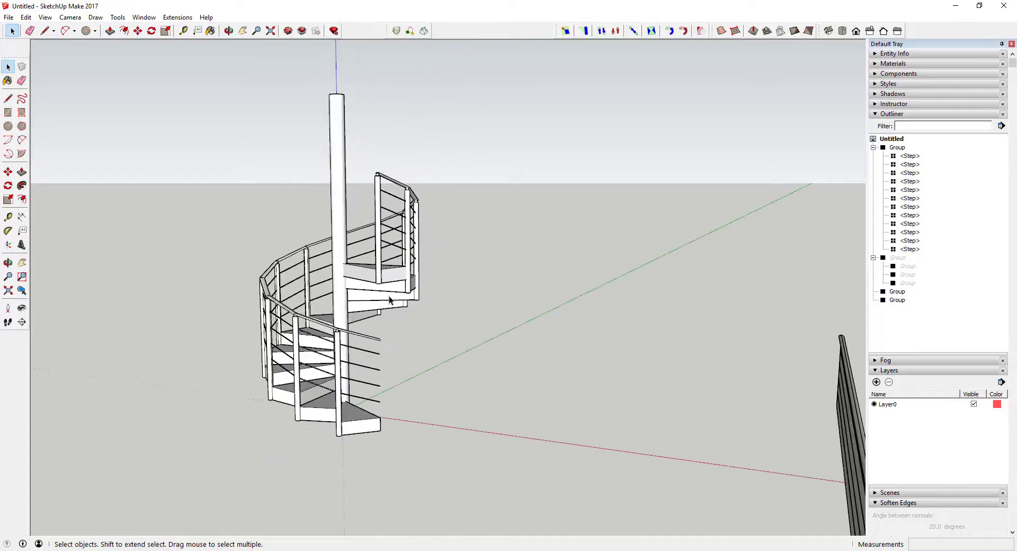
Open the top step component and push its underside face up about 3" to thin the step.
scroll(357, 379, "up", 3)
middle_click_drag(326, 446, 307, 336)
scroll(362, 228, "up", 3)
double_click(371, 239)
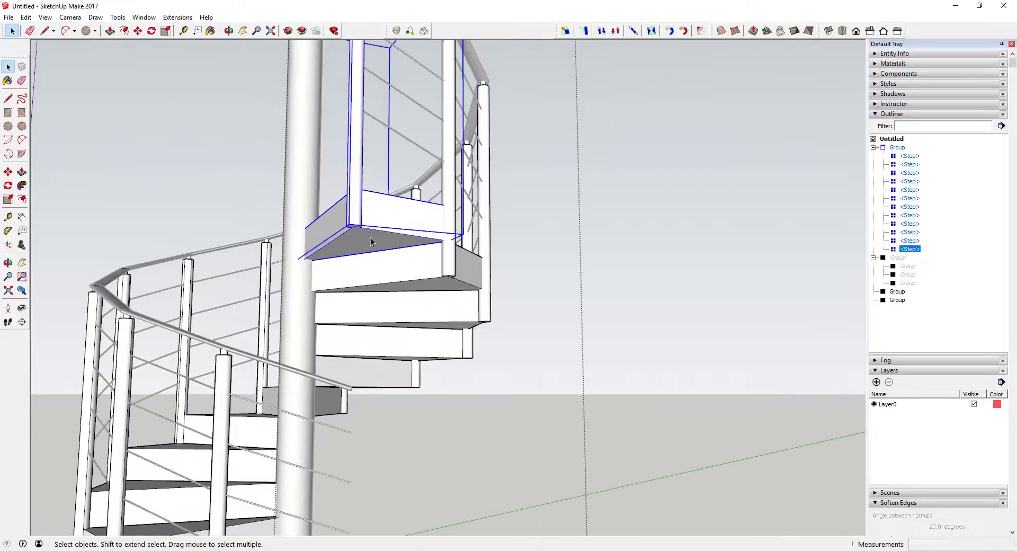
triple_click(370, 239)
left_click(365, 242)
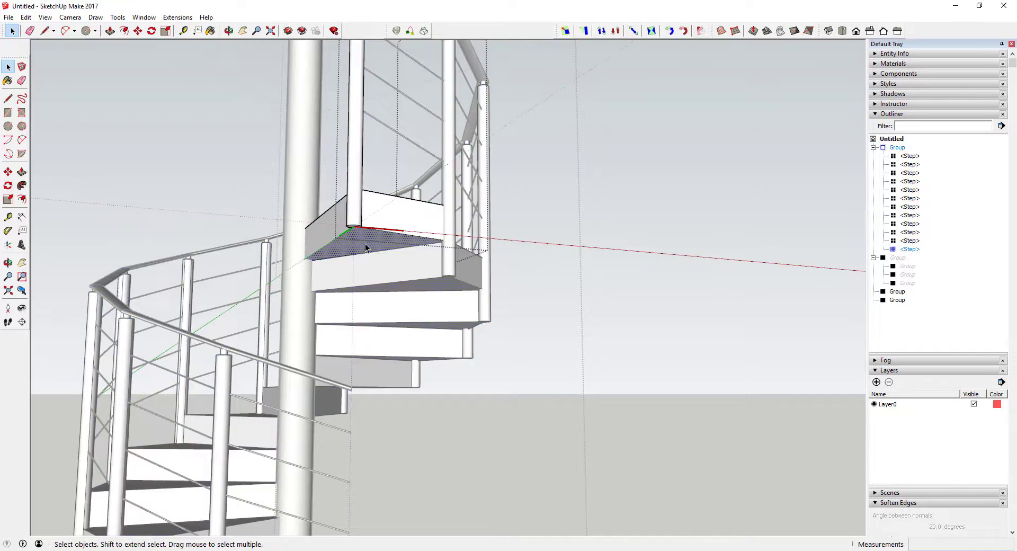
key("p")
left_click_drag(366, 247, 396, 233)
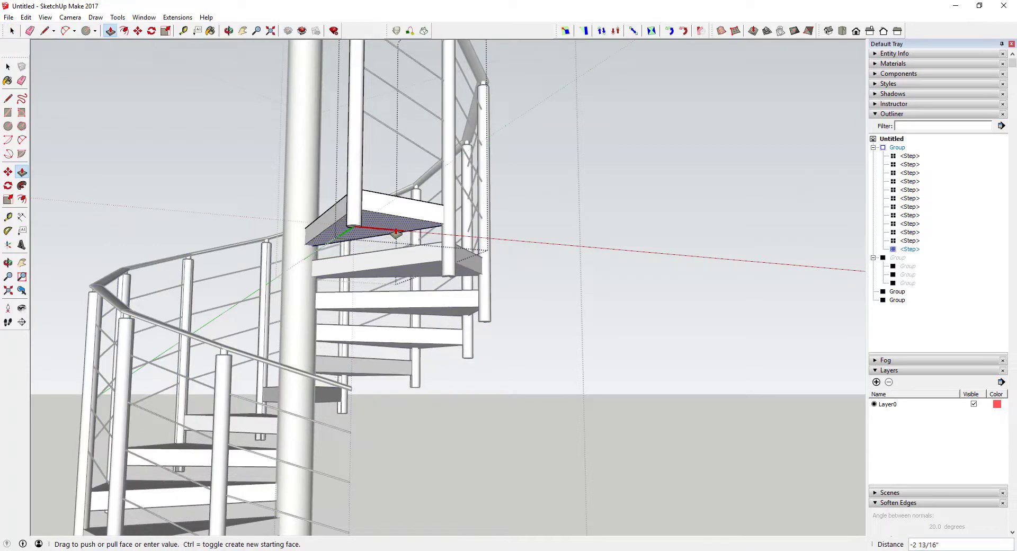
left_click_drag(396, 231, 396, 230)
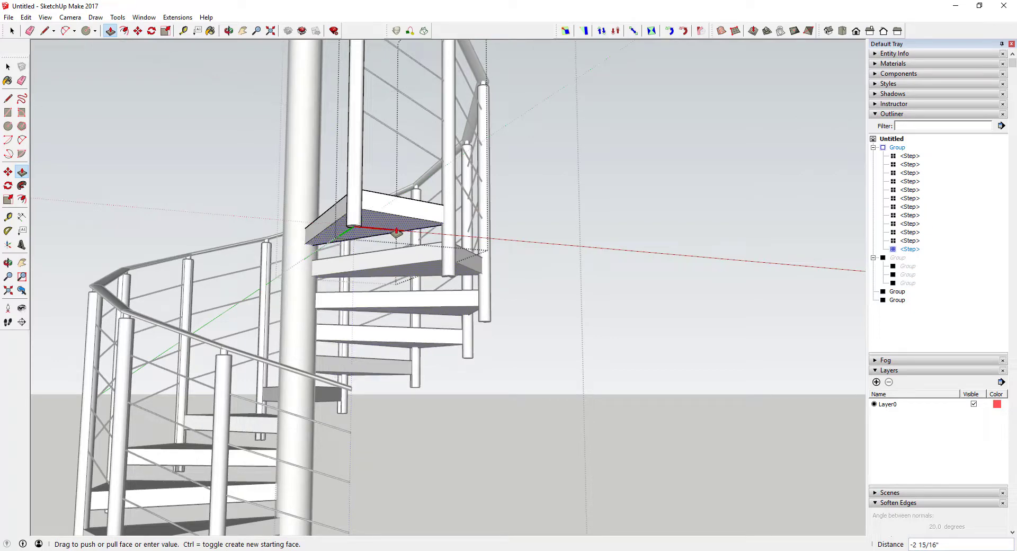
key("Return")
key("space")
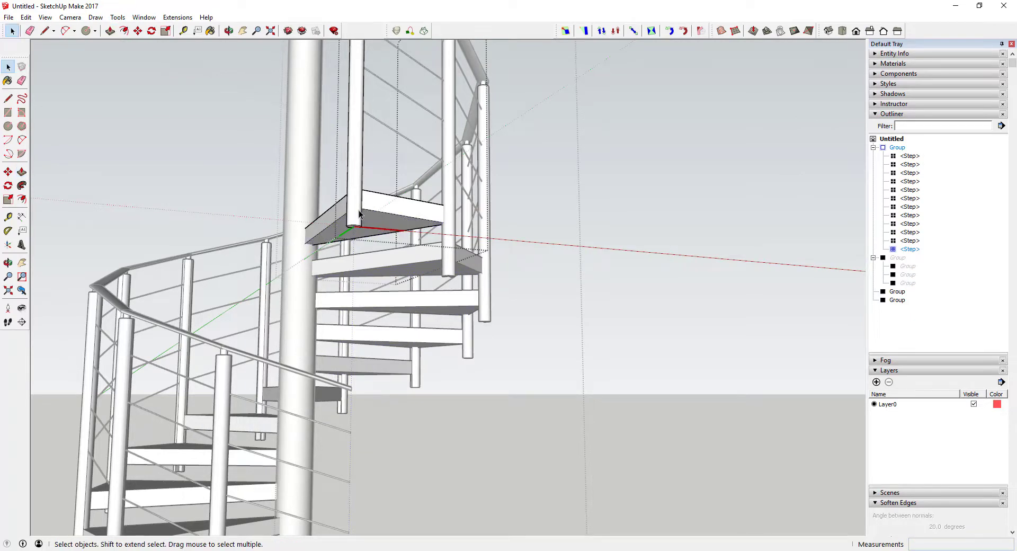
Push the post's bottom face up 3" so it is flush with the thinned step's underside, and close the component.
scroll(359, 214, "up", 4)
left_click(353, 217)
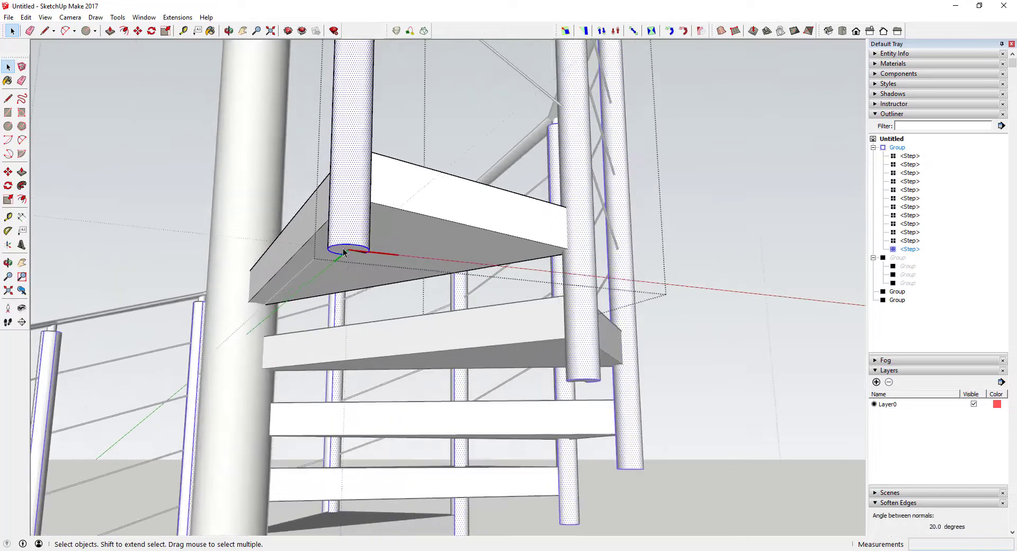
left_click(344, 249)
key("p")
left_click(345, 250)
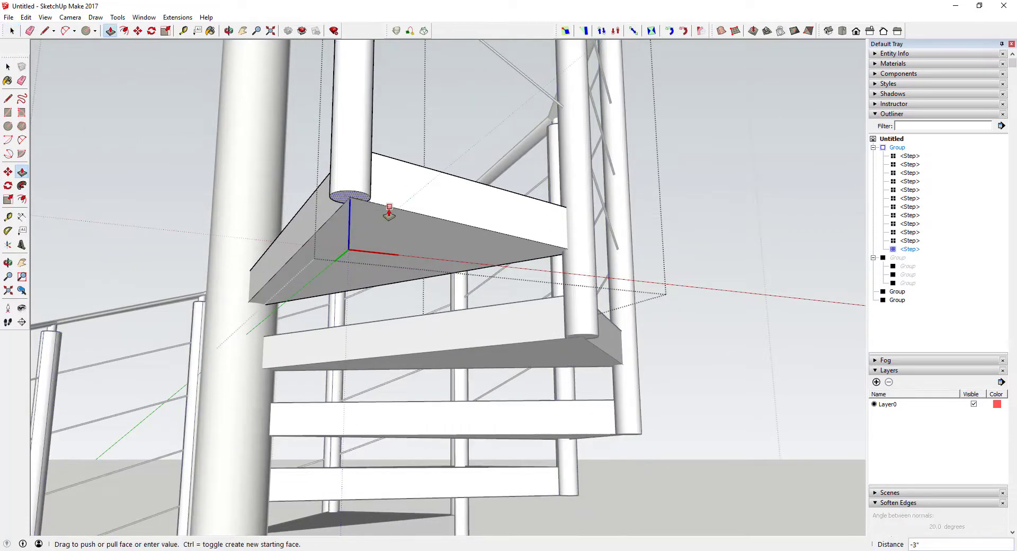
left_click(390, 211)
key("space")
scroll(468, 217, "down", 6)
middle_click_drag(469, 217, 468, 322)
key("Escape")
key("Escape")
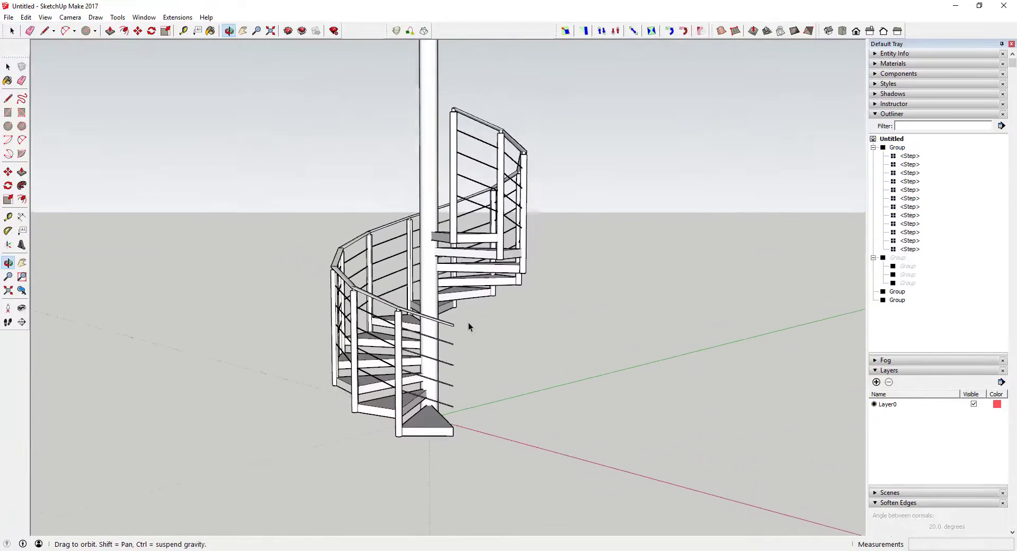
Examine the thinned steps, posts and railing around the central column from several angles.
scroll(454, 263, "up", 3)
scroll(449, 228, "up", 2)
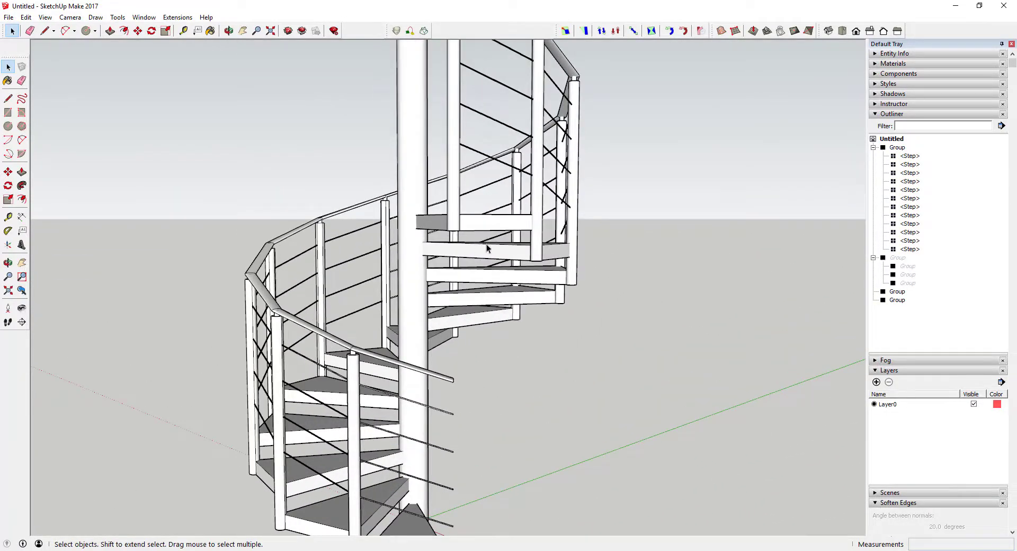
scroll(520, 292, "down", 4)
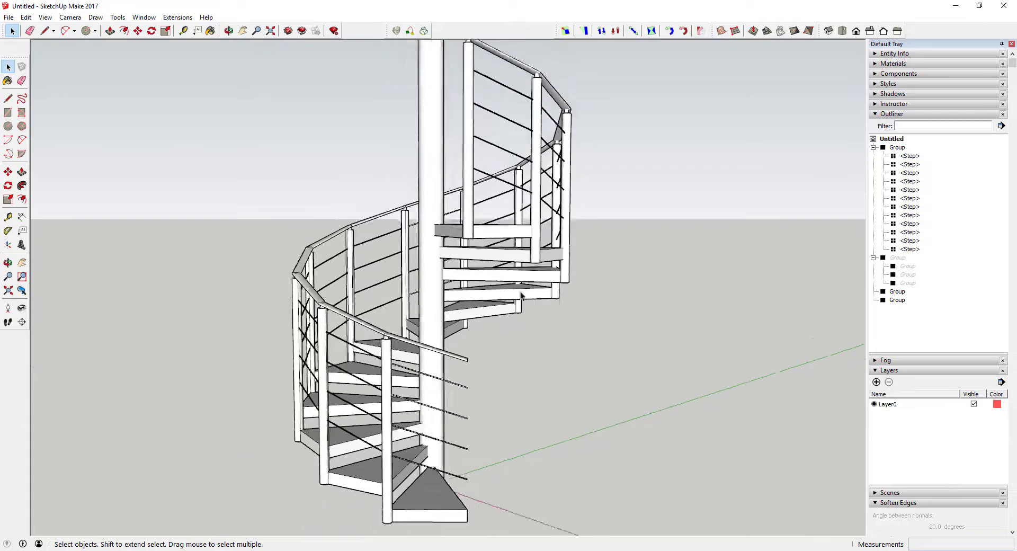
scroll(489, 144, "up", 5)
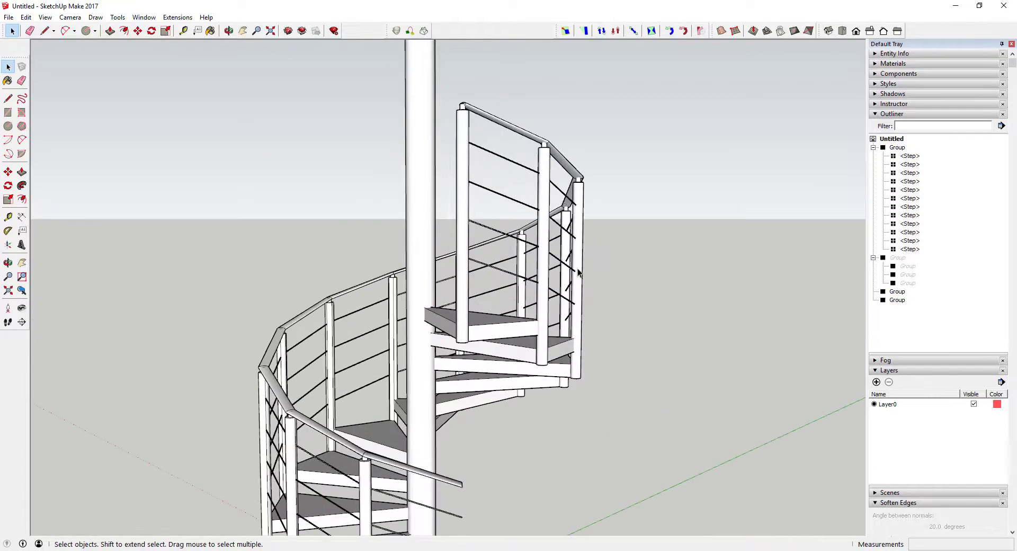
scroll(506, 258, "down", 3)
scroll(486, 442, "up", 3)
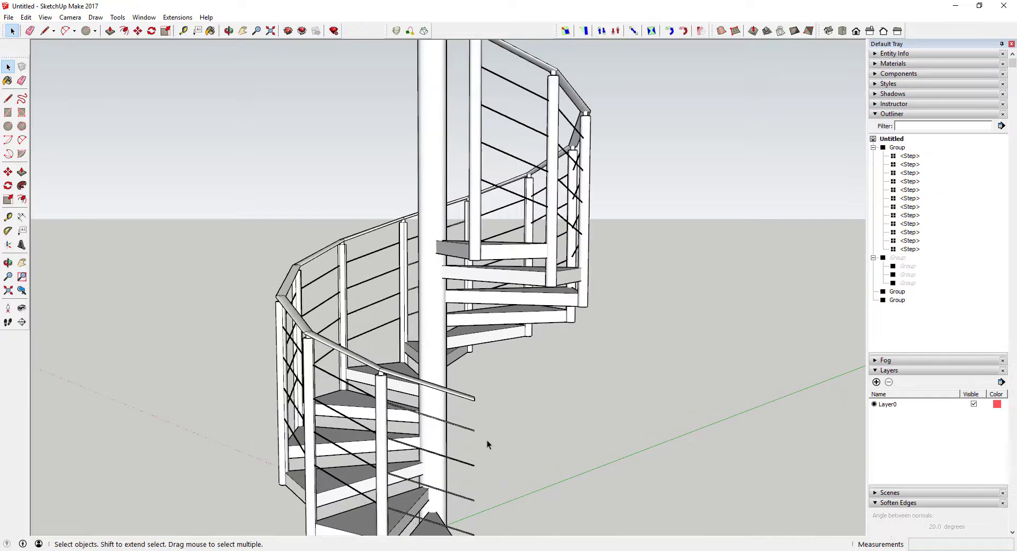
middle_click_drag(486, 442, 372, 378)
scroll(387, 338, "up", 2)
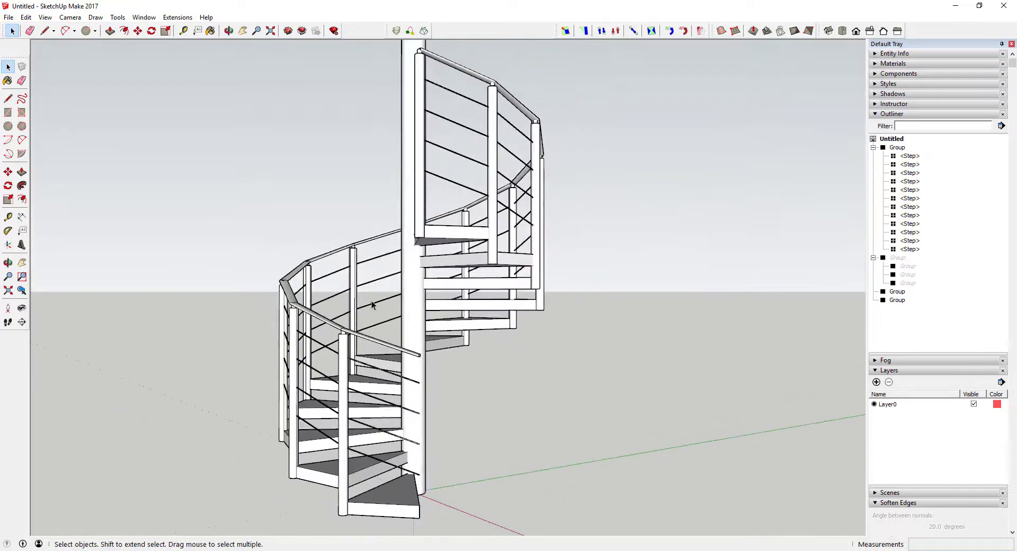
Open a step component in the middle of the stair and soften the vertical seam edge along its post.
left_click(354, 277)
double_click(355, 276)
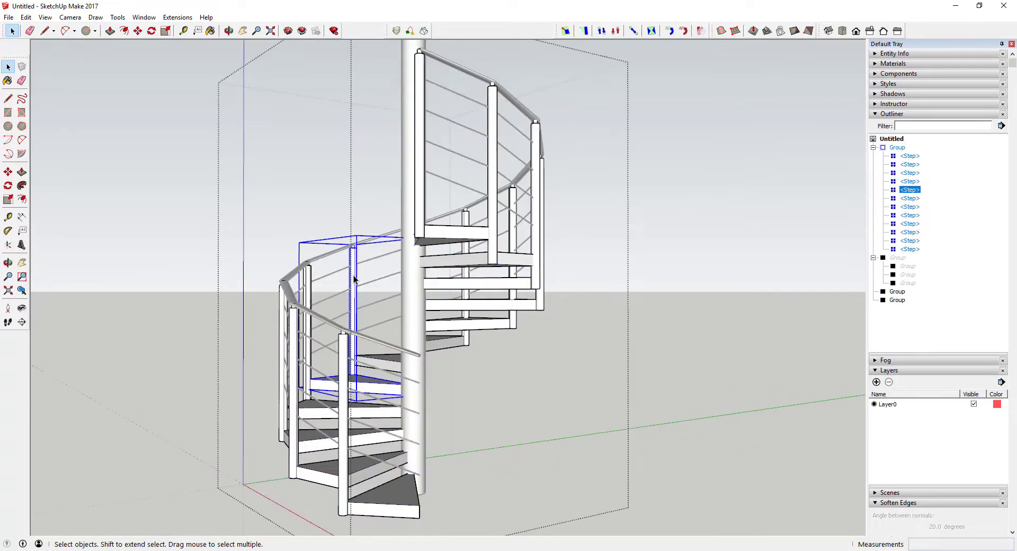
triple_click(354, 277)
scroll(354, 279, "up", 4)
left_click(371, 271)
scroll(364, 275, "up", 5)
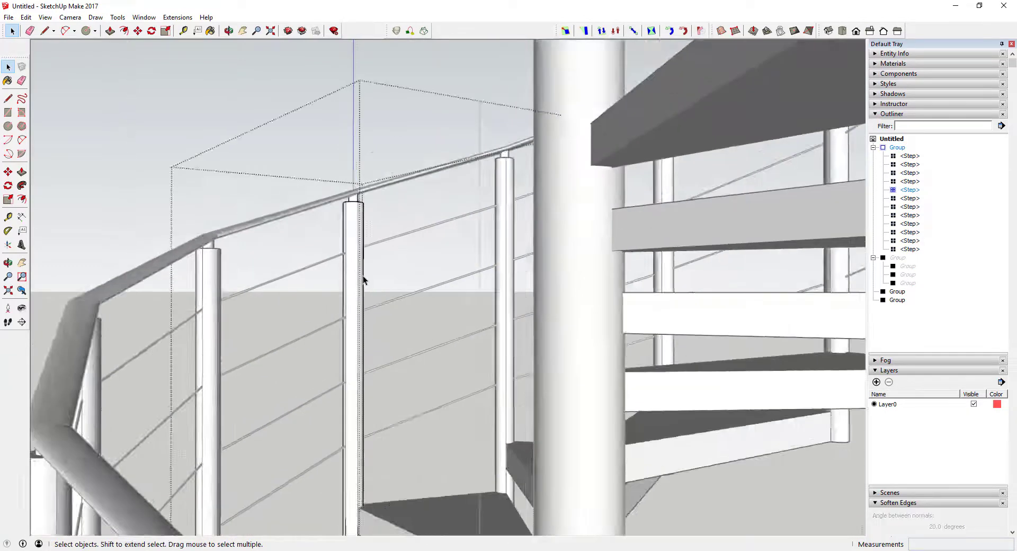
key("e")
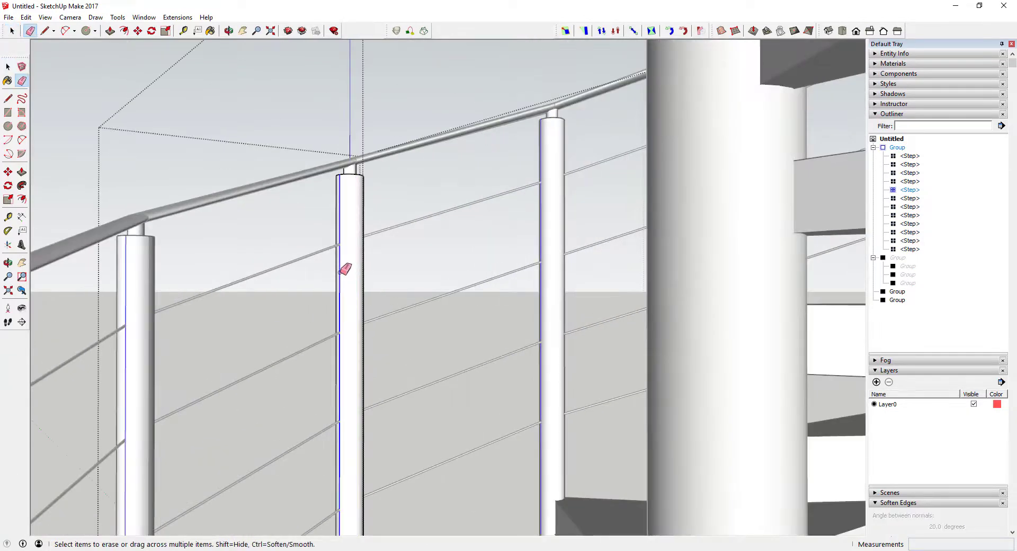
key("space")
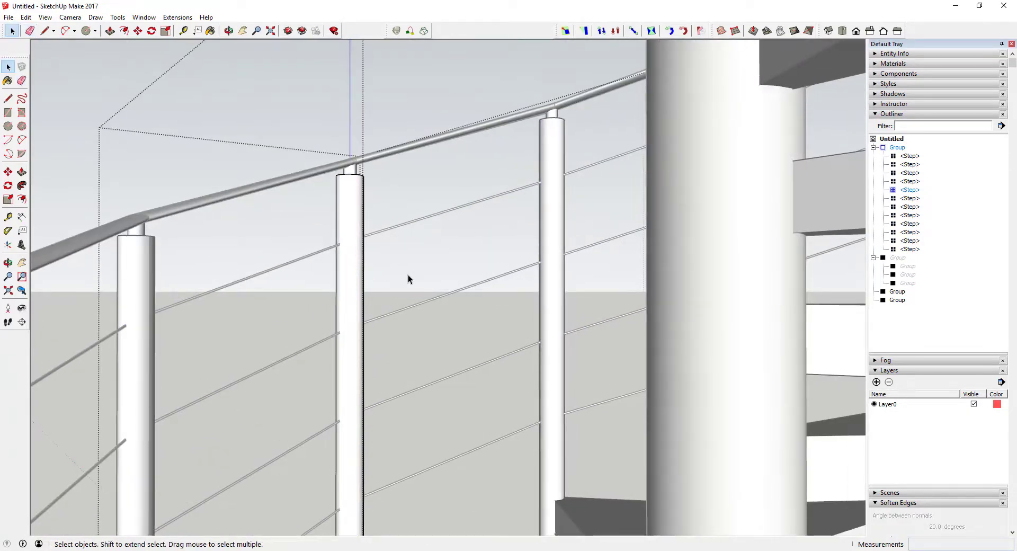
scroll(371, 296, "down", 6)
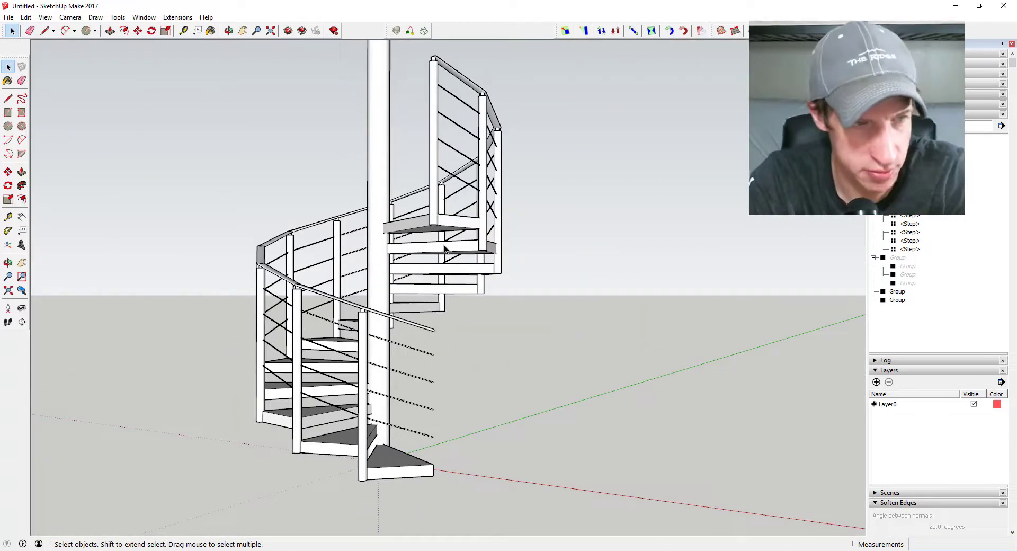